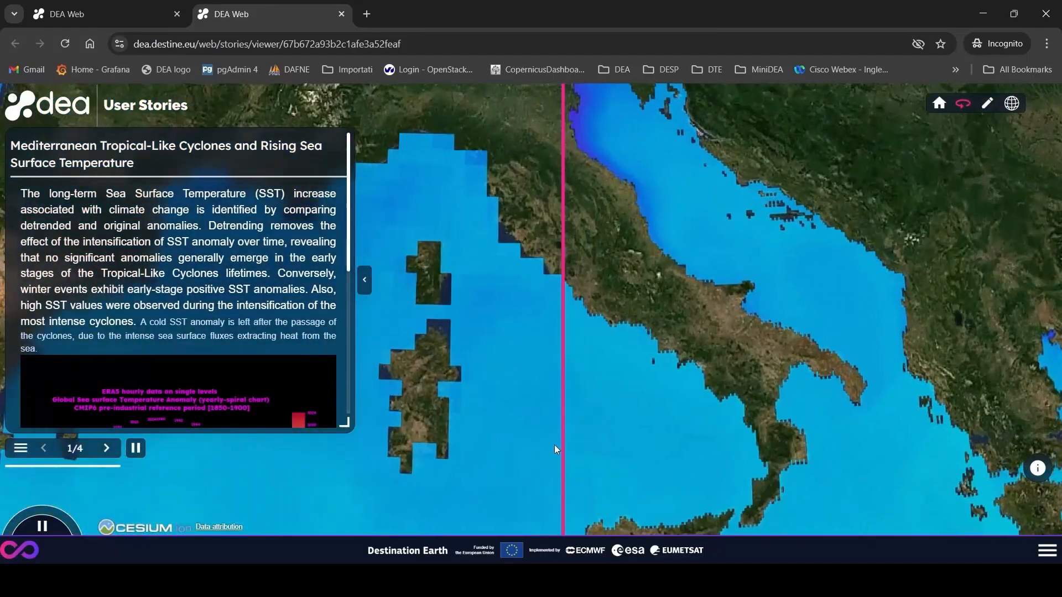
{"action": "left_click", "coordinate": [98, 447]}
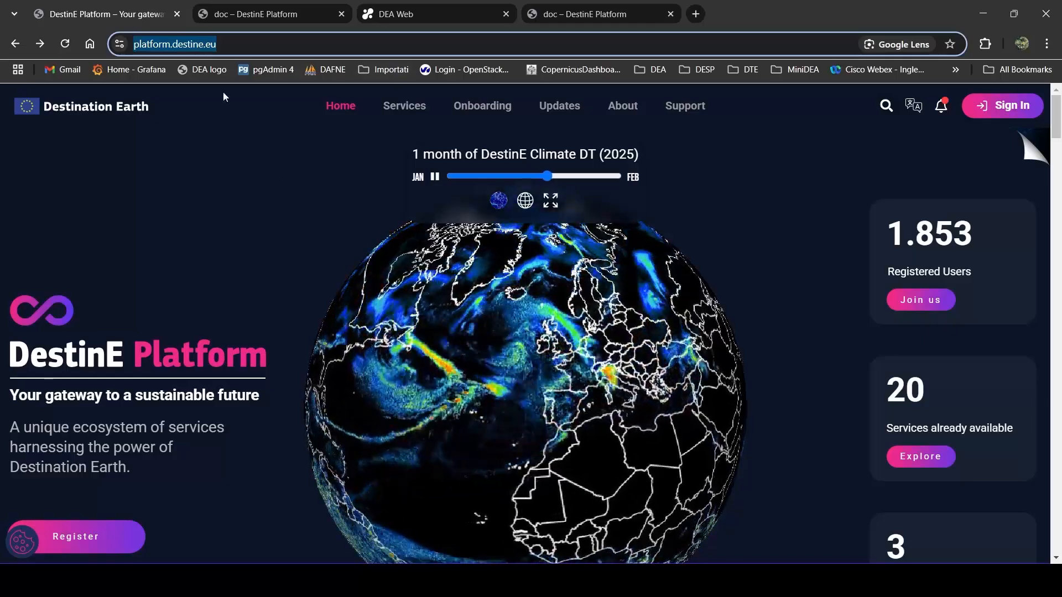
Go to platform.destine.eu and open the new-user registration form from the sign-in page.
{"action": "left_click", "coordinate": [237, 43]}
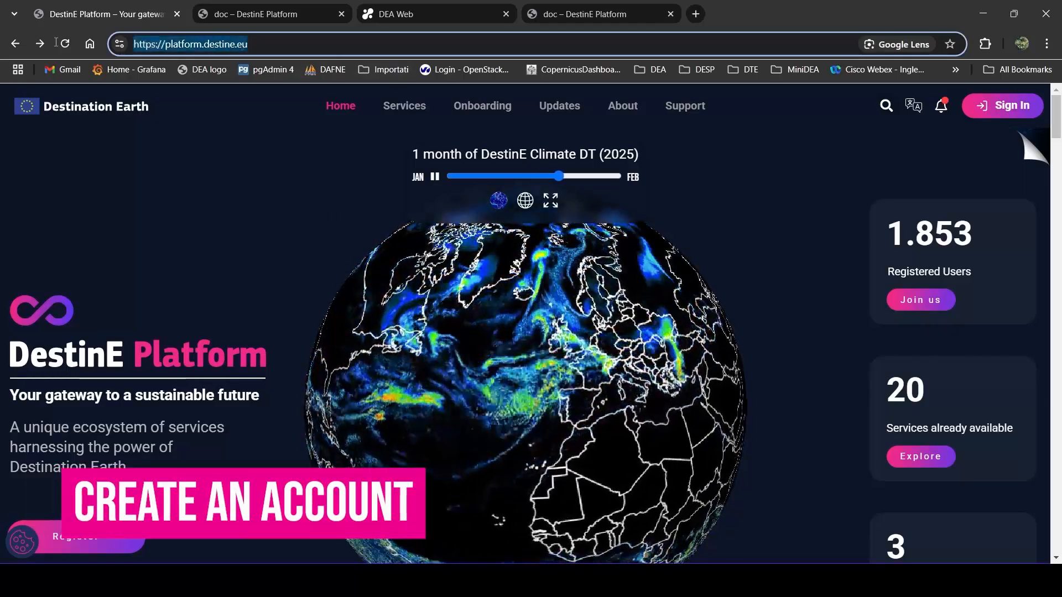
{"action": "left_click", "coordinate": [1002, 108]}
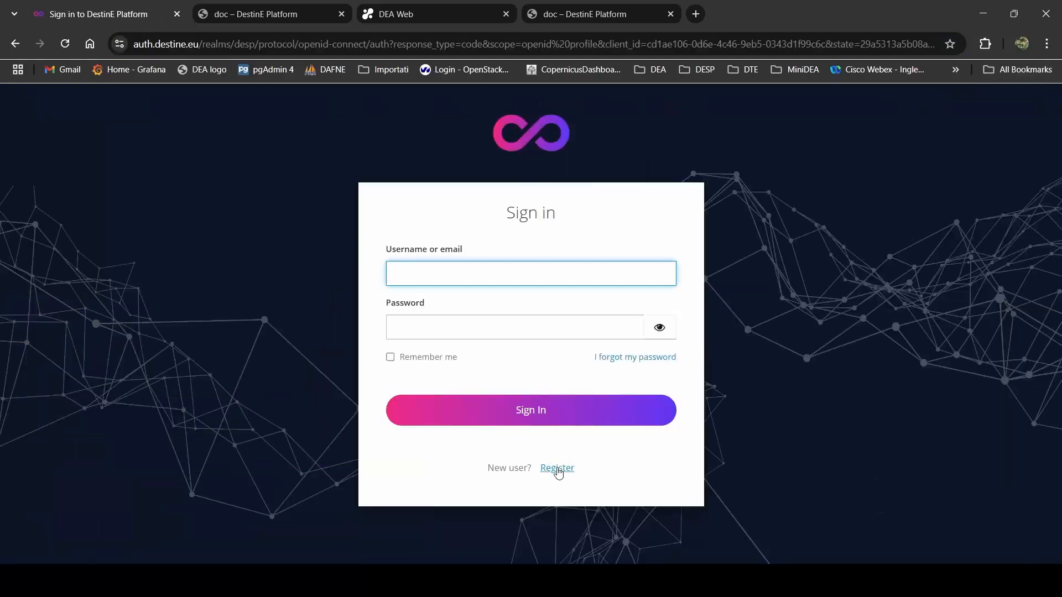
{"action": "left_click", "coordinate": [558, 467]}
{"action": "scroll", "coordinate": [600, 426], "scroll_direction": "down", "scroll_amount": 4}
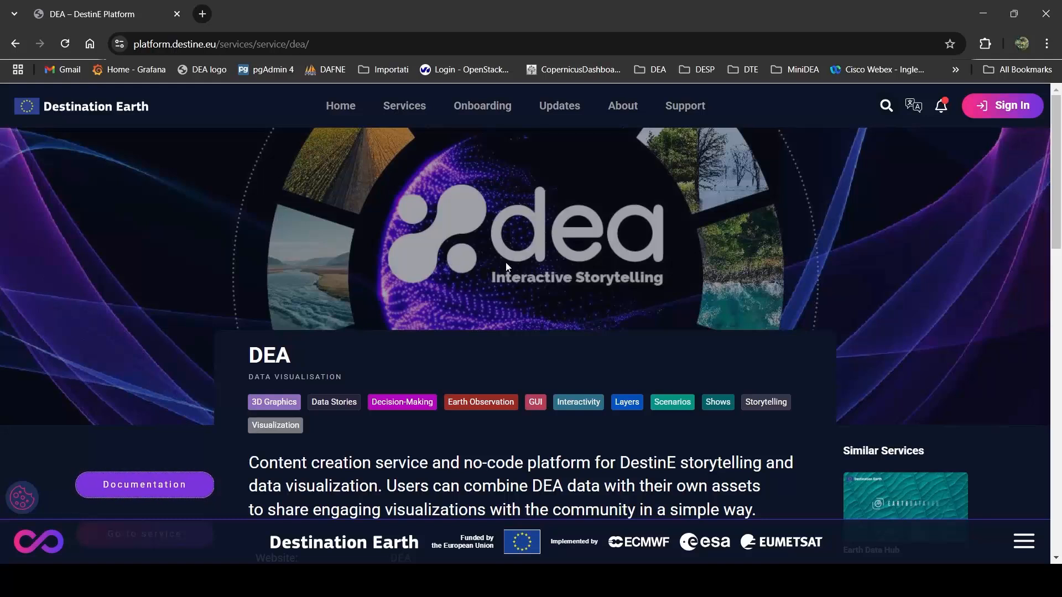
Open the DEA service documentation and read through its introduction on what DEA is and what users can do.
{"action": "left_click", "coordinate": [145, 485]}
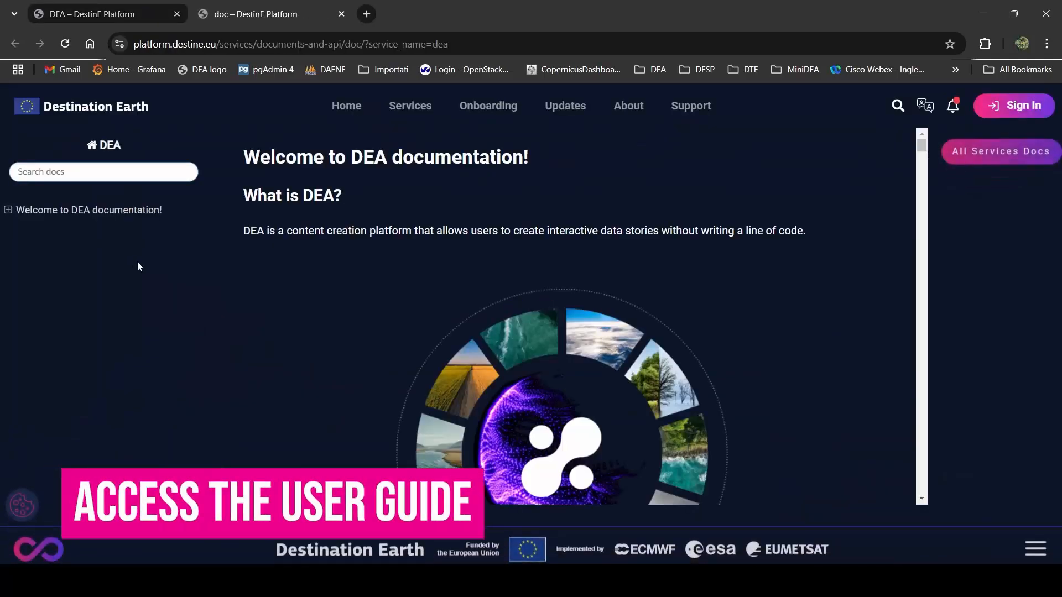
{"action": "scroll", "coordinate": [868, 290], "scroll_direction": "down", "scroll_amount": 7}
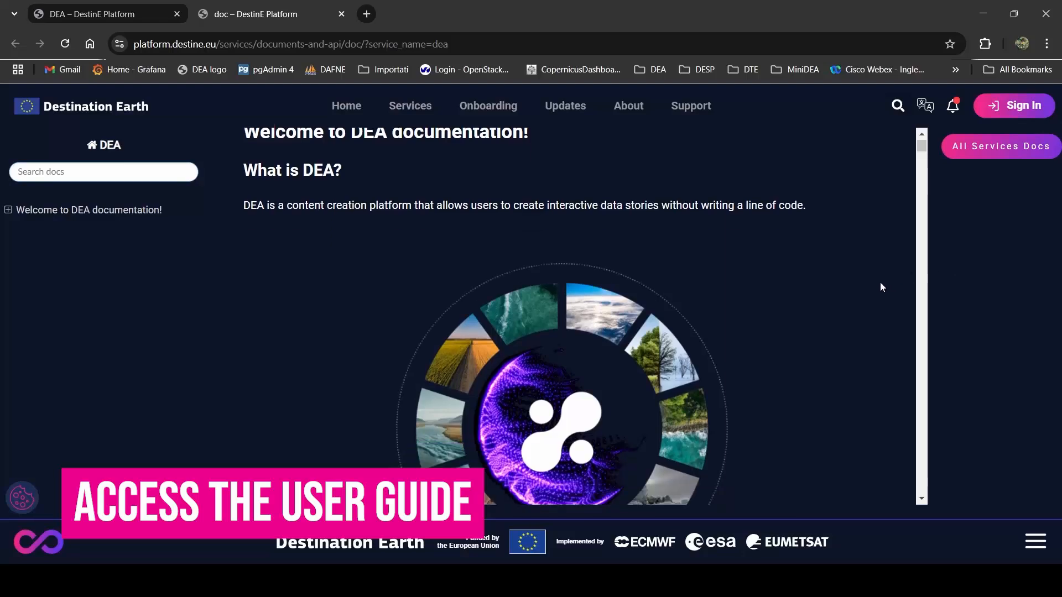
{"action": "scroll", "coordinate": [859, 297], "scroll_direction": "down", "scroll_amount": 7}
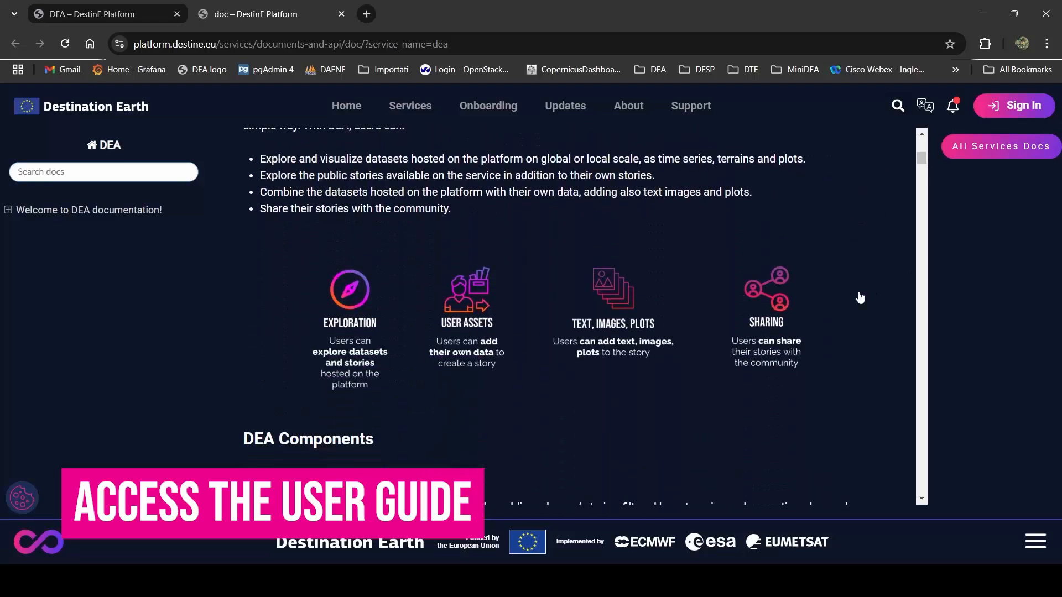
{"action": "scroll", "coordinate": [858, 302], "scroll_direction": "down", "scroll_amount": 6}
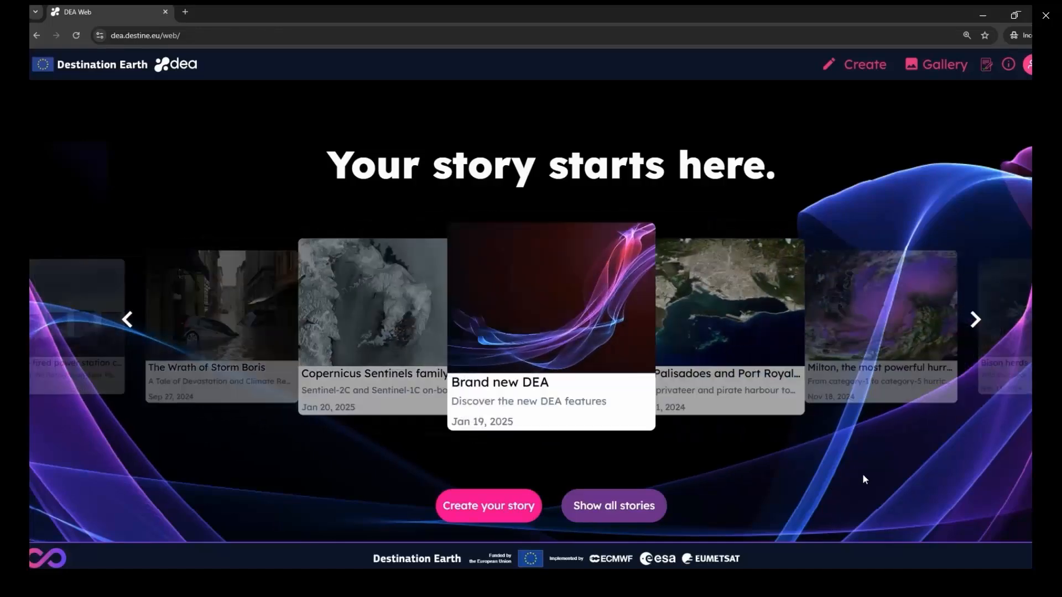
Read the DEA homepage's "What is dea?" introduction and go on to the "From the past to the future" section.
{"action": "scroll", "coordinate": [865, 479], "scroll_direction": "down", "scroll_amount": 8}
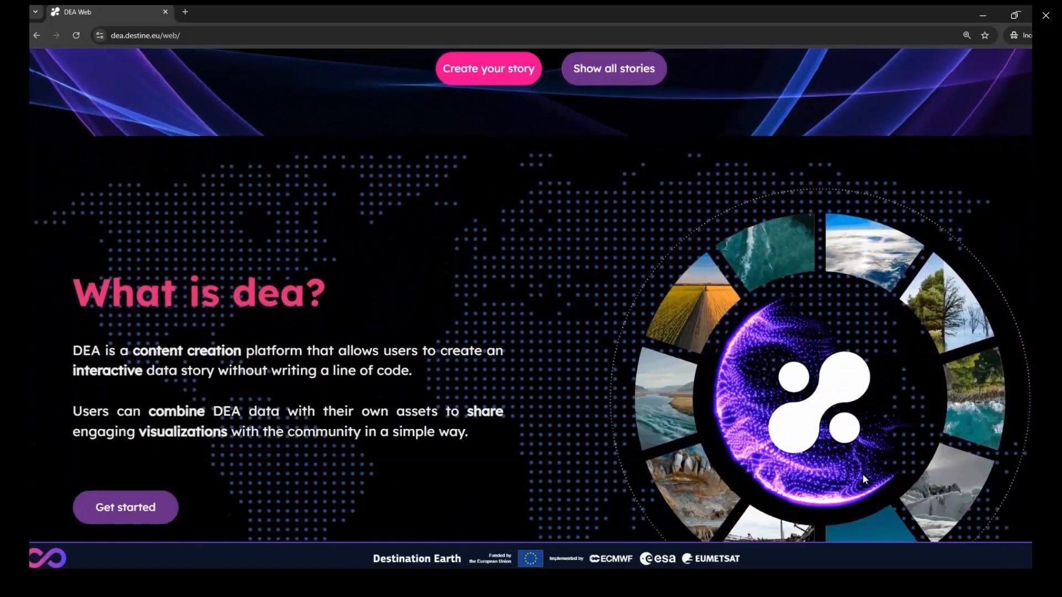
{"action": "scroll", "coordinate": [864, 479], "scroll_direction": "down", "scroll_amount": 1}
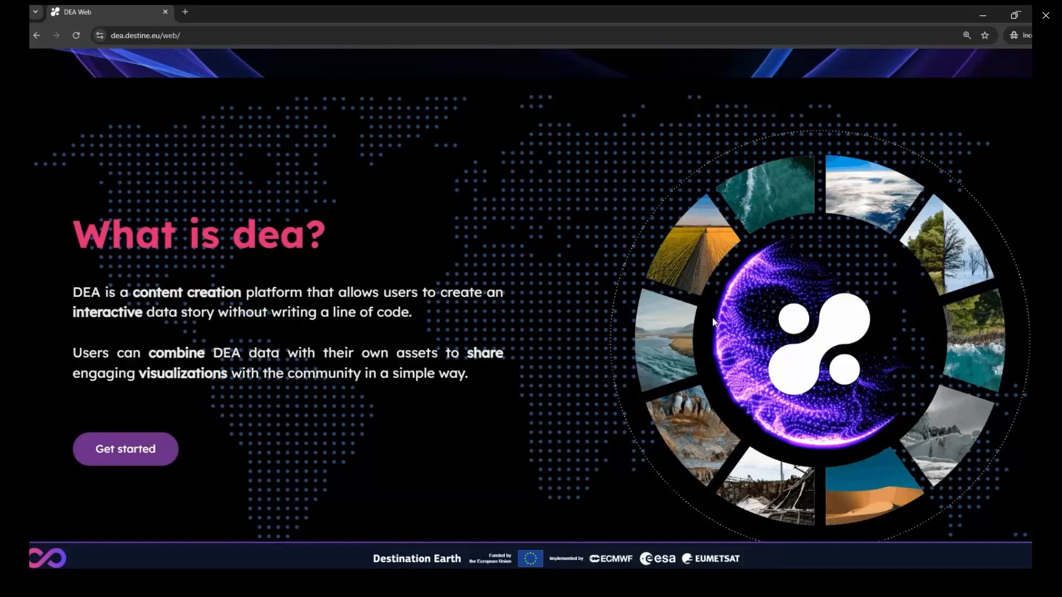
{"action": "scroll", "coordinate": [560, 374], "scroll_direction": "down", "scroll_amount": 6}
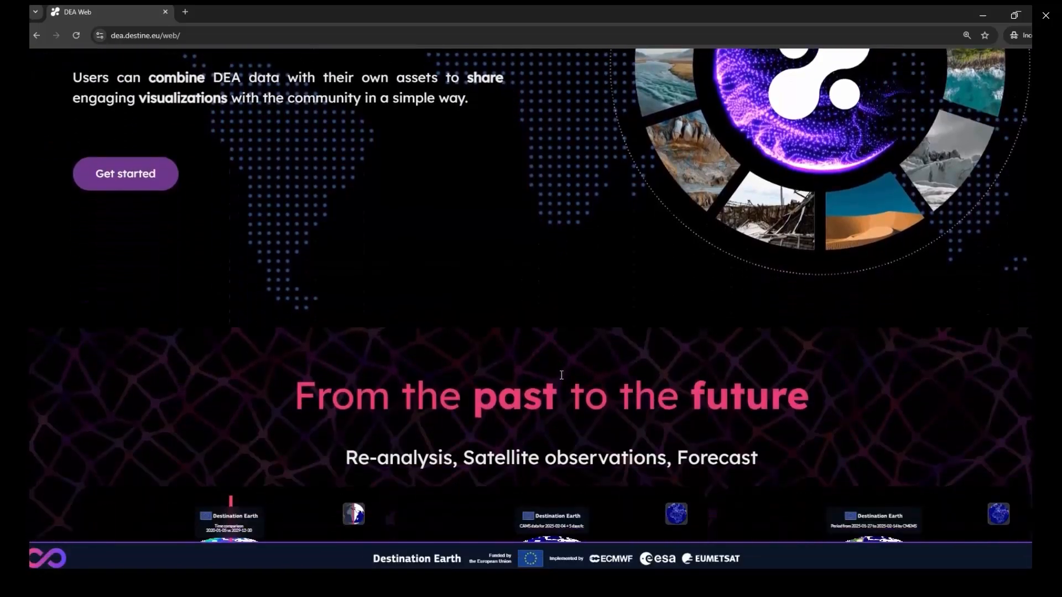
{"action": "scroll", "coordinate": [560, 374], "scroll_direction": "down", "scroll_amount": 1}
{"action": "scroll", "coordinate": [914, 285], "scroll_direction": "down", "scroll_amount": 2}
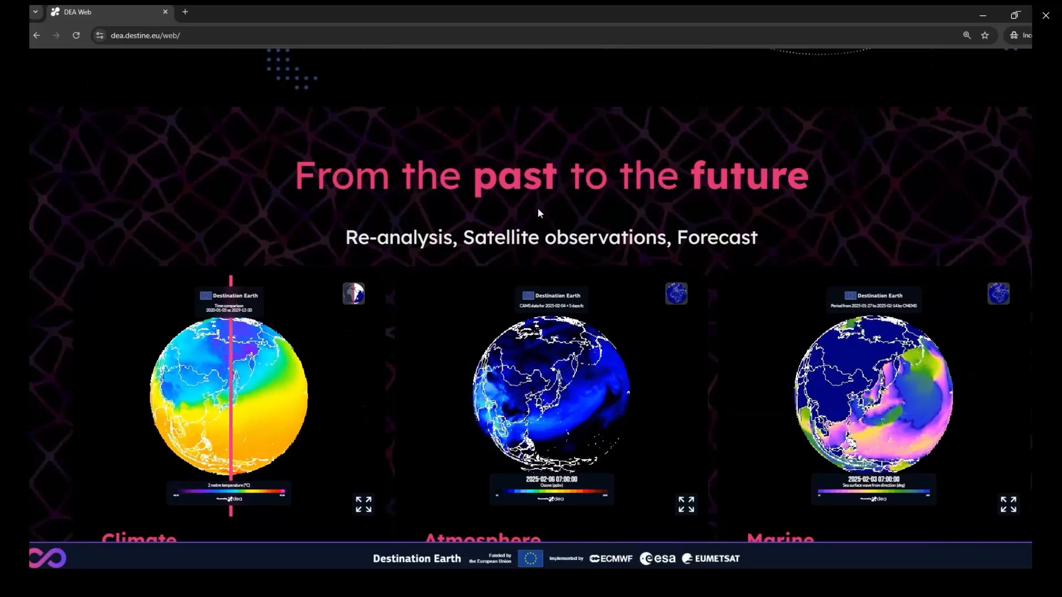
Review the Climate, Atmosphere and Marine data sources and view the climate time-comparison globe in full screen.
{"action": "scroll", "coordinate": [558, 201], "scroll_direction": "down", "scroll_amount": 1}
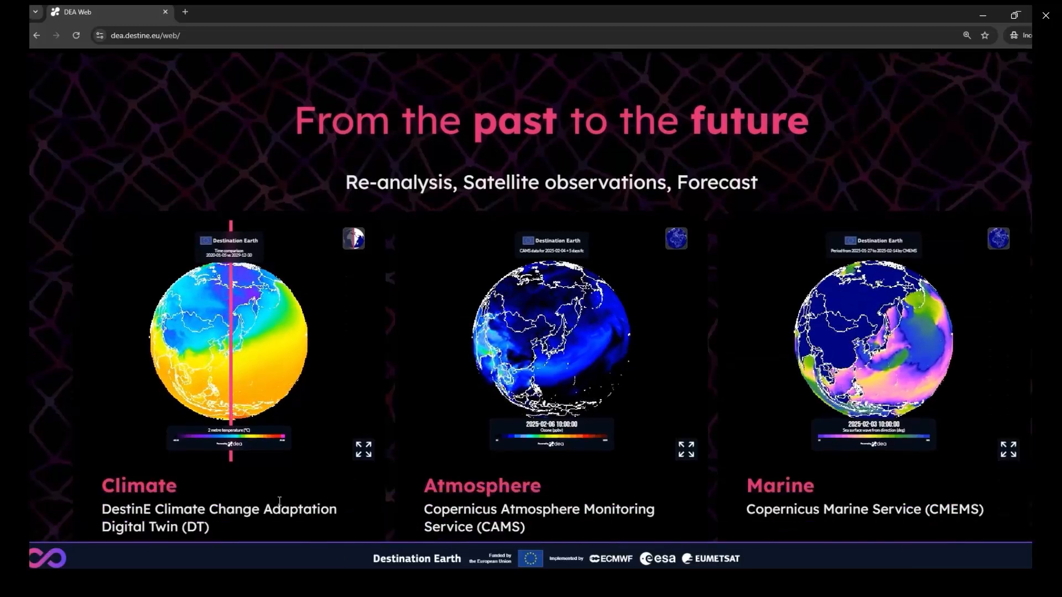
{"action": "scroll", "coordinate": [293, 499], "scroll_direction": "down", "scroll_amount": 1}
{"action": "scroll", "coordinate": [291, 495], "scroll_direction": "down", "scroll_amount": 2}
{"action": "left_click_drag", "start_coordinate": [101, 319], "coordinate": [316, 414]}
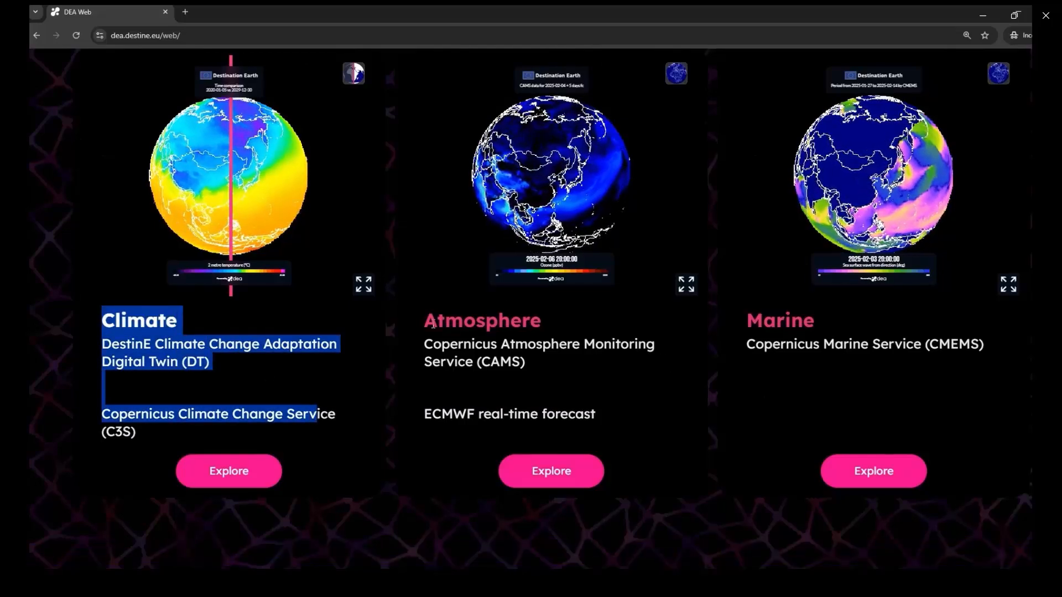
{"action": "left_click_drag", "start_coordinate": [433, 325], "coordinate": [591, 370]}
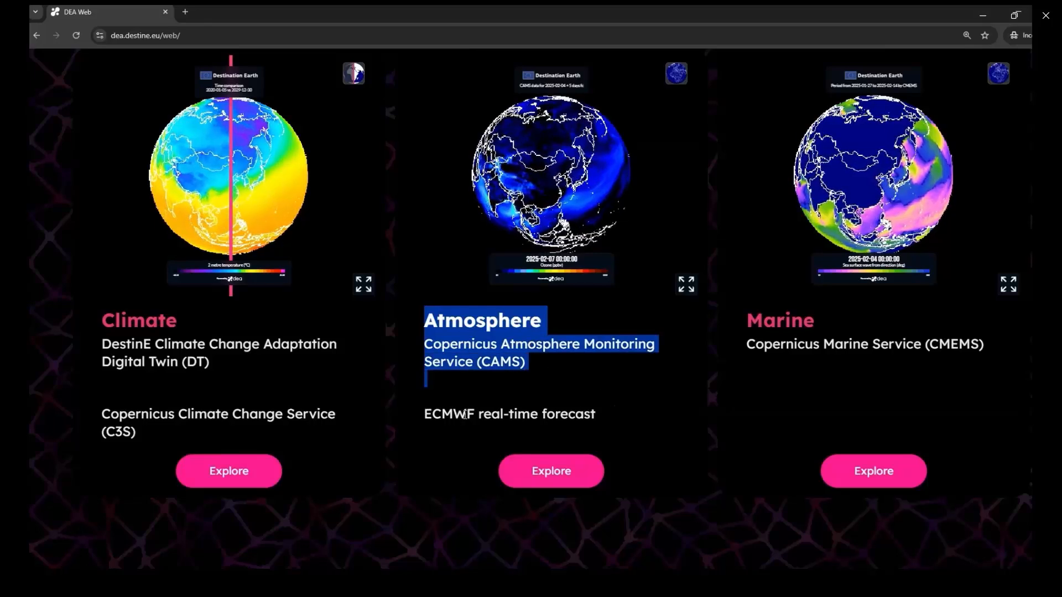
{"action": "left_click_drag", "start_coordinate": [442, 415], "coordinate": [584, 416]}
{"action": "left_click_drag", "start_coordinate": [843, 345], "coordinate": [924, 347]}
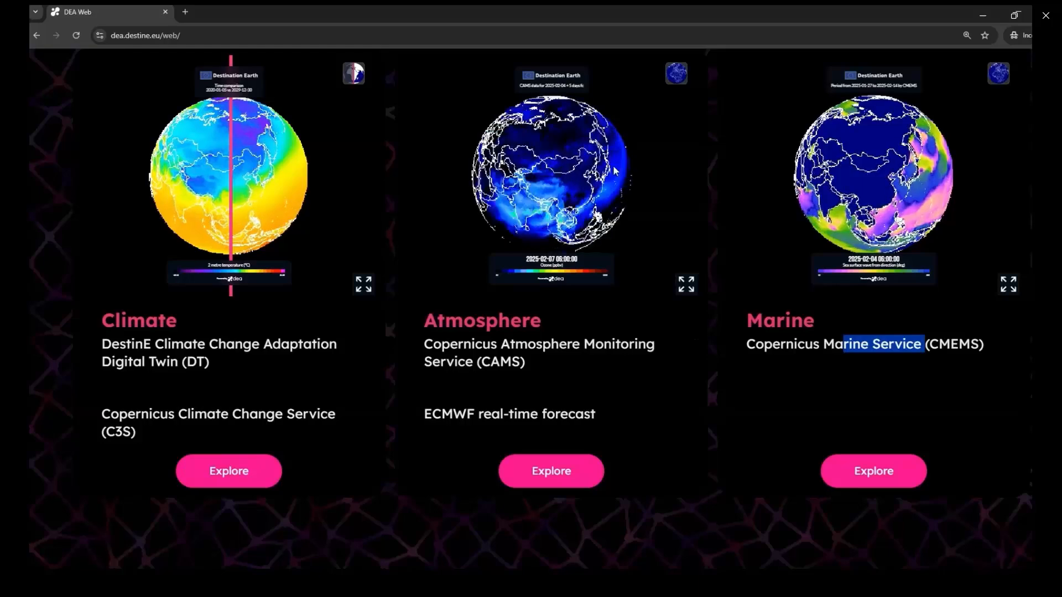
{"action": "left_click", "coordinate": [364, 290]}
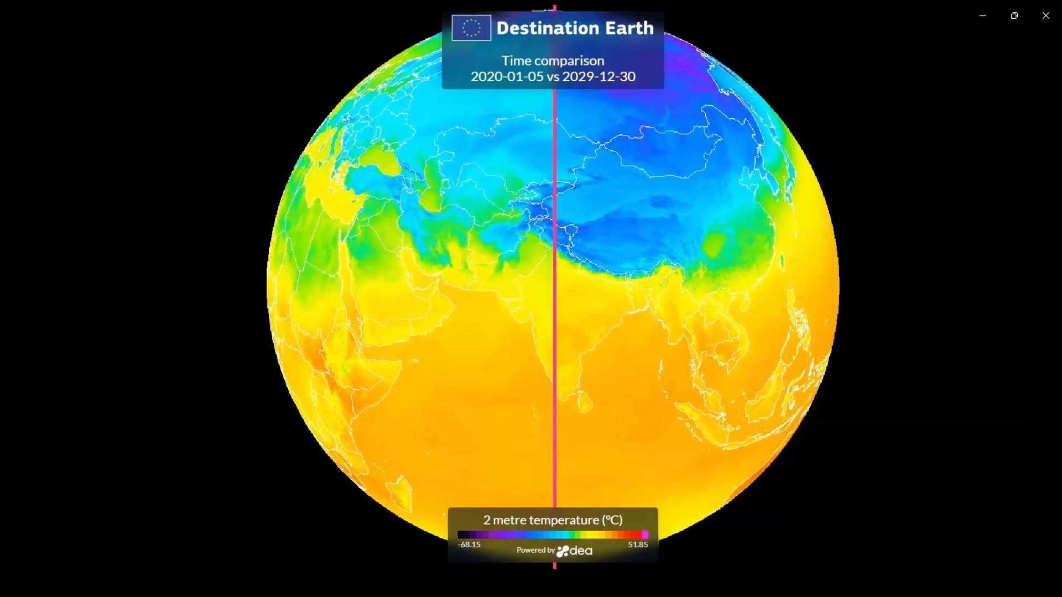
{"action": "key", "text": "Escape"}
Look over the thematic areas in the homepage's "Explore the user stories" section.
{"action": "scroll", "coordinate": [711, 382], "scroll_direction": "down", "scroll_amount": 4}
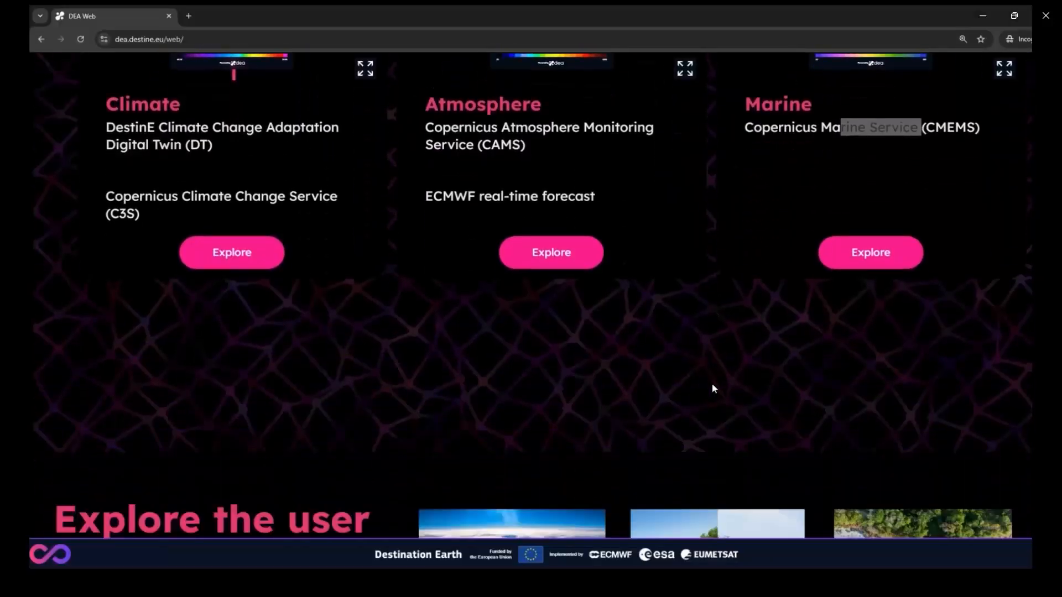
{"action": "scroll", "coordinate": [711, 383], "scroll_direction": "down", "scroll_amount": 6}
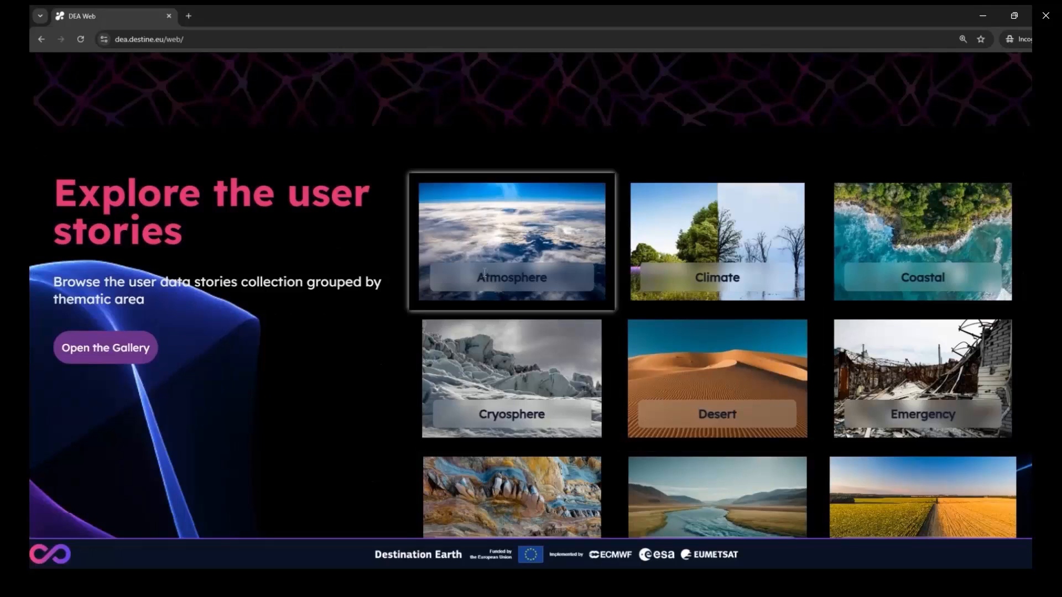
{"action": "scroll", "coordinate": [923, 244], "scroll_direction": "down", "scroll_amount": 2}
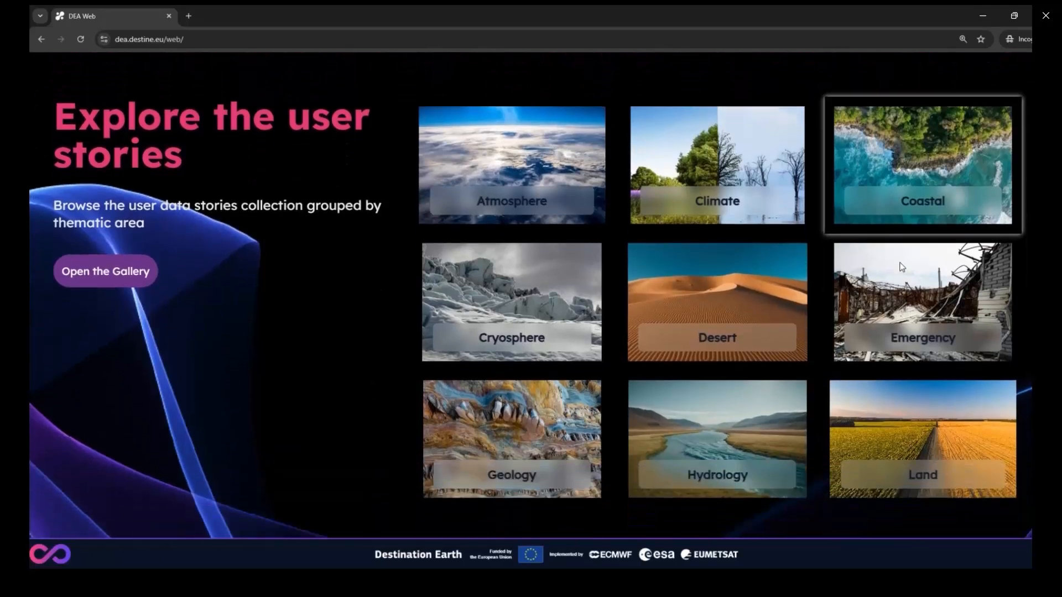
{"action": "scroll", "coordinate": [732, 486], "scroll_direction": "down", "scroll_amount": 5}
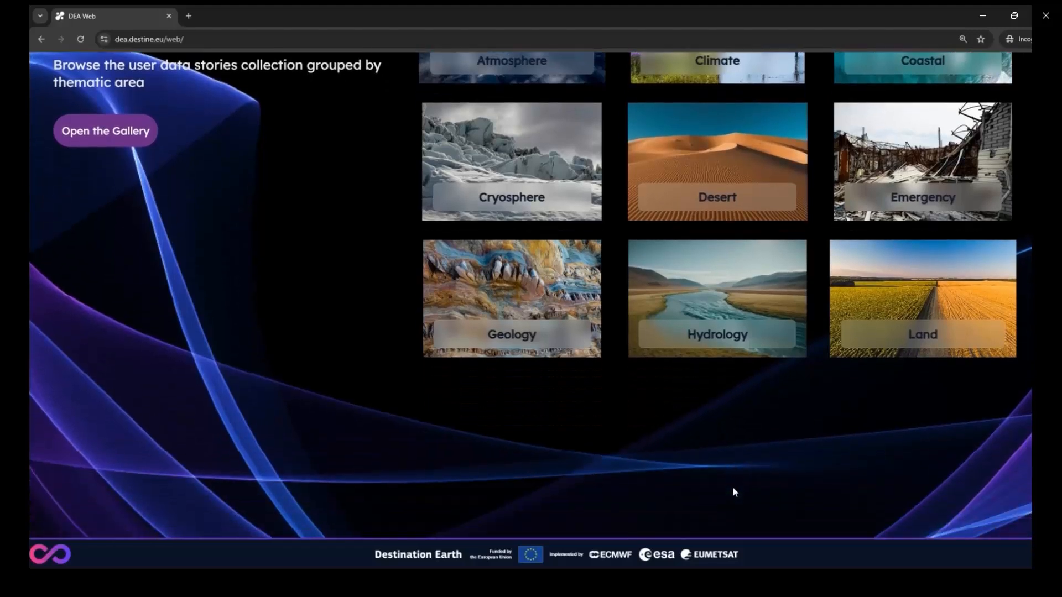
{"action": "scroll", "coordinate": [736, 459], "scroll_direction": "down", "scroll_amount": 10}
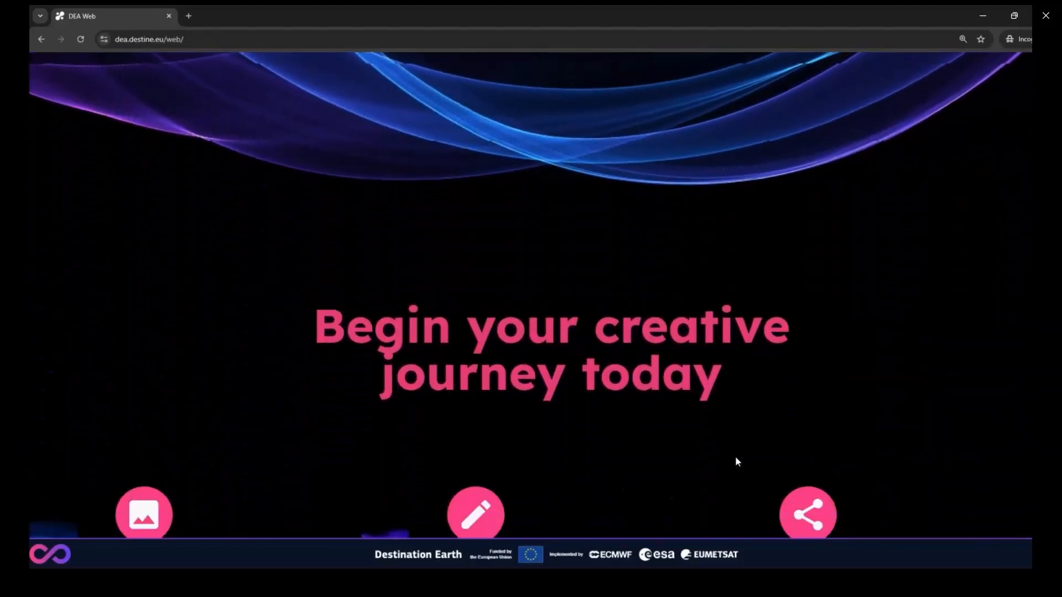
Read the homepage's Explore, Create and Share descriptions and the contact details for questions or feedback.
{"action": "scroll", "coordinate": [736, 462], "scroll_direction": "down", "scroll_amount": 1}
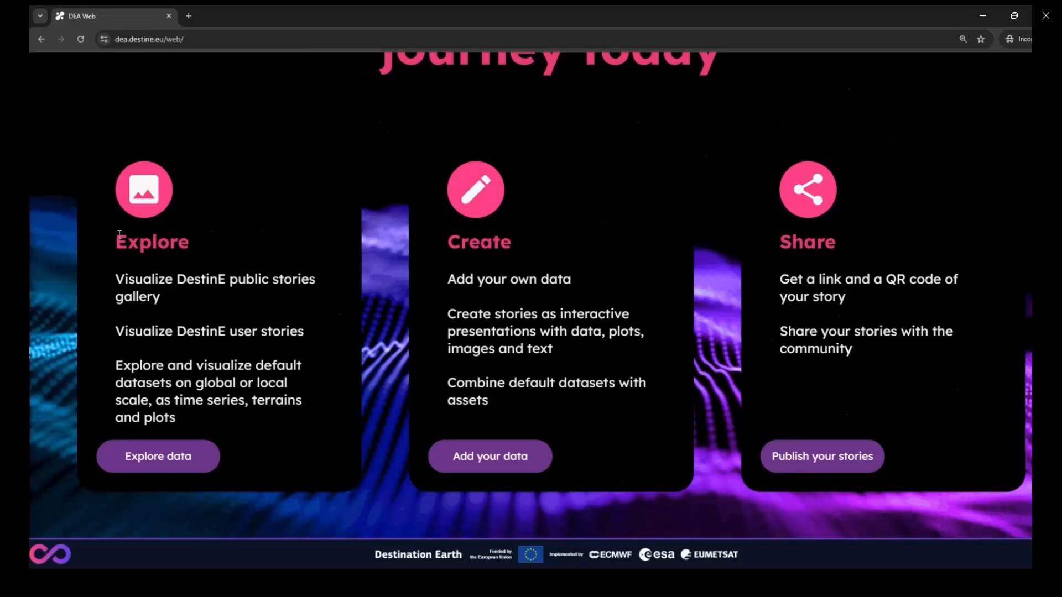
{"action": "left_click_drag", "start_coordinate": [136, 279], "coordinate": [277, 316]}
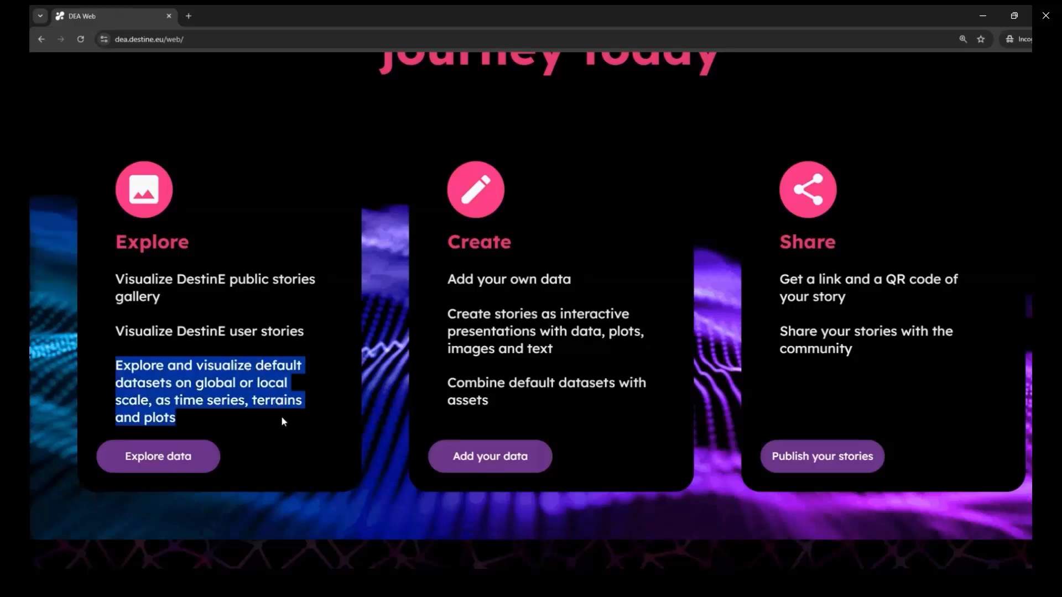
{"action": "left_click_drag", "start_coordinate": [453, 242], "coordinate": [530, 247]}
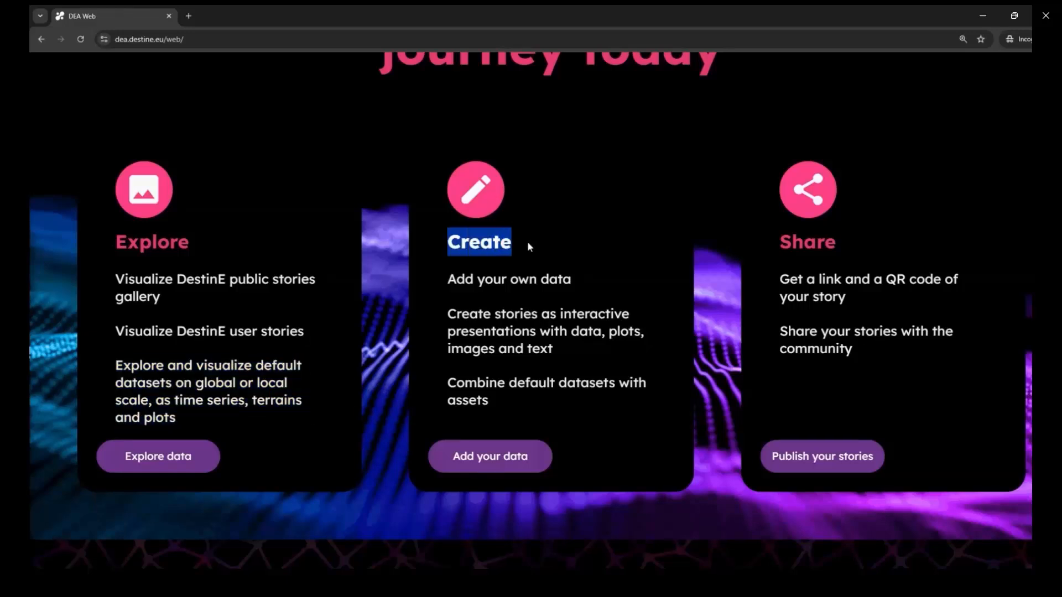
{"action": "left_click_drag", "start_coordinate": [445, 280], "coordinate": [633, 283]}
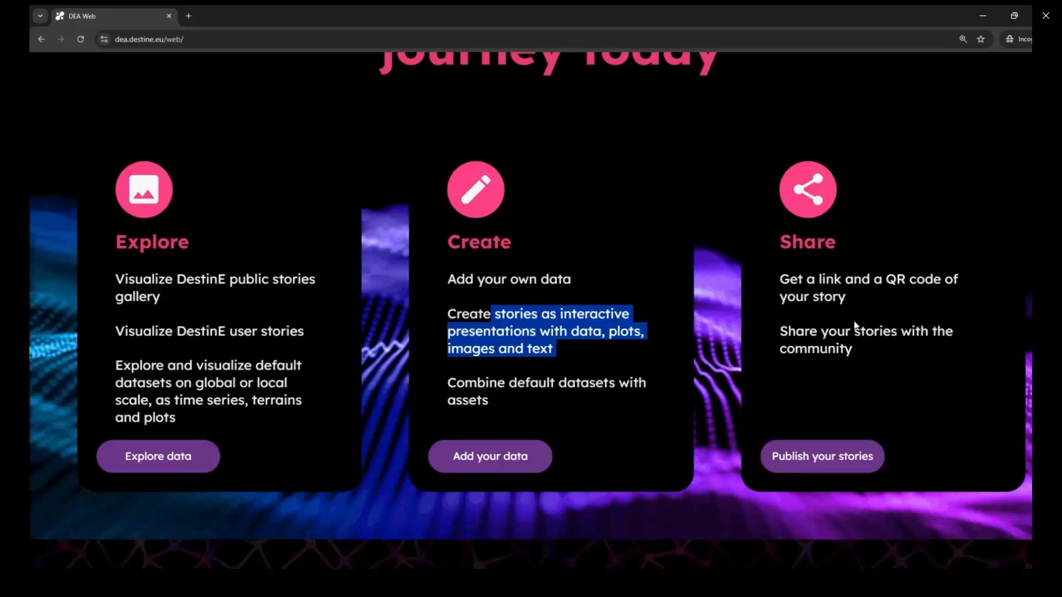
{"action": "left_click_drag", "start_coordinate": [782, 332], "coordinate": [877, 332]}
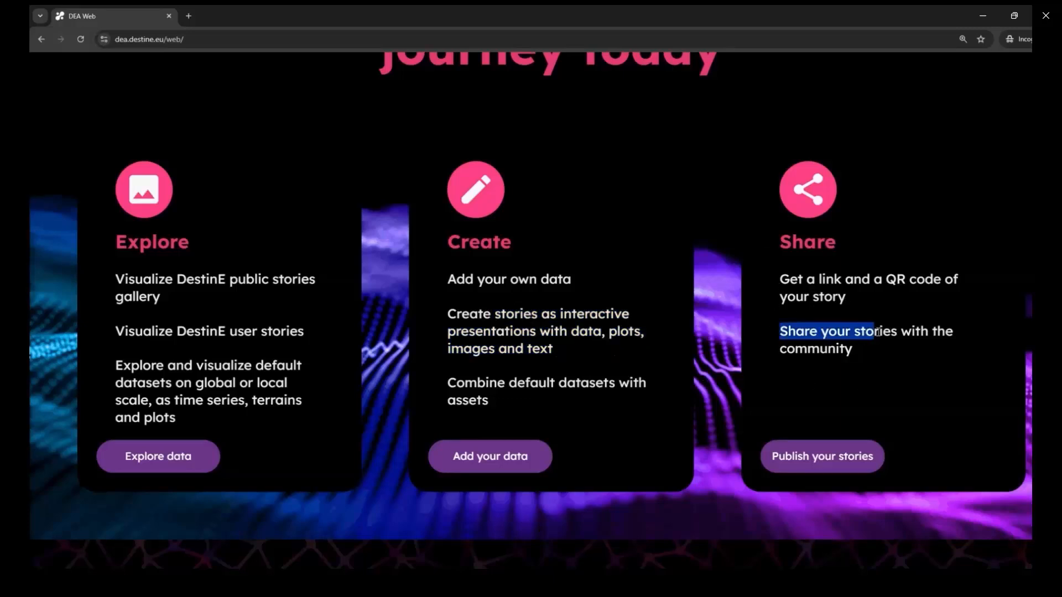
{"action": "scroll", "coordinate": [707, 285], "scroll_direction": "down", "scroll_amount": 3}
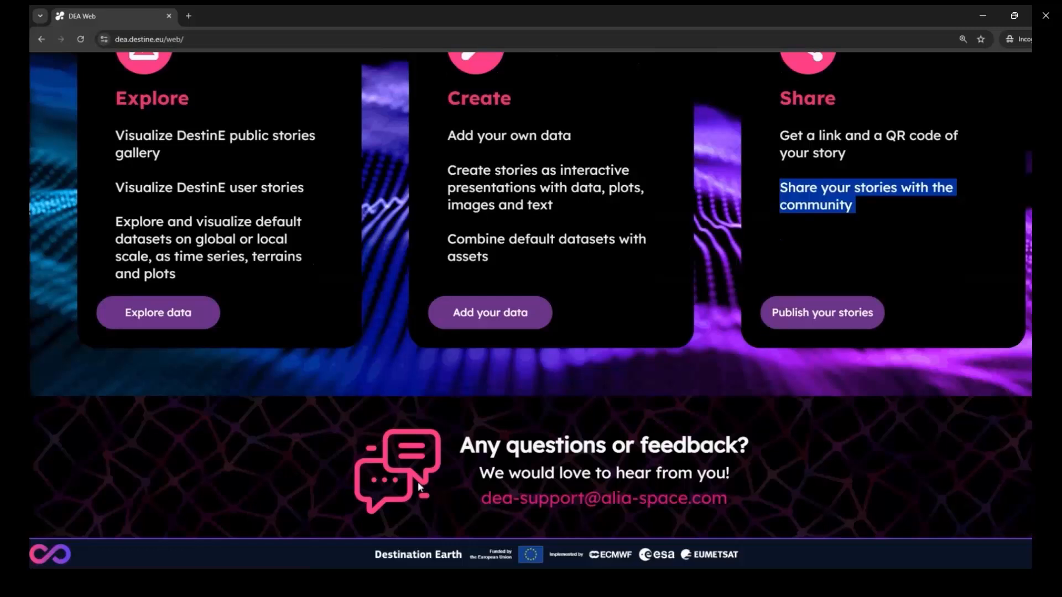
{"action": "left_click_drag", "start_coordinate": [460, 450], "coordinate": [810, 465]}
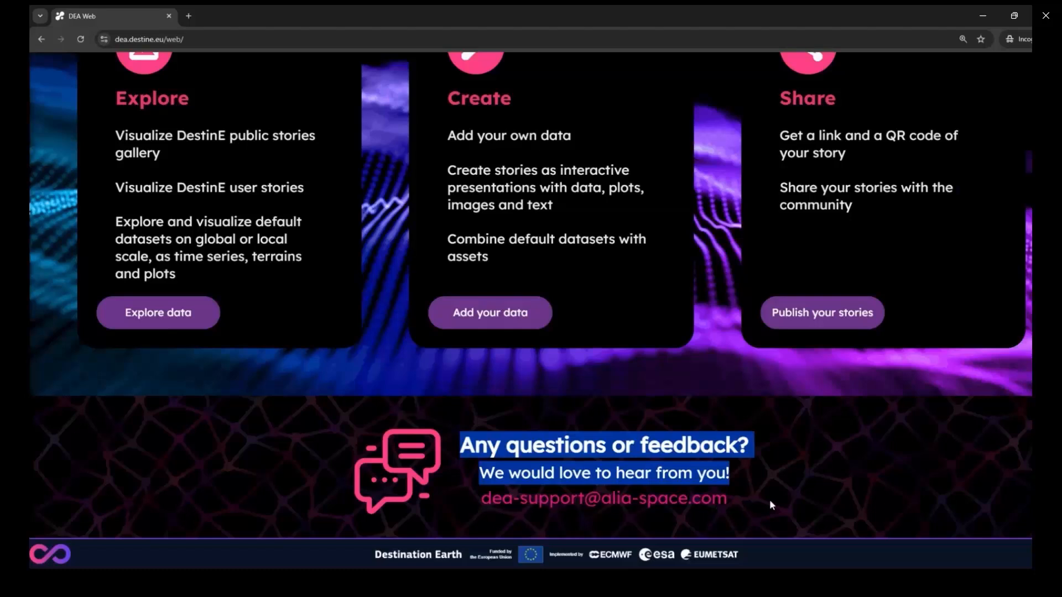
{"action": "left_click_drag", "start_coordinate": [770, 501], "coordinate": [615, 519]}
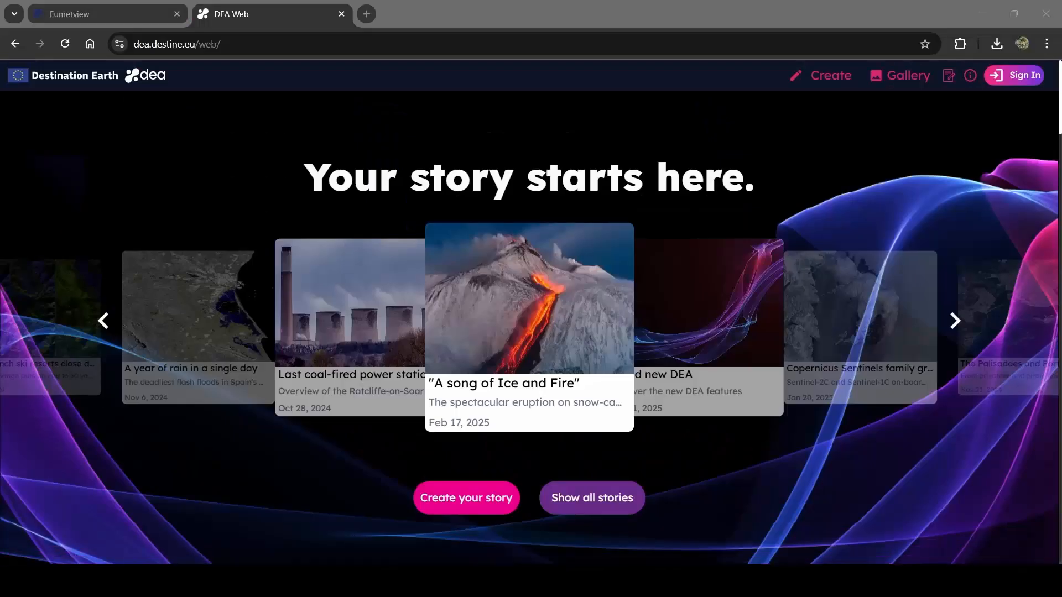
Open the story editor for a new story and sign in with the prefilled account credentials.
{"action": "left_click", "coordinate": [281, 546]}
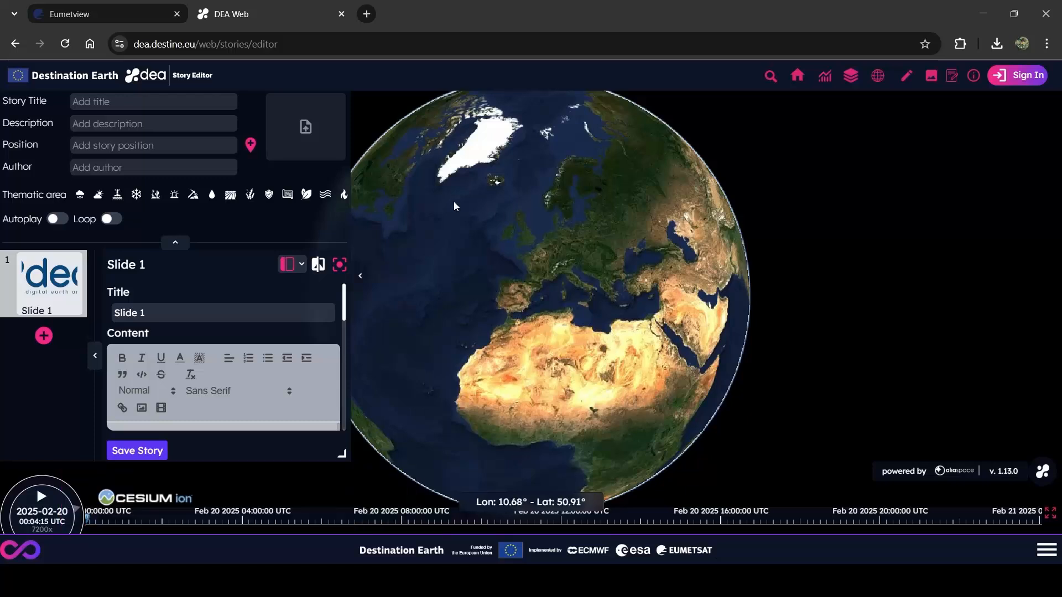
{"action": "left_click", "coordinate": [1022, 76]}
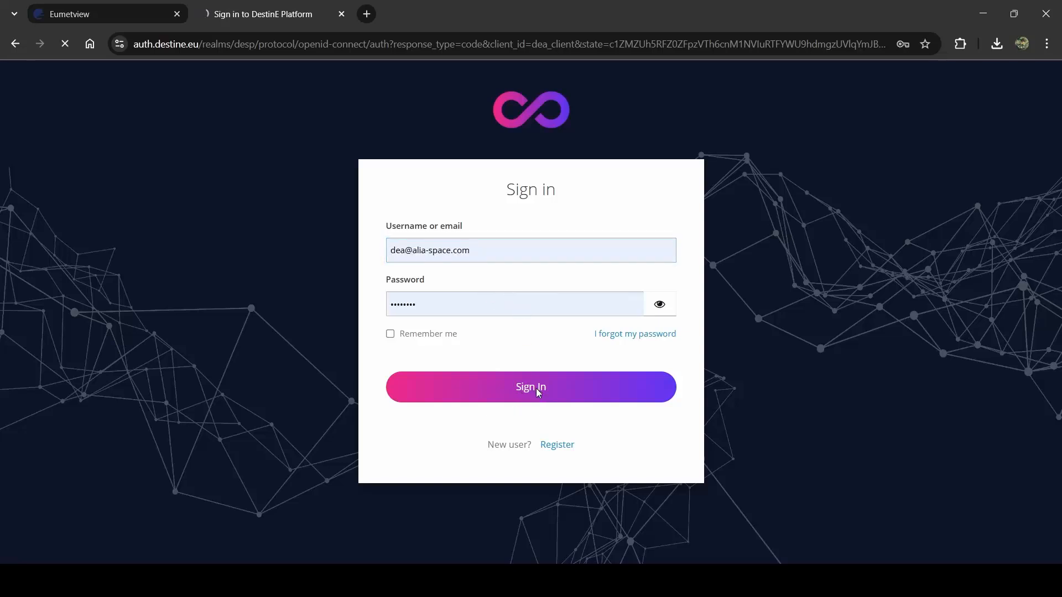
{"action": "left_click", "coordinate": [546, 405]}
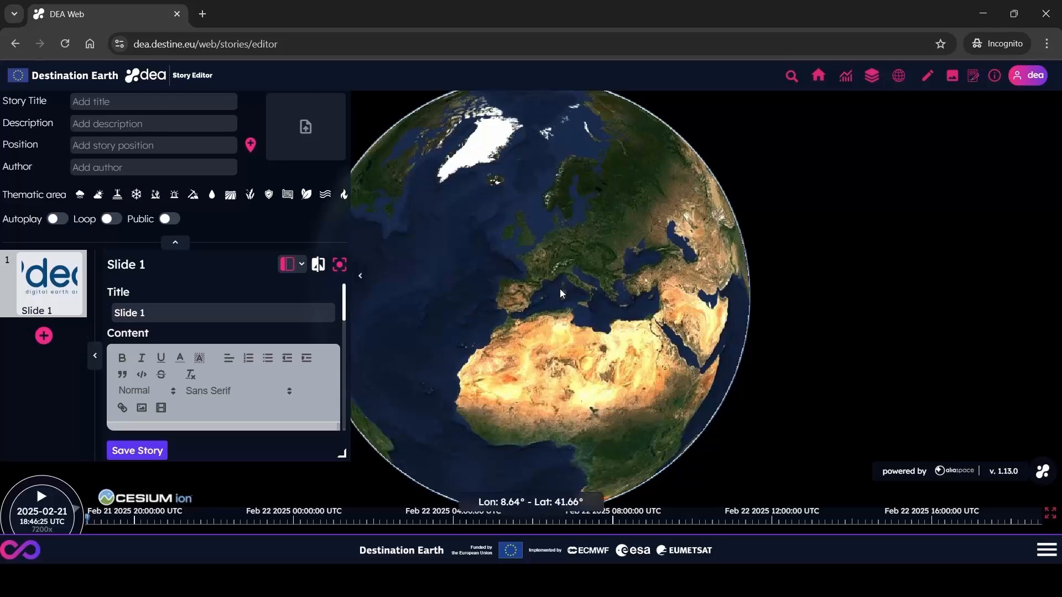
{"action": "scroll", "coordinate": [555, 323], "scroll_direction": "down", "scroll_amount": 5}
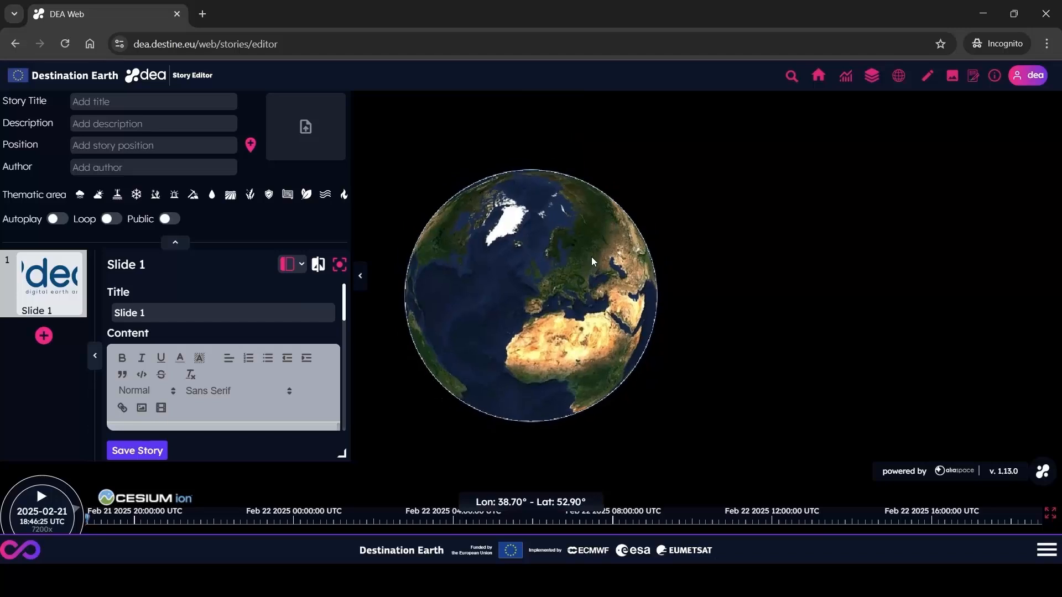
{"action": "scroll", "coordinate": [587, 276], "scroll_direction": "up", "scroll_amount": 4}
{"action": "scroll", "coordinate": [581, 285], "scroll_direction": "down", "scroll_amount": 4}
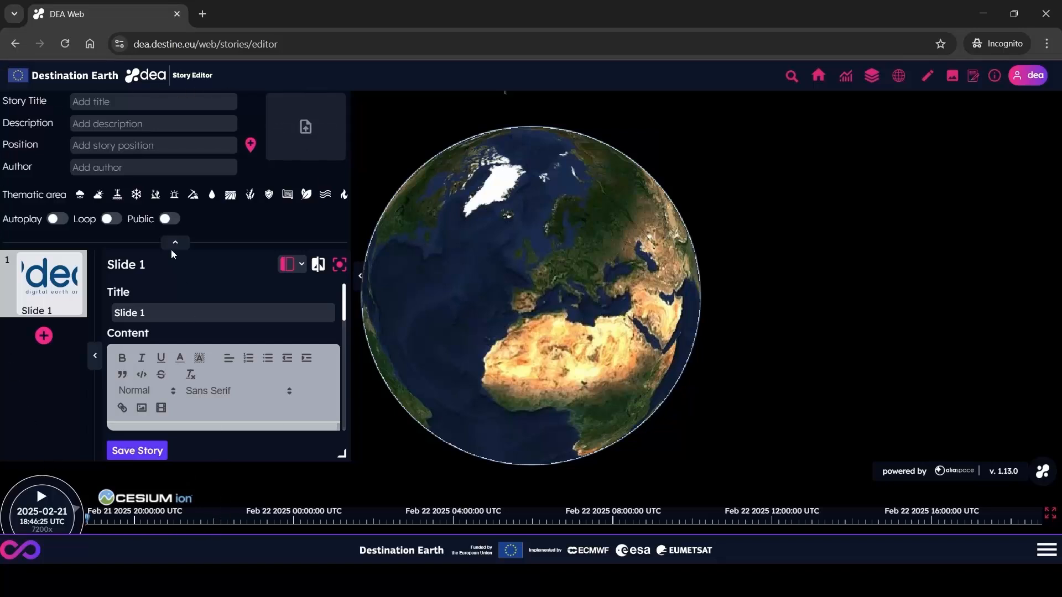
Title the story "What are medicanes?" and enter the description "Hurricanes on Meediterranean Sea".
{"action": "left_click", "coordinate": [88, 103]}
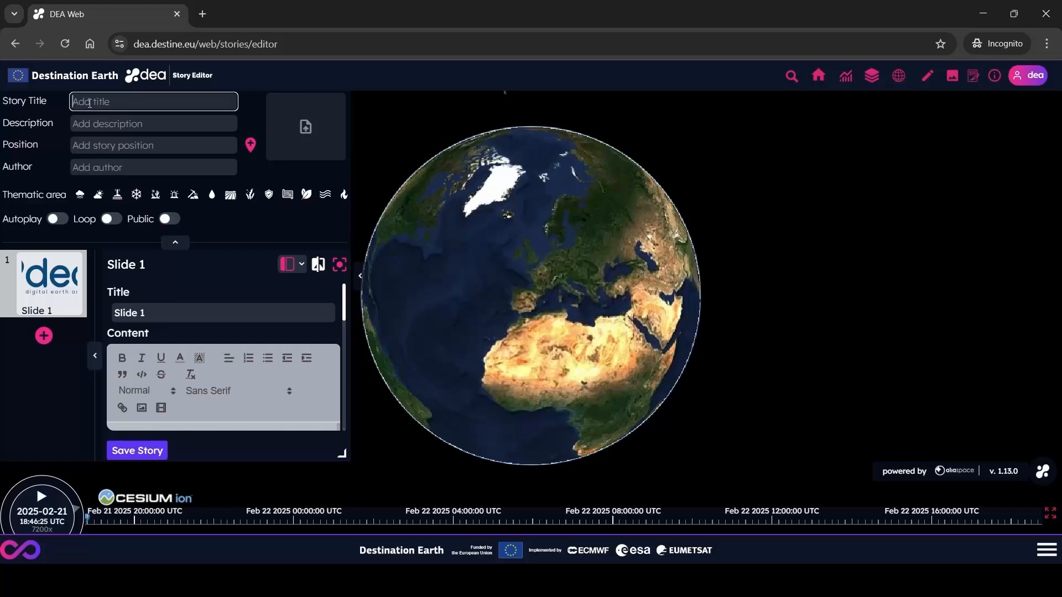
{"action": "type", "text": "W"}
{"action": "left_click", "coordinate": [134, 123]}
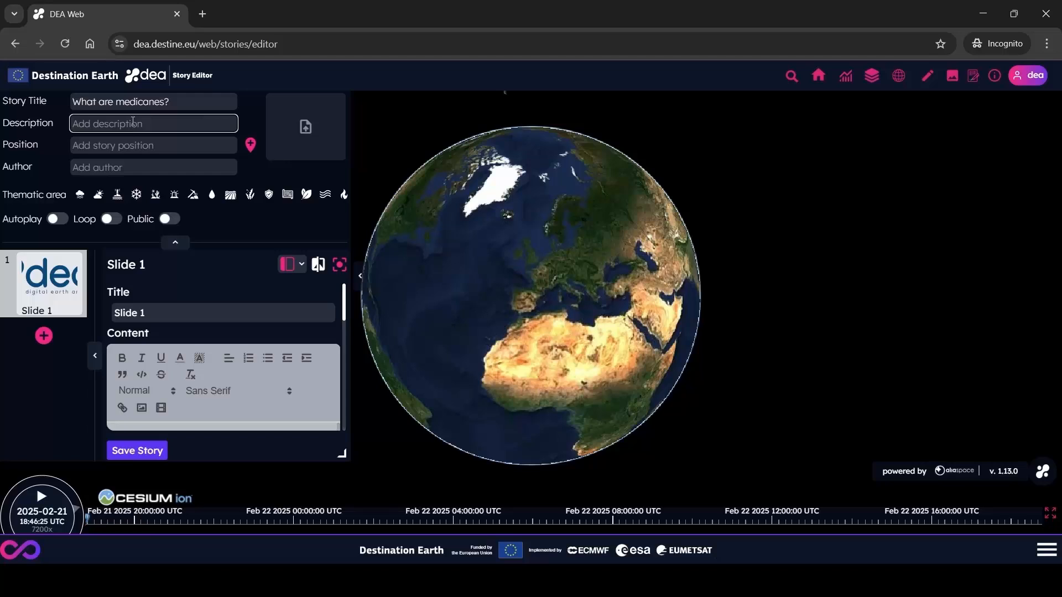
{"action": "type", "text": "Hurricanes on Meediterranean Sea"}
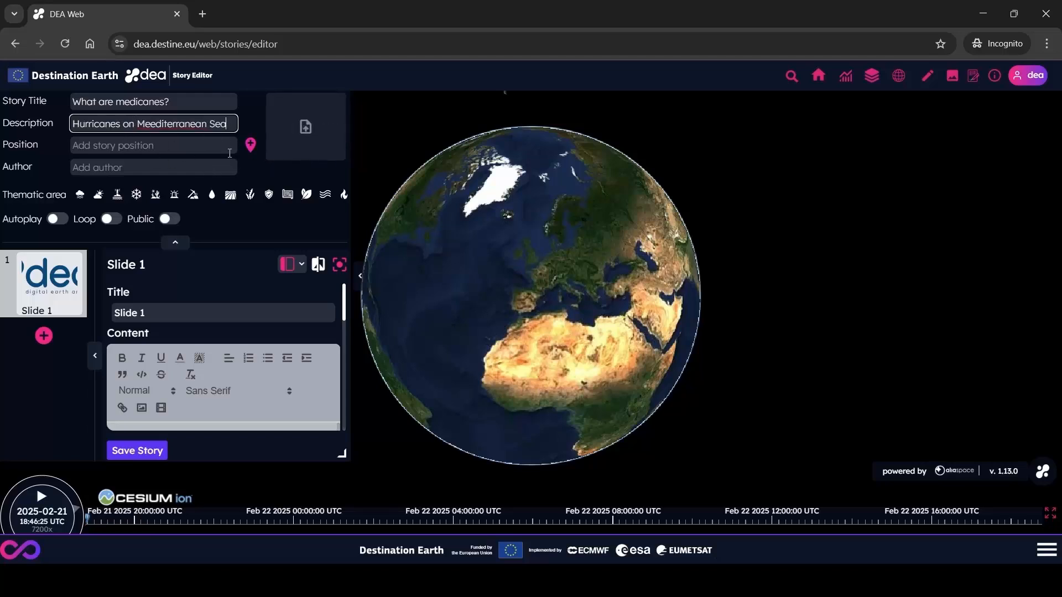
Place the story position in the central Mediterranean at about latitude 34.1, longitude 17.0, and enter "You" as the author.
{"action": "left_click", "coordinate": [252, 147]}
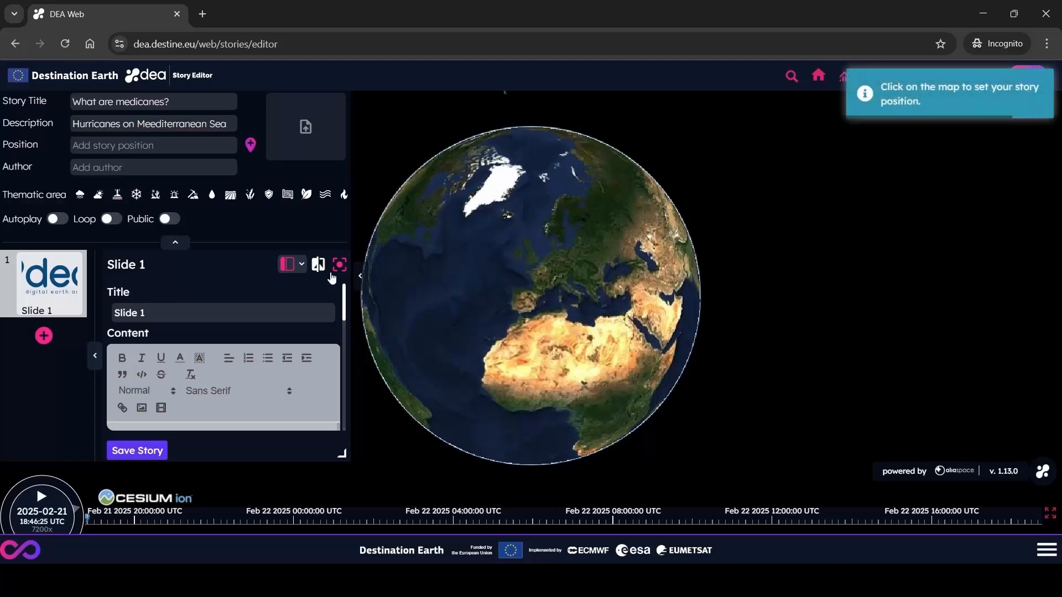
{"action": "left_click", "coordinate": [585, 315]}
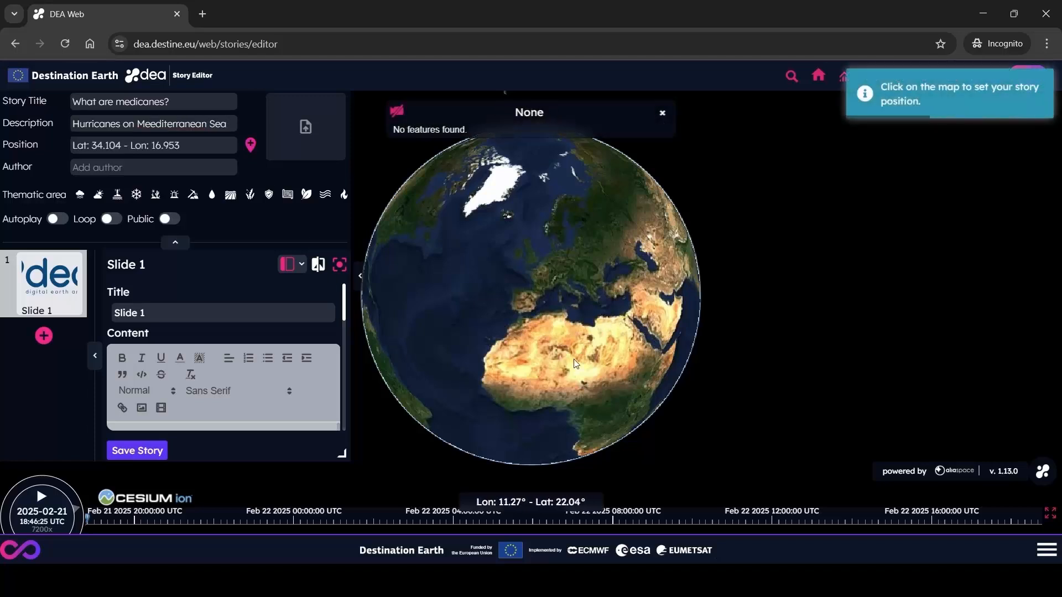
{"action": "left_click", "coordinate": [662, 115]}
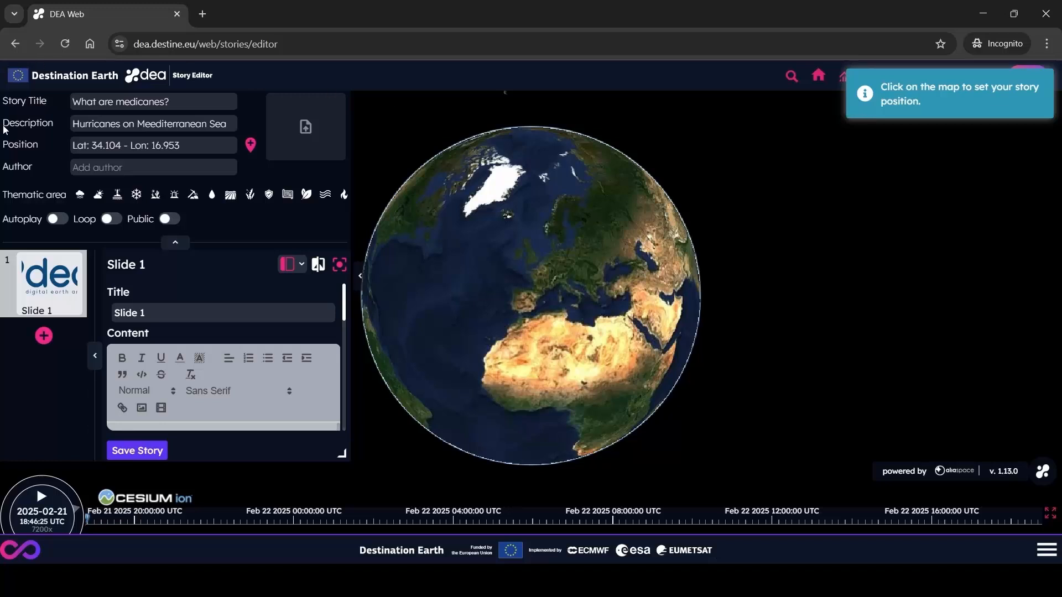
{"action": "left_click", "coordinate": [95, 170]}
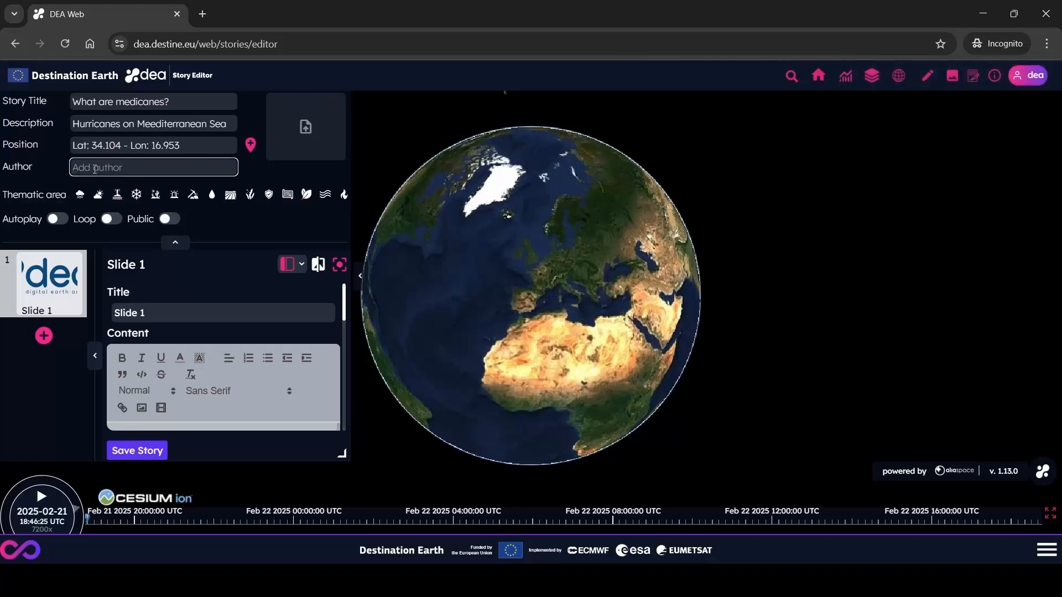
{"action": "type", "text": "You"}
Upload the hurricane cover image from the computer, mark the first two thematic areas, and save the story.
{"action": "left_click", "coordinate": [309, 128]}
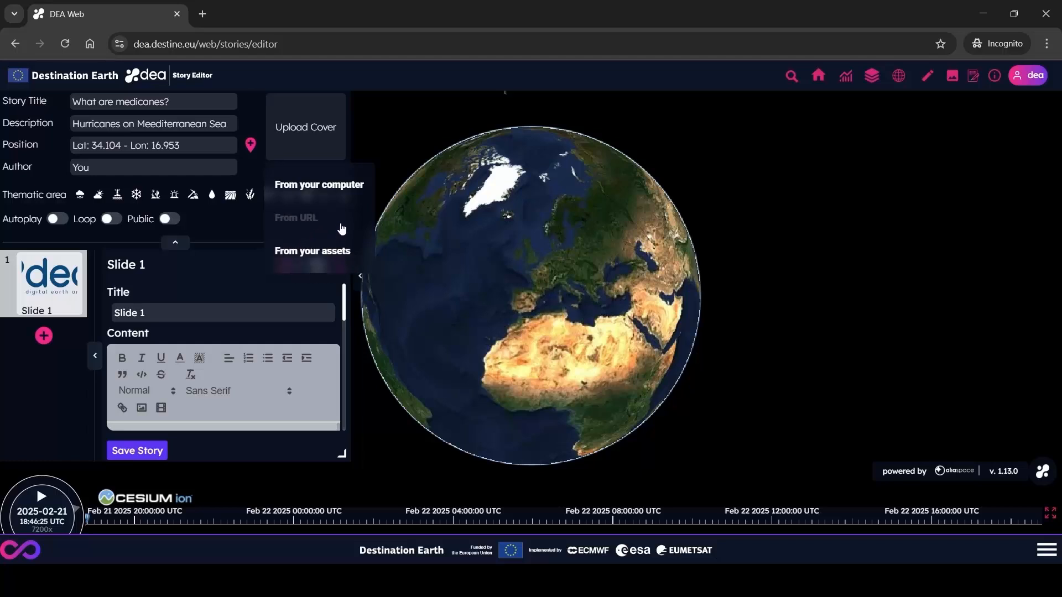
{"action": "left_click", "coordinate": [344, 187]}
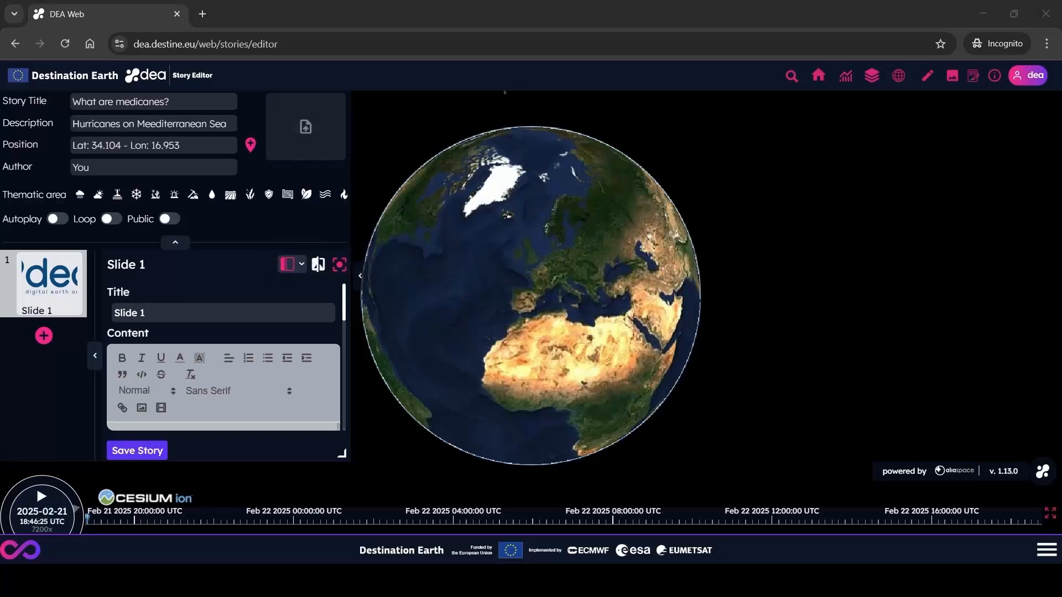
{"action": "key", "text": "Return"}
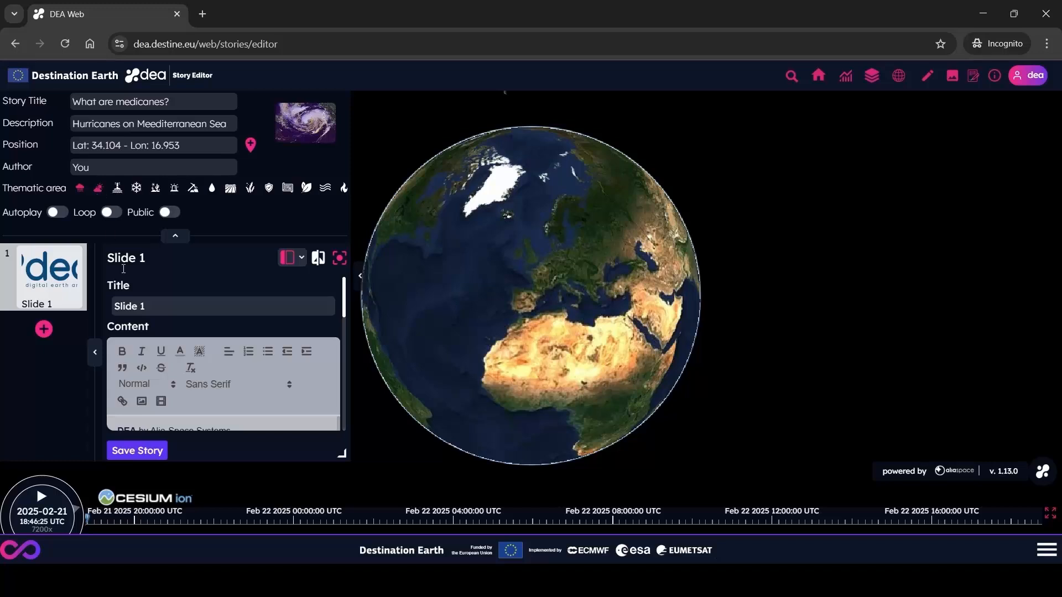
{"action": "left_click", "coordinate": [145, 455]}
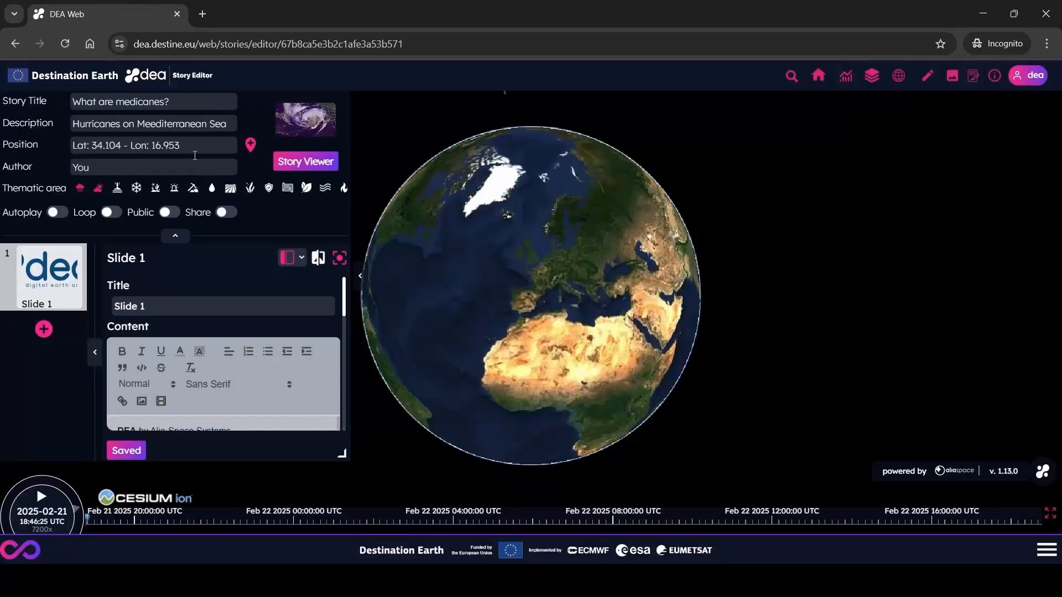
Collapse the story details and look through the full, unfiltered list of datasets available for Slide 1.
{"action": "left_click", "coordinate": [171, 238]}
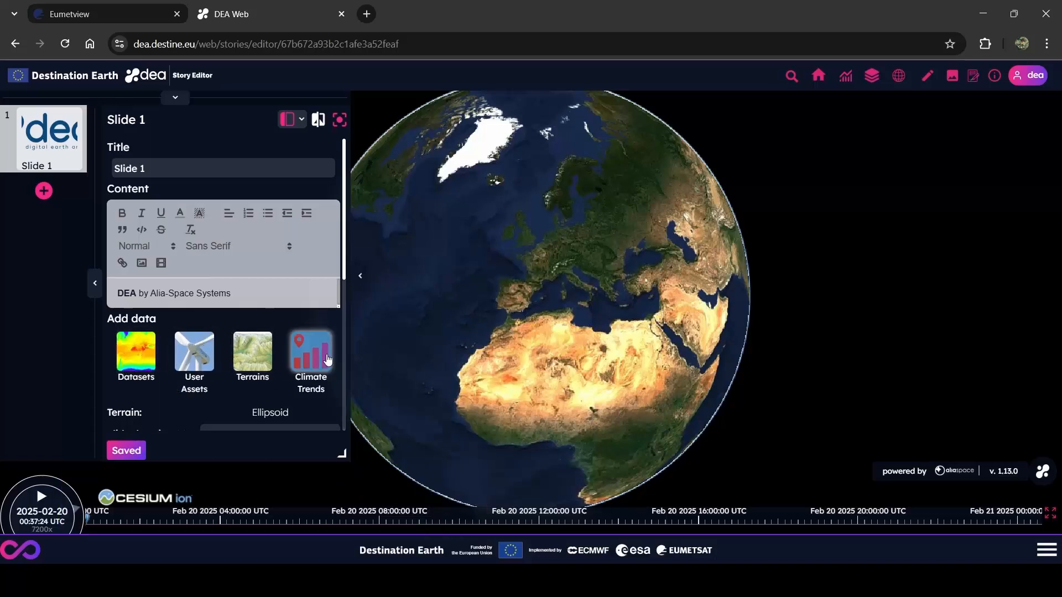
{"action": "left_click", "coordinate": [147, 375]}
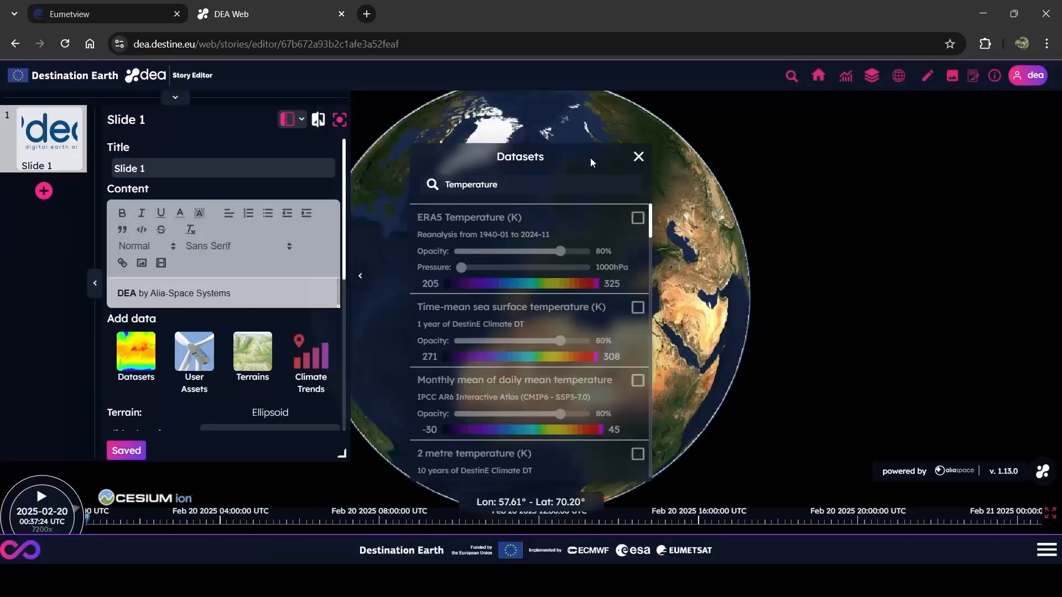
{"action": "left_click_drag", "start_coordinate": [590, 157], "coordinate": [660, 128]}
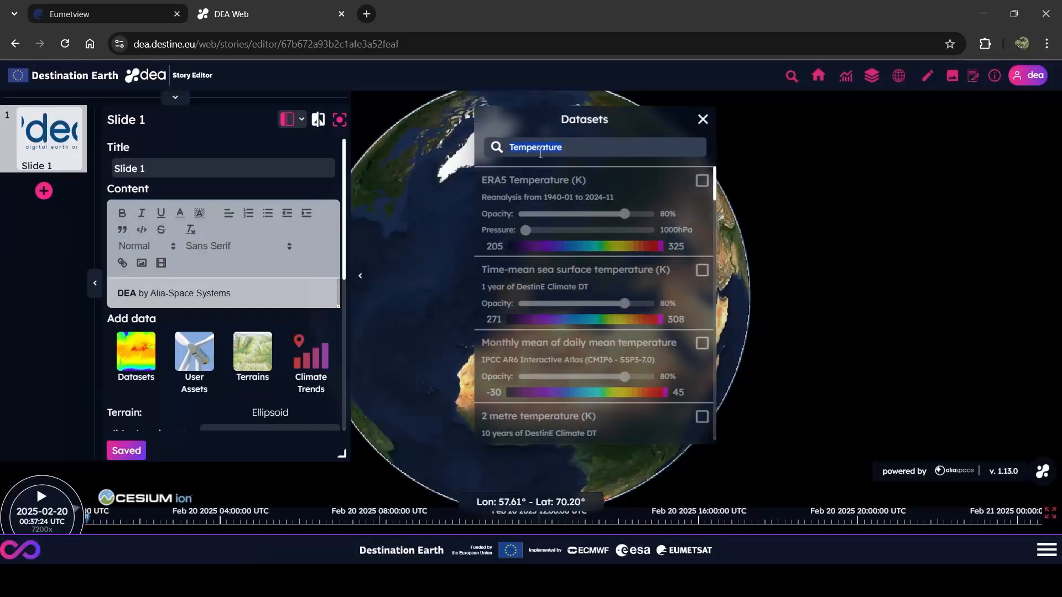
{"action": "key", "text": "BackSpace"}
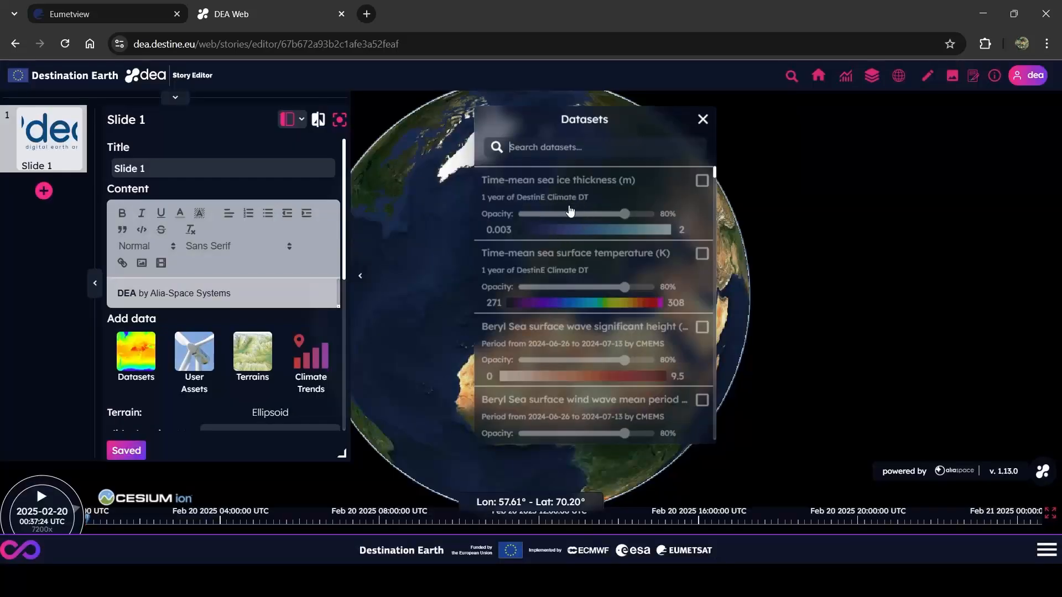
{"action": "scroll", "coordinate": [581, 285], "scroll_direction": "down", "scroll_amount": 1}
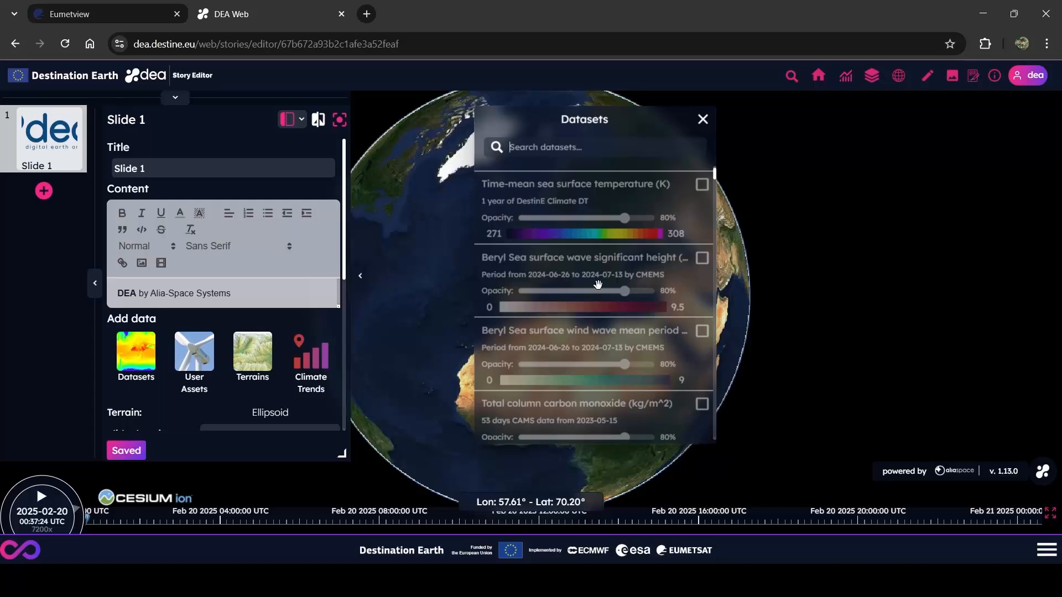
{"action": "scroll", "coordinate": [653, 301], "scroll_direction": "down", "scroll_amount": 2}
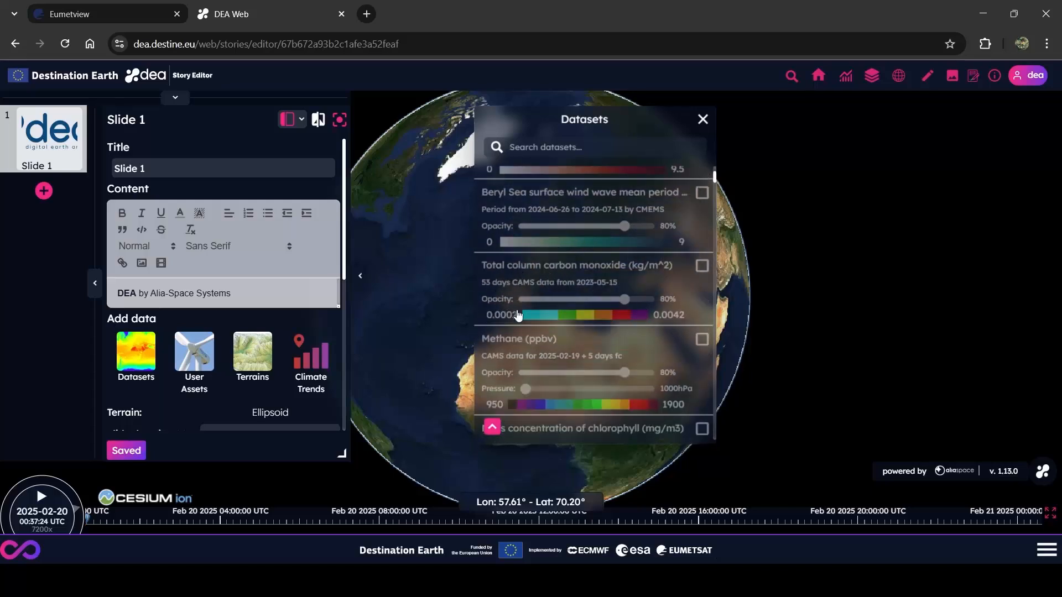
{"action": "scroll", "coordinate": [533, 290], "scroll_direction": "down", "scroll_amount": 3}
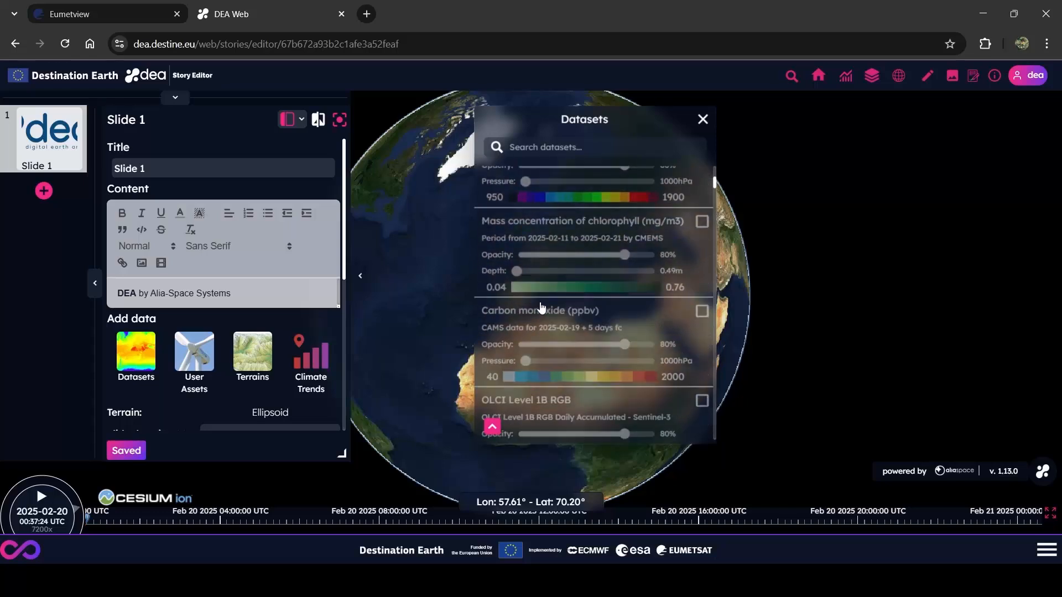
{"action": "scroll", "coordinate": [551, 313], "scroll_direction": "down", "scroll_amount": 3}
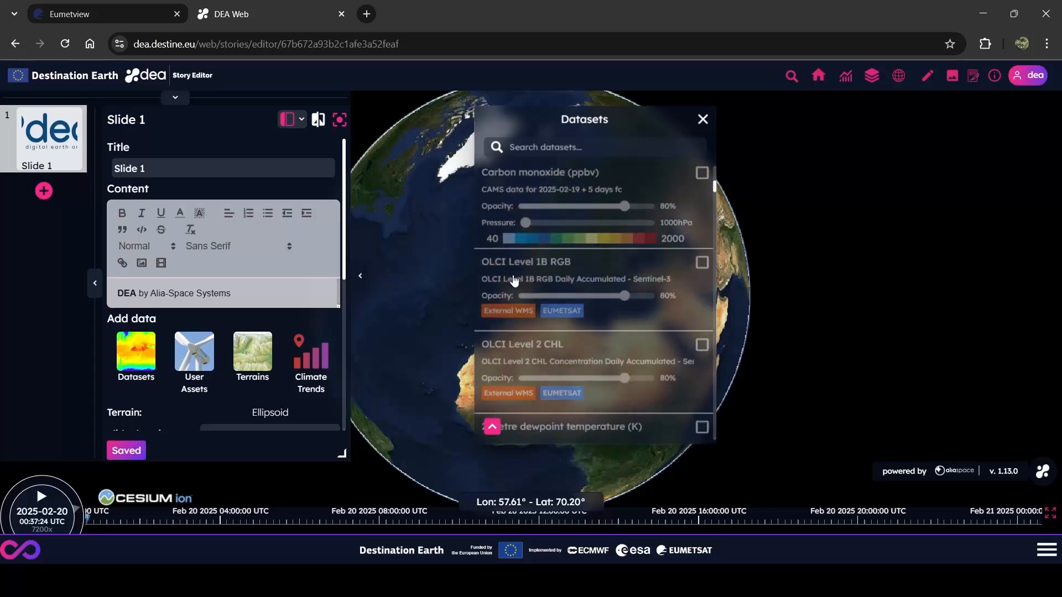
{"action": "scroll", "coordinate": [622, 280], "scroll_direction": "down", "scroll_amount": 2}
{"action": "scroll", "coordinate": [627, 278], "scroll_direction": "down", "scroll_amount": 4}
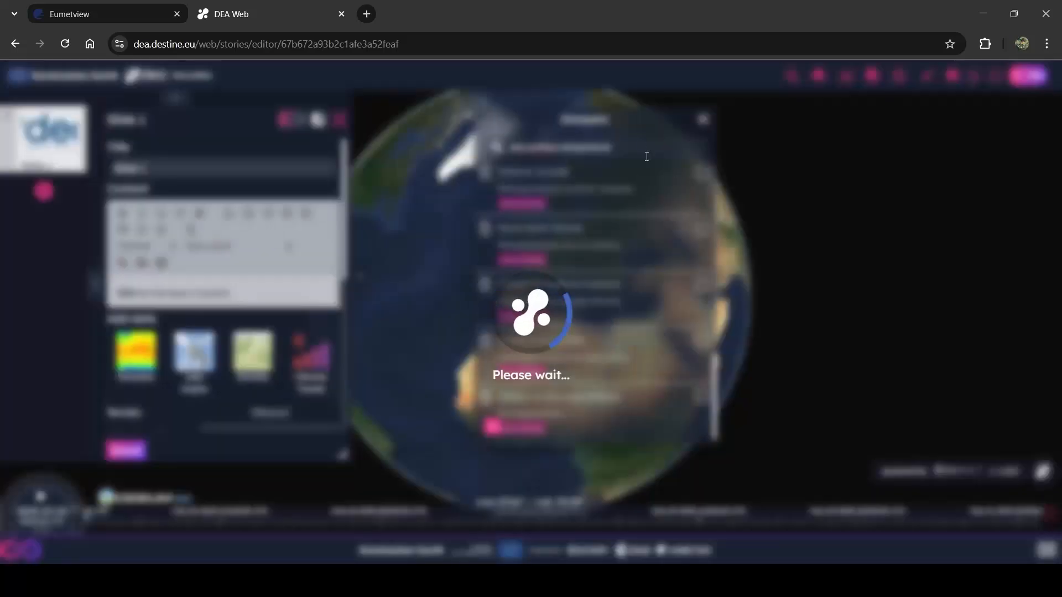
Search the datasets for "sea surface temperature" and add Time-mean sea surface temperature (K) and ERA5 Sea surface temperature (K) to Slide 1.
{"action": "scroll", "coordinate": [617, 238], "scroll_direction": "up", "scroll_amount": 8}
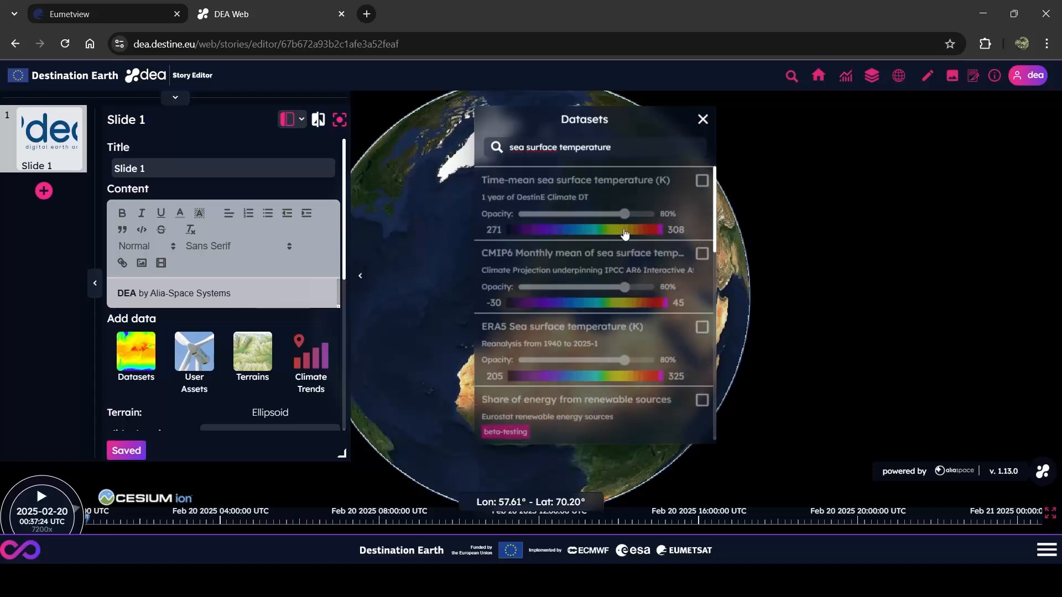
{"action": "left_click", "coordinate": [703, 184]}
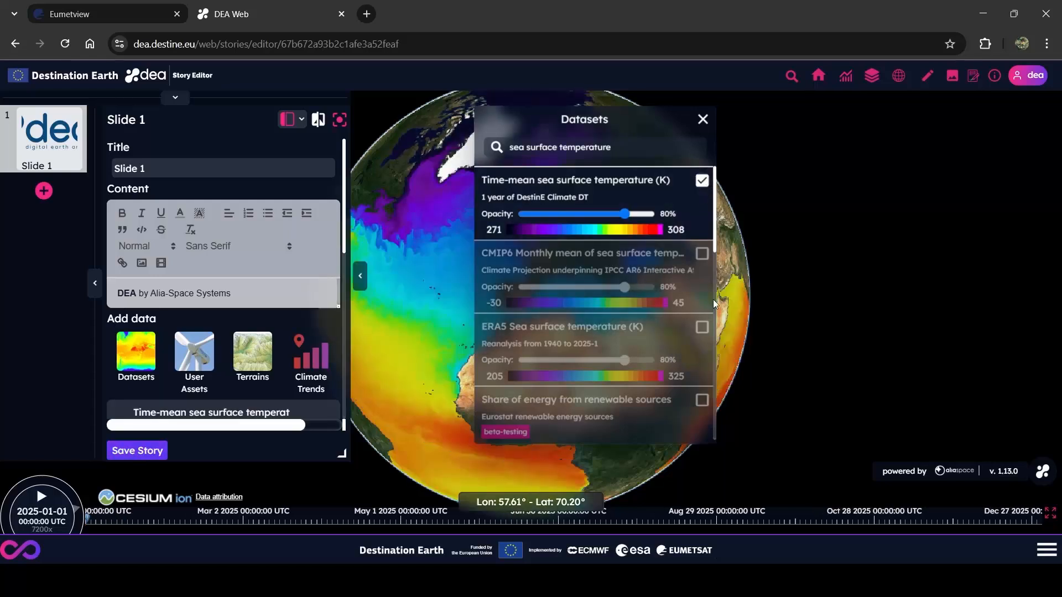
{"action": "left_click_drag", "start_coordinate": [668, 119], "coordinate": [946, 140]}
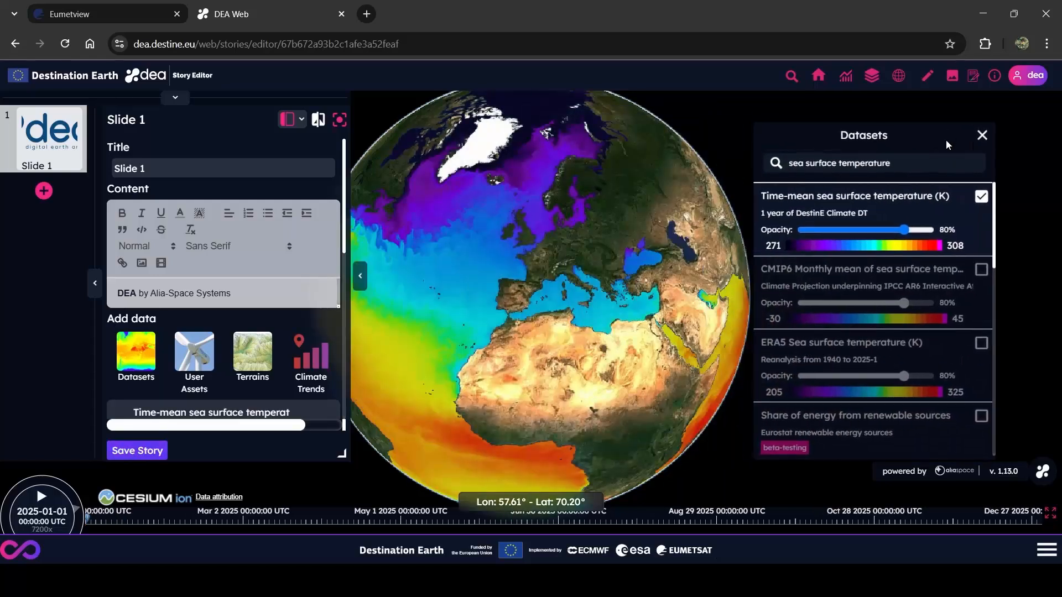
{"action": "left_click", "coordinate": [982, 343]}
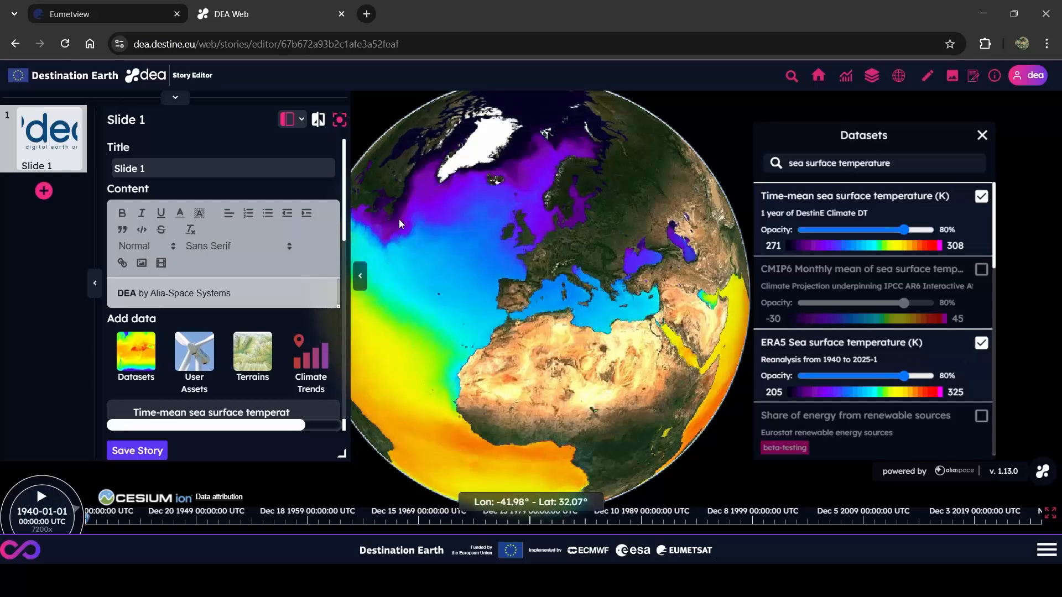
Compare the two layers in split view over the Mediterranean with the divider west of Italy, and capture the view for Slide 1.
{"action": "scroll", "coordinate": [607, 333], "scroll_direction": "up", "scroll_amount": 3}
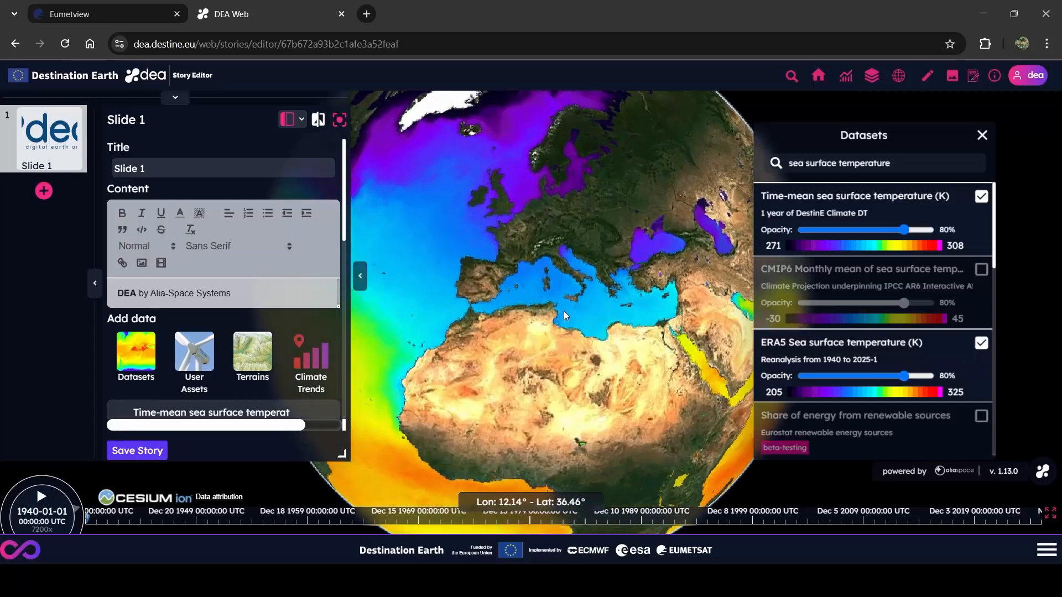
{"action": "scroll", "coordinate": [564, 314], "scroll_direction": "up", "scroll_amount": 3}
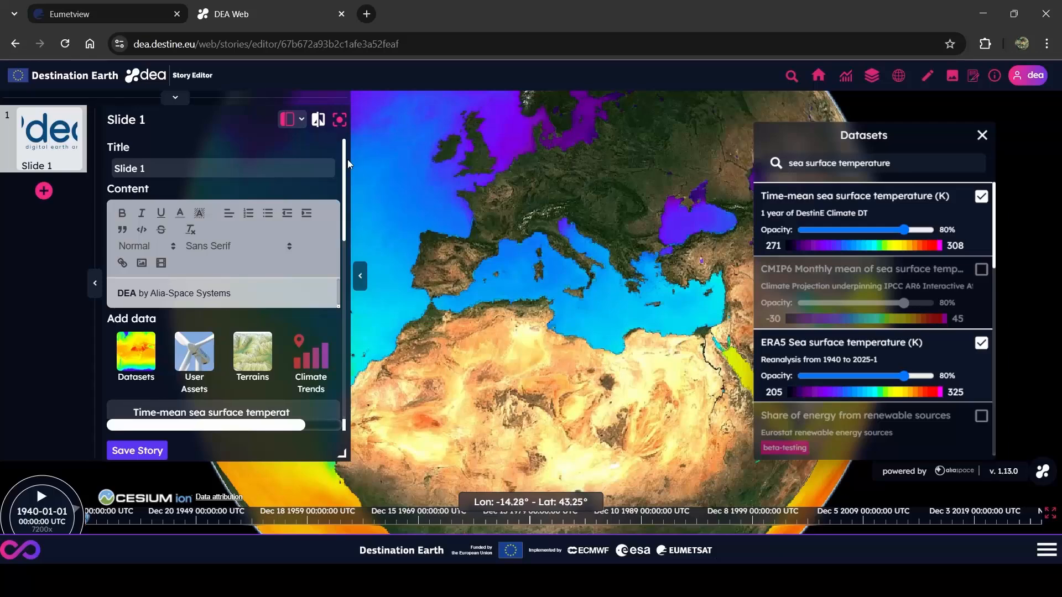
{"action": "left_click", "coordinate": [318, 120]}
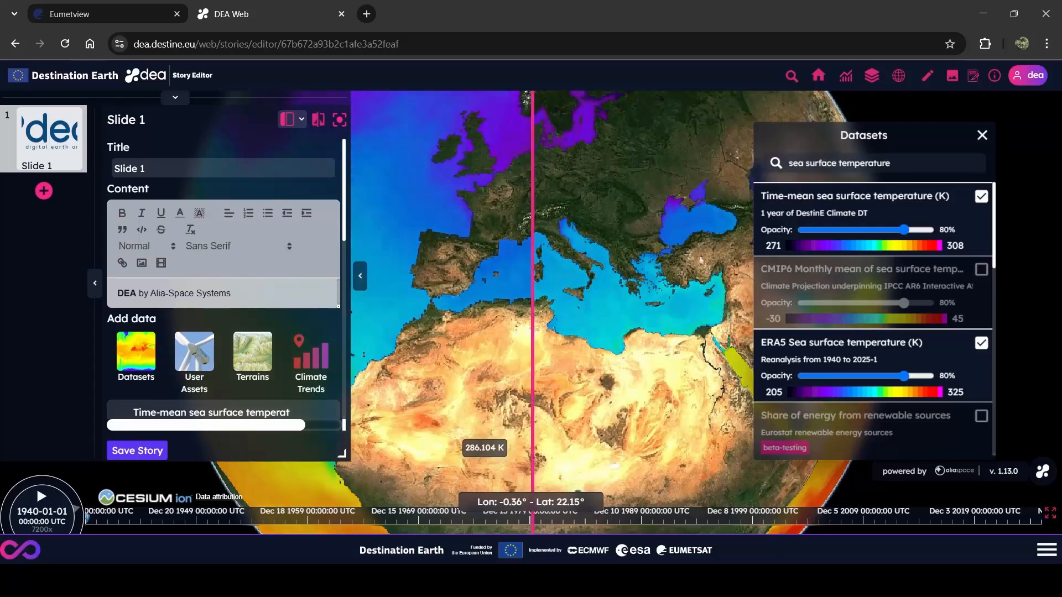
{"action": "scroll", "coordinate": [609, 397], "scroll_direction": "up", "scroll_amount": 5}
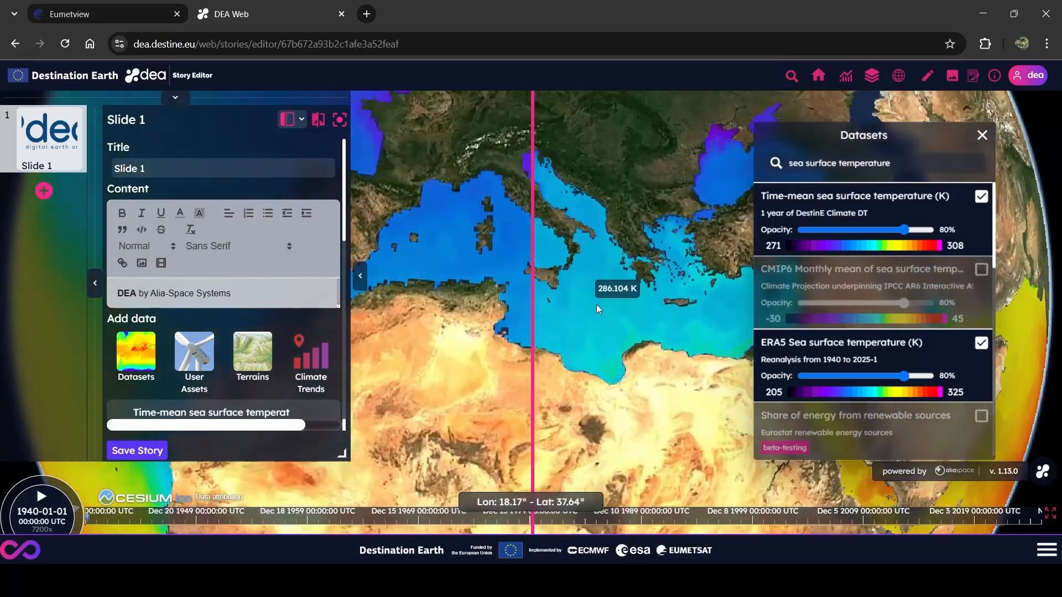
{"action": "left_click_drag", "start_coordinate": [596, 304], "coordinate": [600, 354]}
{"action": "left_click_drag", "start_coordinate": [533, 360], "coordinate": [501, 374]}
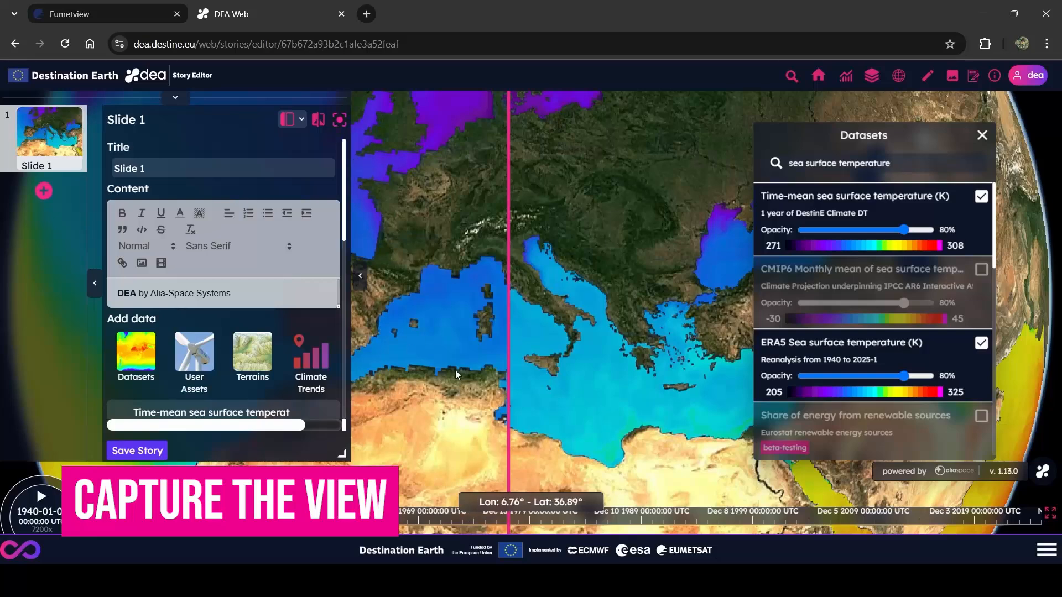
Set the date range of Slide 1 to run from 2025-01-01 to 2025-01-26.
{"action": "scroll", "coordinate": [231, 334], "scroll_direction": "down", "scroll_amount": 3}
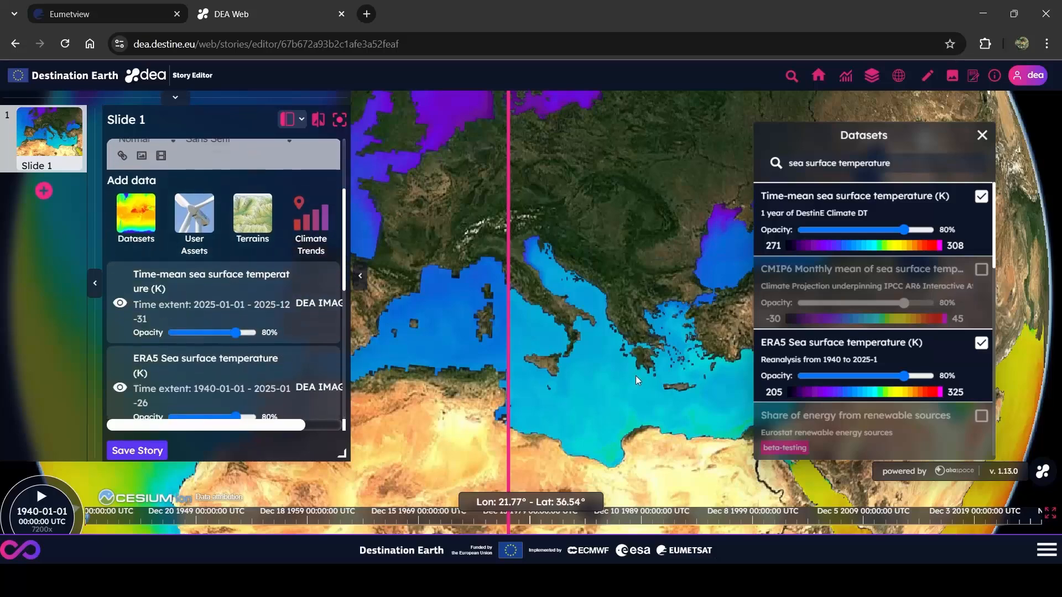
{"action": "scroll", "coordinate": [635, 377], "scroll_direction": "down", "scroll_amount": 3}
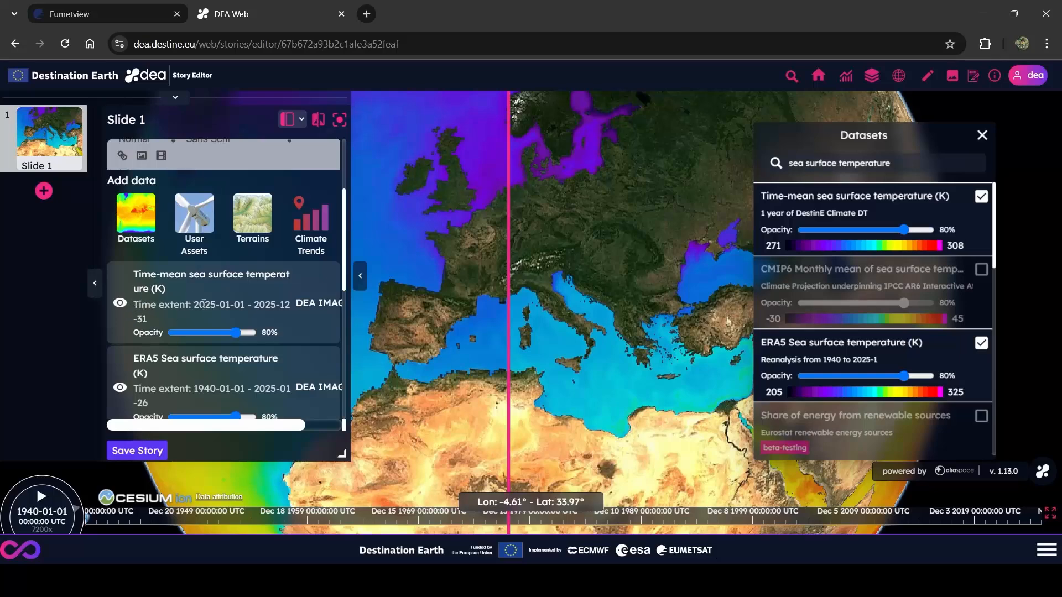
{"action": "scroll", "coordinate": [200, 370], "scroll_direction": "down", "scroll_amount": 4}
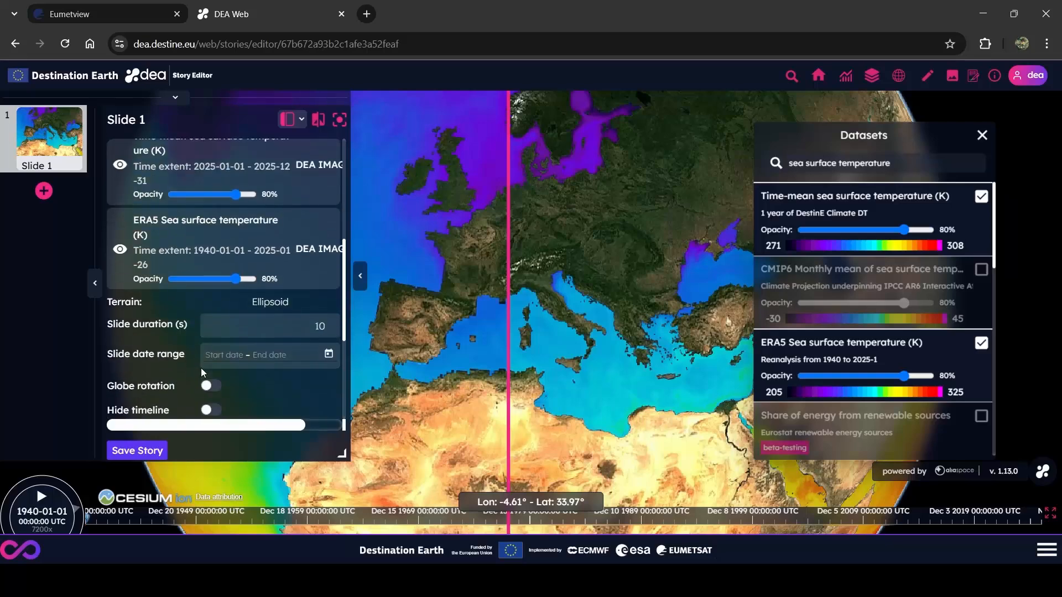
{"action": "left_click", "coordinate": [328, 286]}
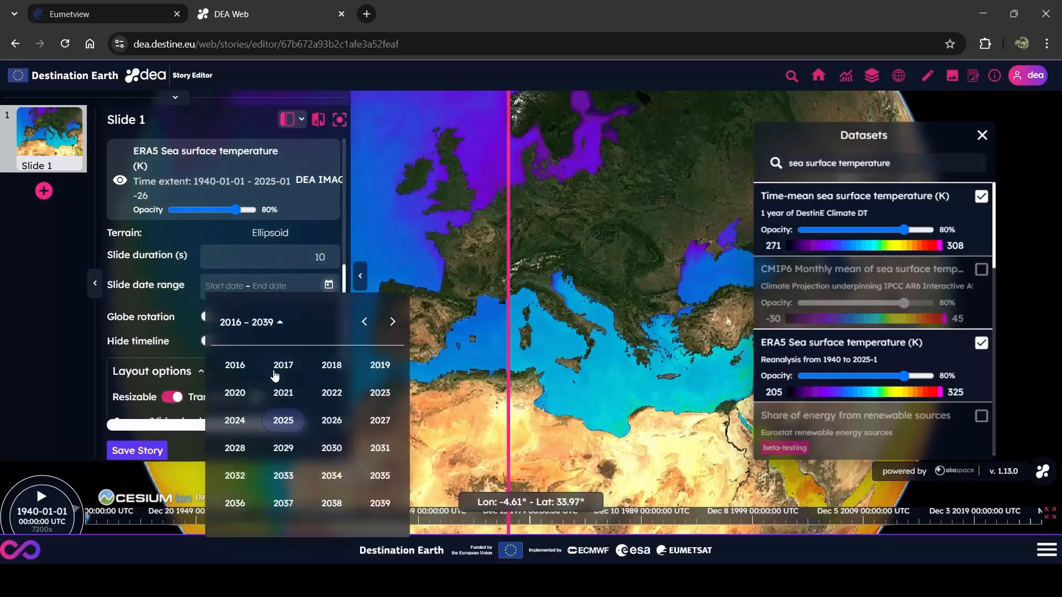
{"action": "left_click", "coordinate": [283, 422]}
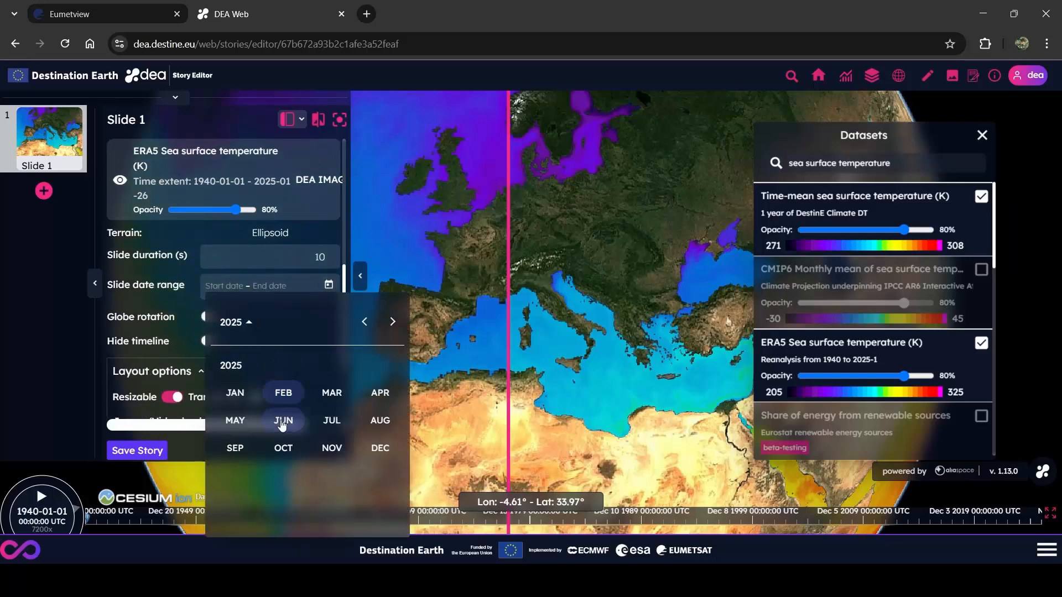
{"action": "left_click", "coordinate": [239, 396]}
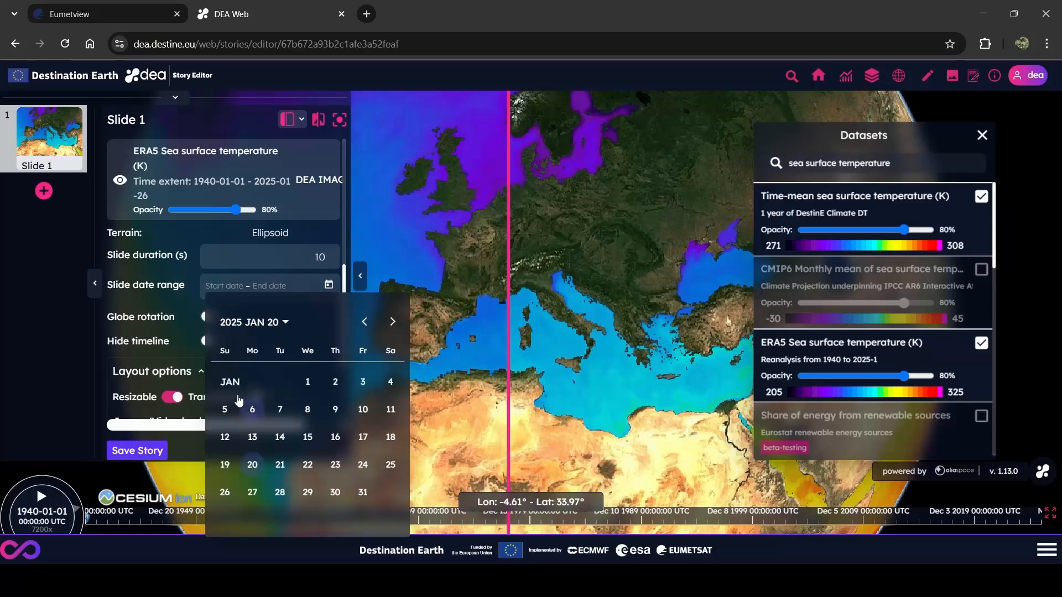
{"action": "left_click", "coordinate": [308, 382]}
{"action": "left_click", "coordinate": [285, 422]}
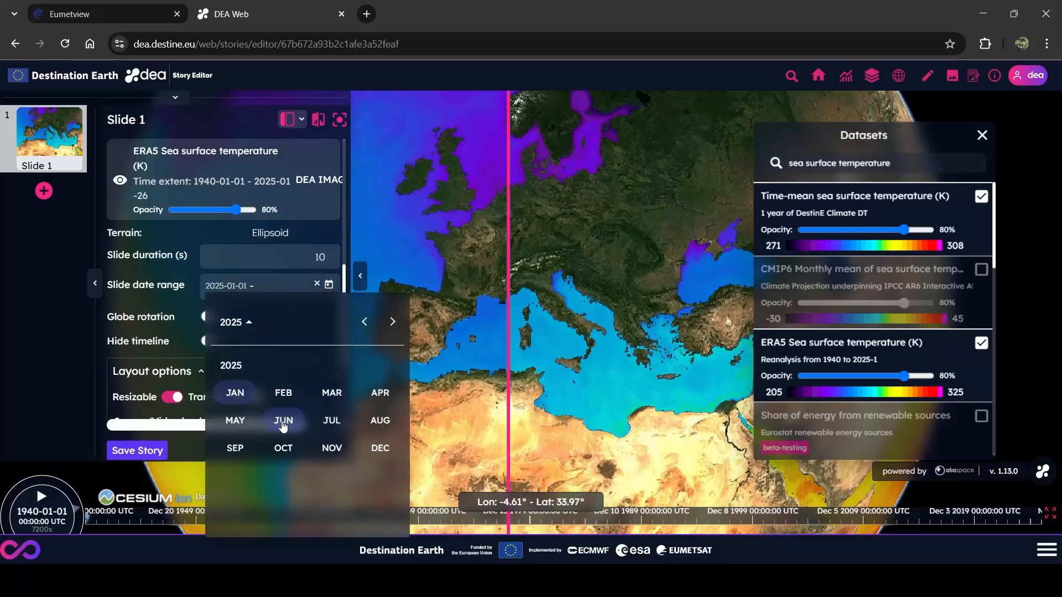
{"action": "left_click", "coordinate": [234, 398]}
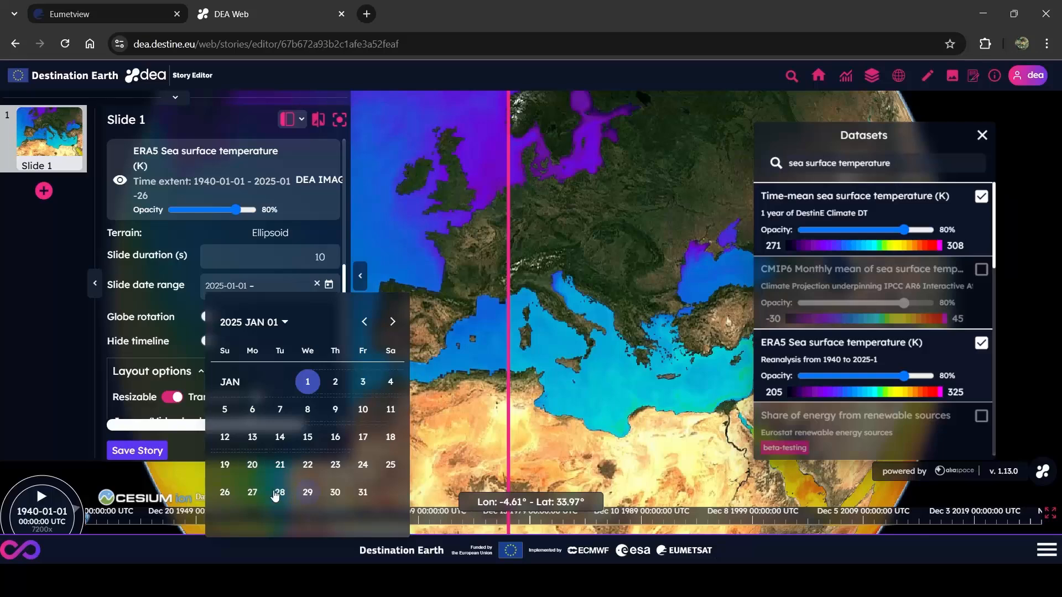
{"action": "left_click", "coordinate": [224, 492]}
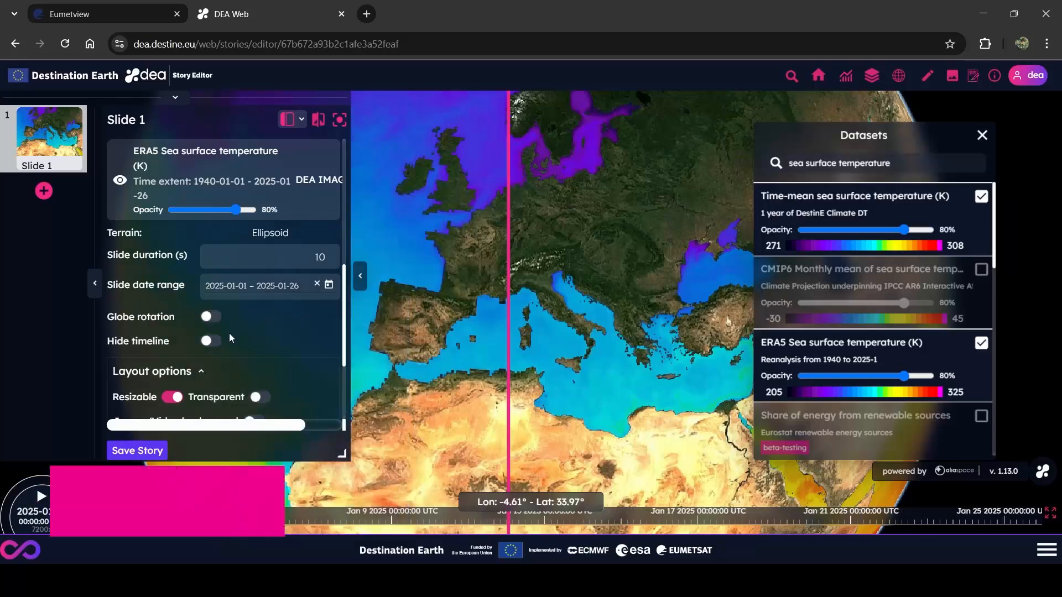
Enable globe rotation for Slide 1 and autoplay for its timeline animation.
{"action": "scroll", "coordinate": [221, 298], "scroll_direction": "down", "scroll_amount": 1}
{"action": "left_click", "coordinate": [215, 251]}
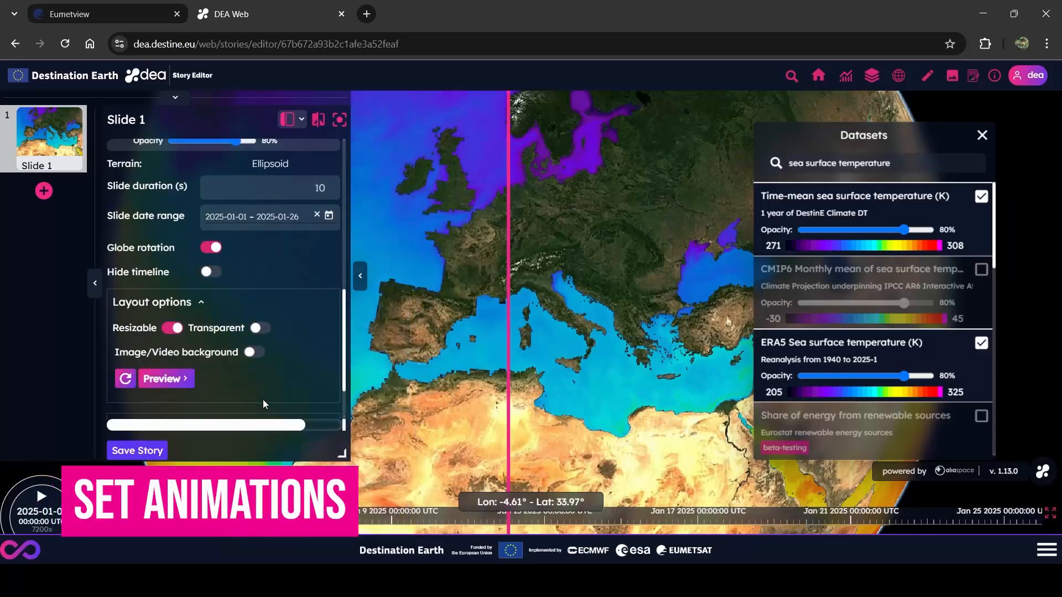
{"action": "scroll", "coordinate": [230, 324], "scroll_direction": "down", "scroll_amount": 1}
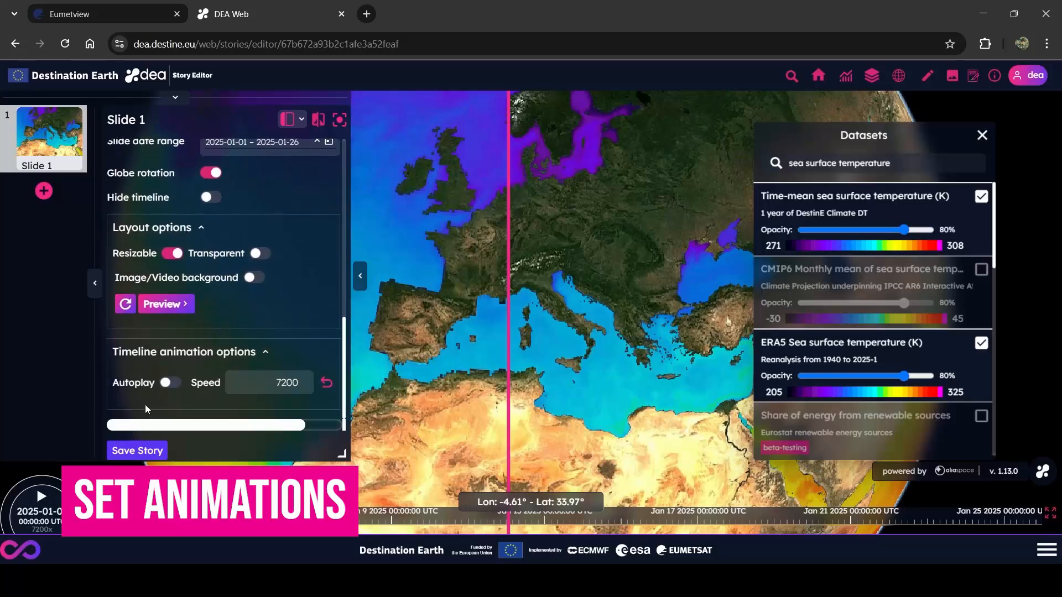
{"action": "left_click", "coordinate": [170, 383]}
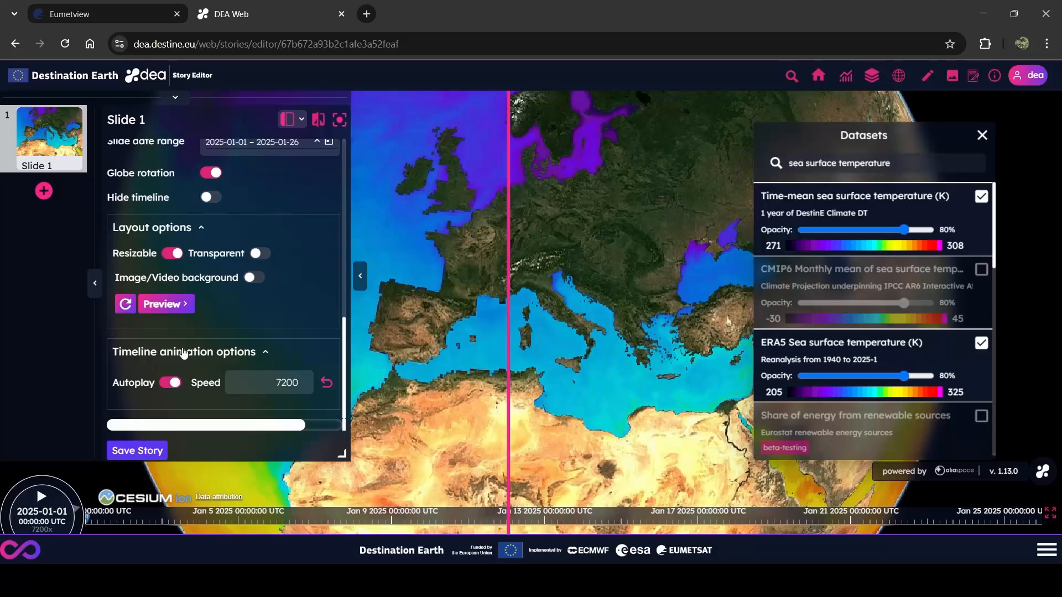
Replace the slide's title with "Mediterranean Tropical-Like Cyclones and Rising Sea Surface Temperature".
{"action": "scroll", "coordinate": [194, 325], "scroll_direction": "up", "scroll_amount": 5}
{"action": "scroll", "coordinate": [195, 326], "scroll_direction": "up", "scroll_amount": 2}
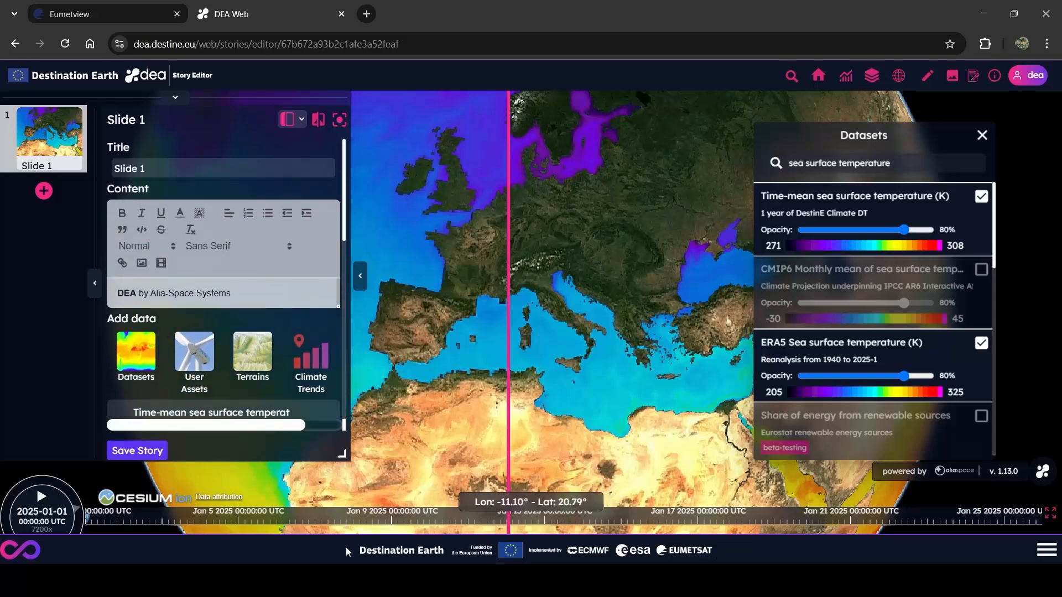
{"action": "triple_click", "coordinate": [117, 165]}
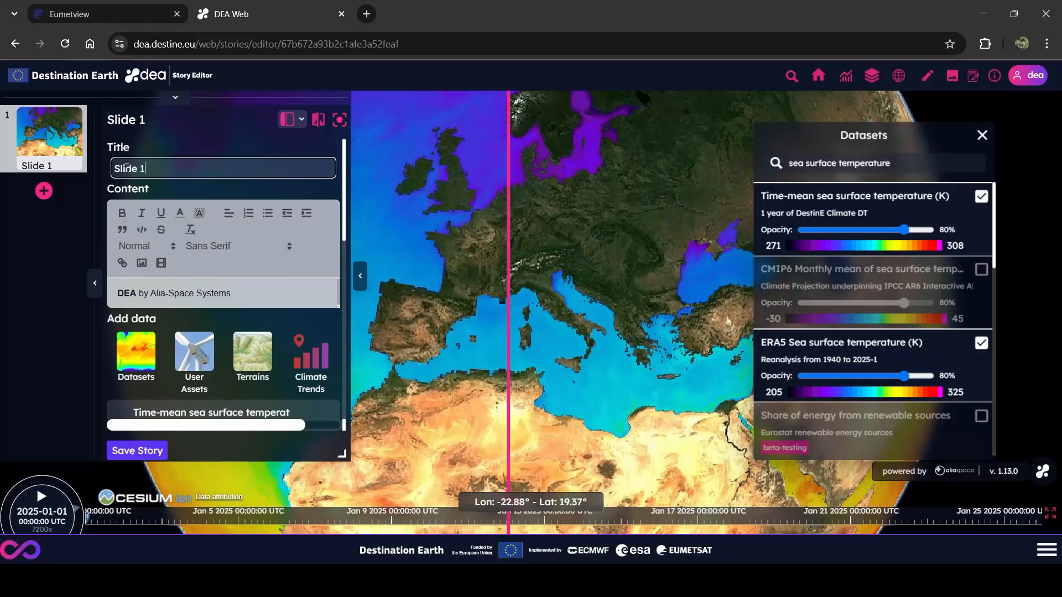
{"action": "type", "text": "Mediterranean Cyclones and Rising Sea Surface Temperature"}
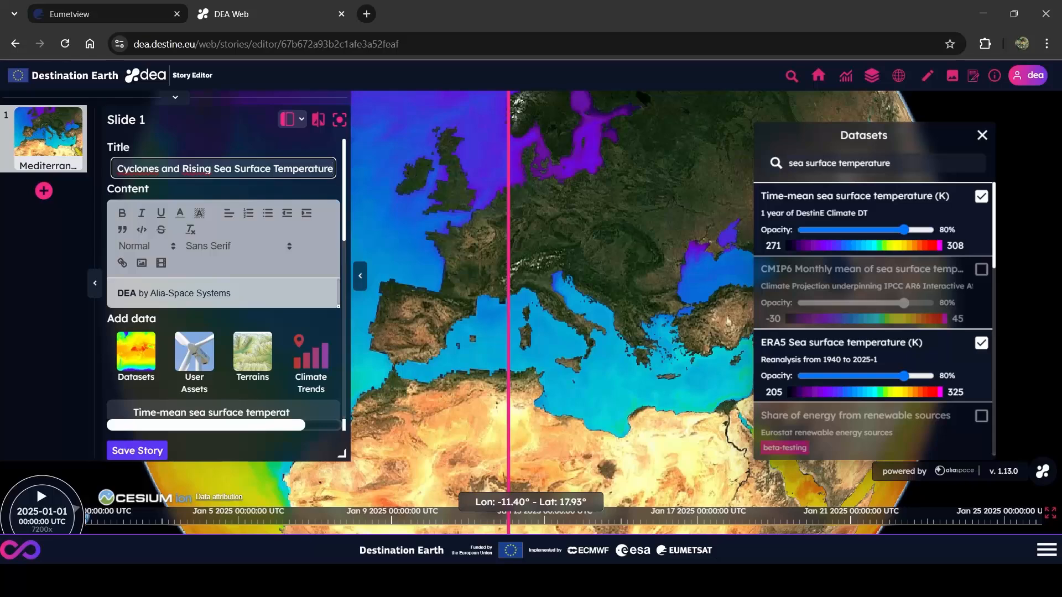
Replace the placeholder content of Slide 1 with the copied paragraph beginning "The long-term Sea Surface Temperature (SST) increase associated with climate change".
{"action": "key", "text": "alt+Tab"}
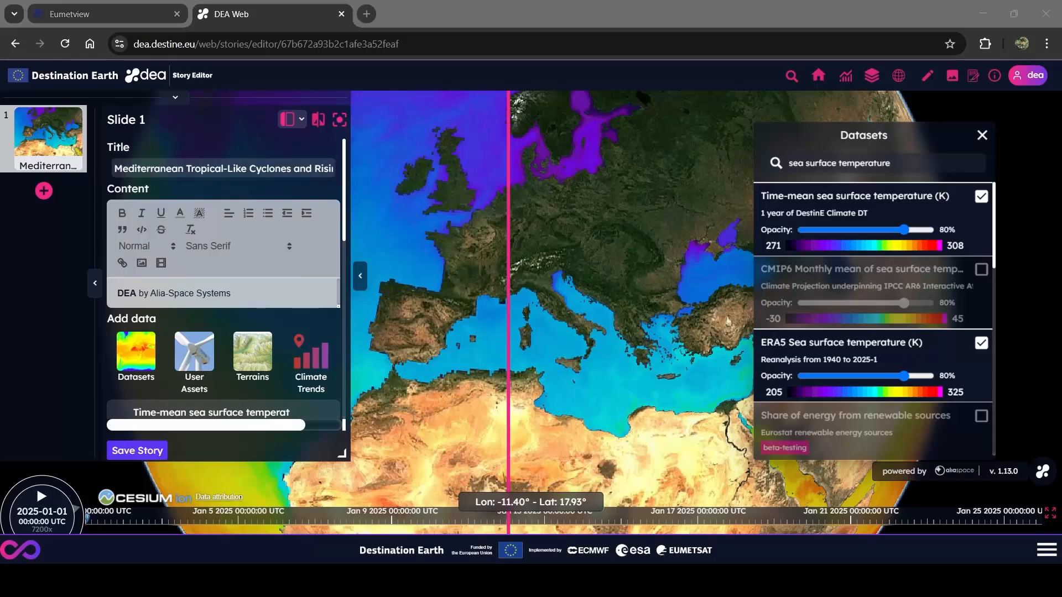
{"action": "triple_click", "coordinate": [140, 294]}
{"action": "key", "text": "ctrl+v"}
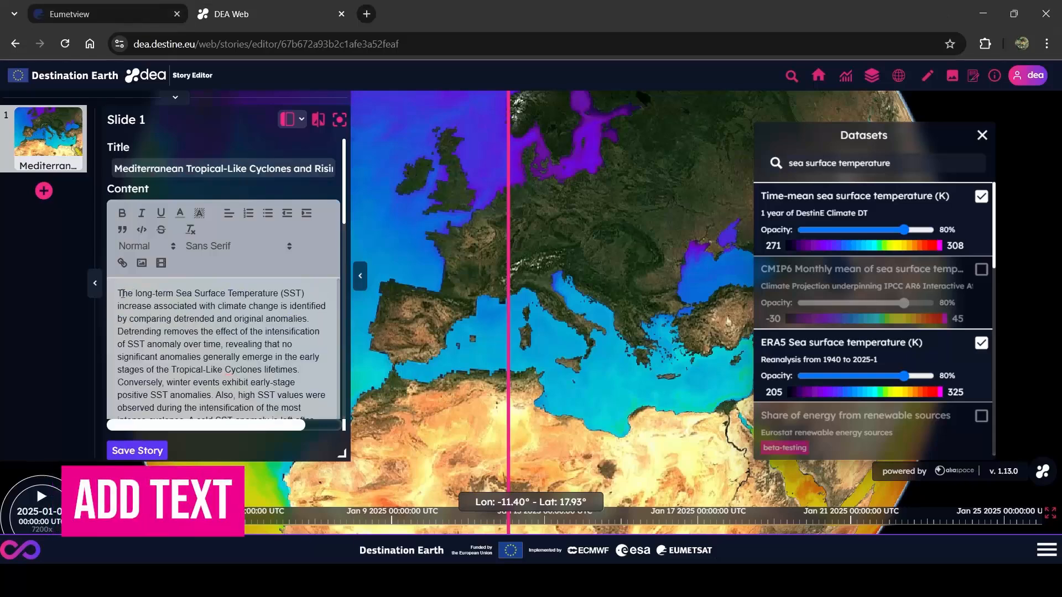
Format the whole content paragraph with text size 1.25 and justified alignment.
{"action": "left_click_drag", "start_coordinate": [117, 293], "coordinate": [337, 386]}
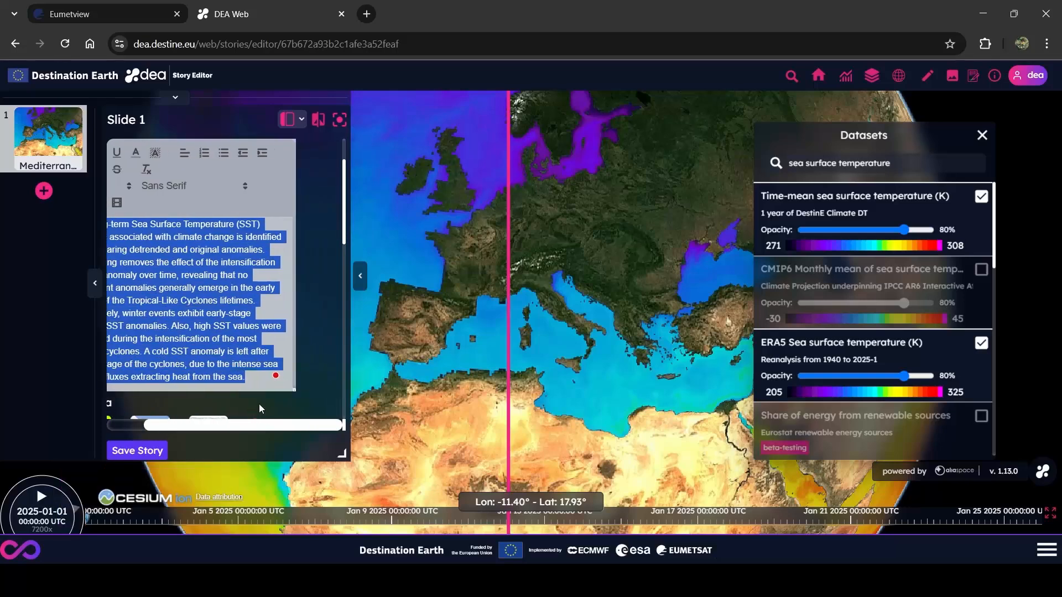
{"action": "left_click_drag", "start_coordinate": [246, 425], "coordinate": [209, 425]}
{"action": "left_click", "coordinate": [145, 186]}
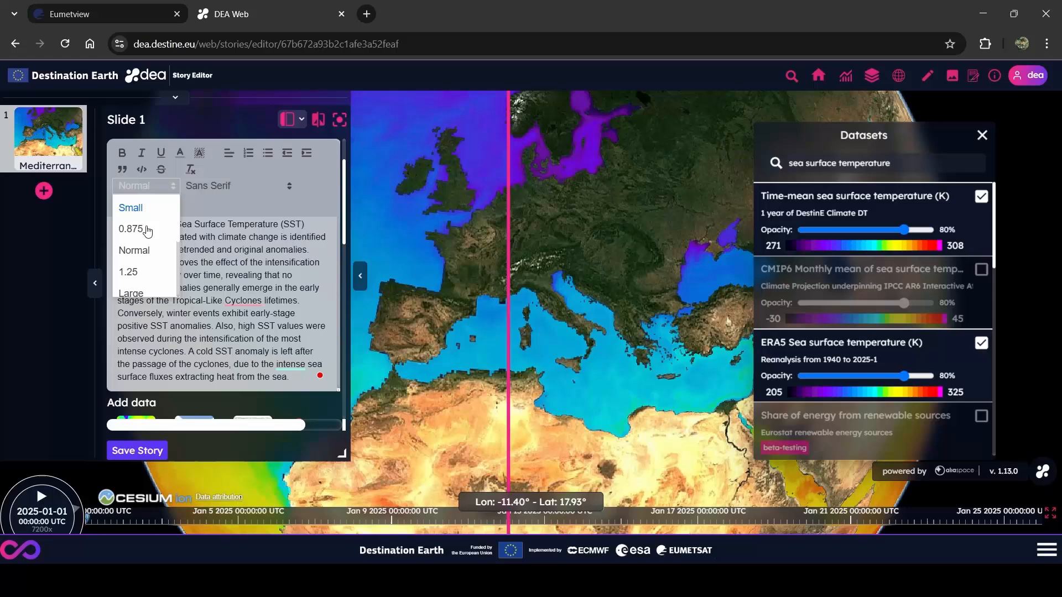
{"action": "left_click", "coordinate": [141, 271]}
{"action": "left_click", "coordinate": [229, 153]}
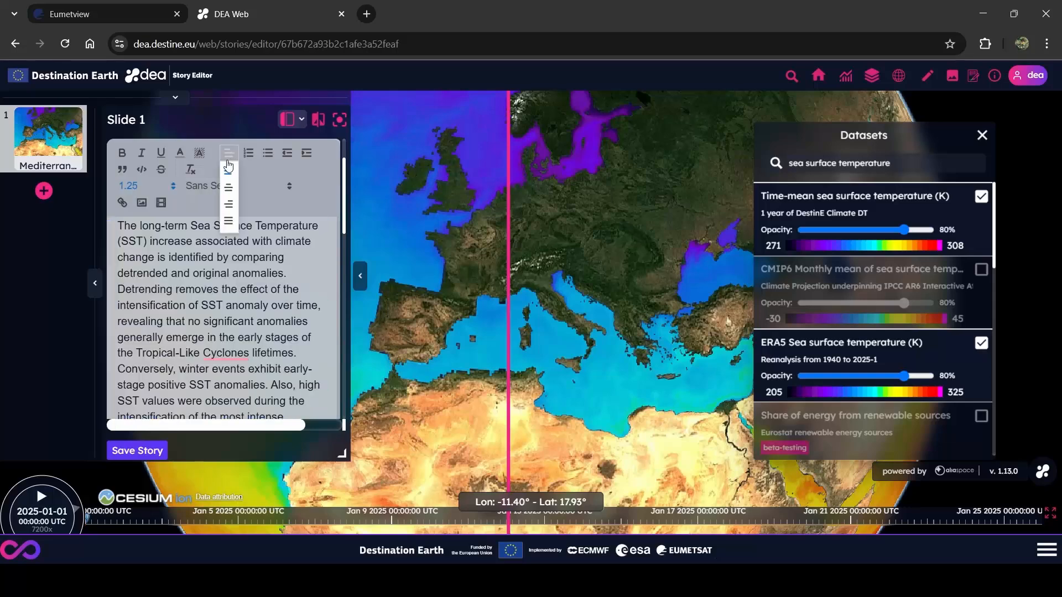
{"action": "left_click", "coordinate": [229, 221]}
Colour the paragraph's last sentence, starting "A cold SST anomaly is left", light blue and save the story.
{"action": "scroll", "coordinate": [204, 306], "scroll_direction": "down", "scroll_amount": 3}
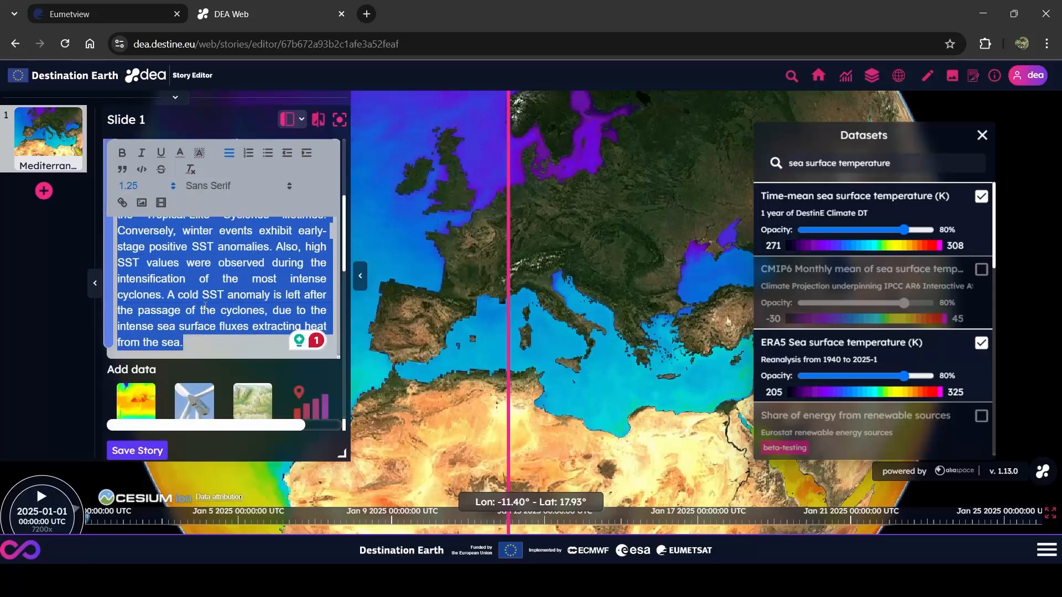
{"action": "left_click", "coordinate": [169, 294]}
{"action": "key", "text": "ctrl+shift+End"}
{"action": "left_click", "coordinate": [181, 153]}
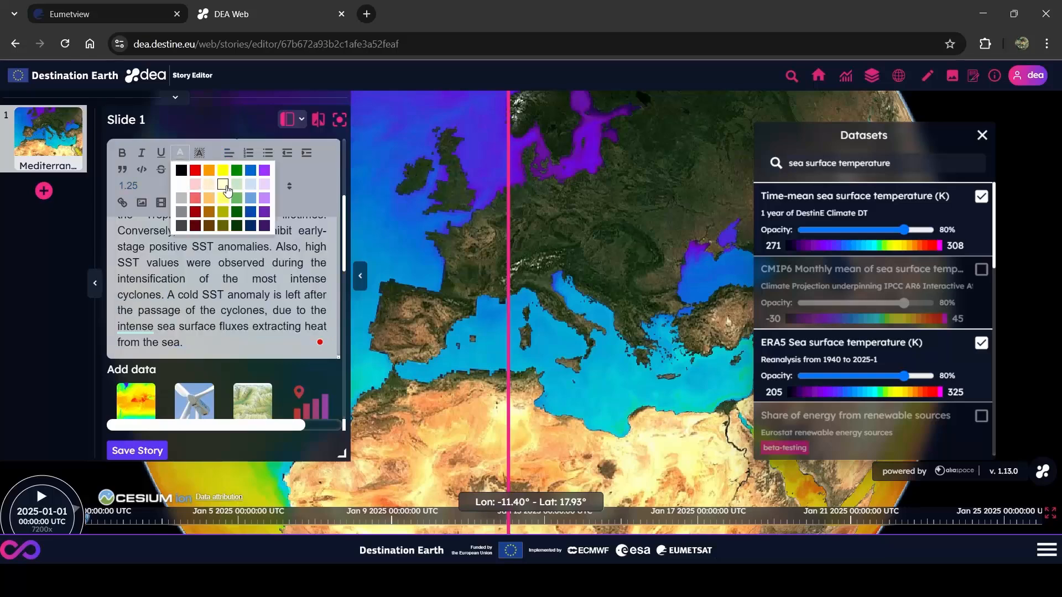
{"action": "left_click", "coordinate": [251, 198]}
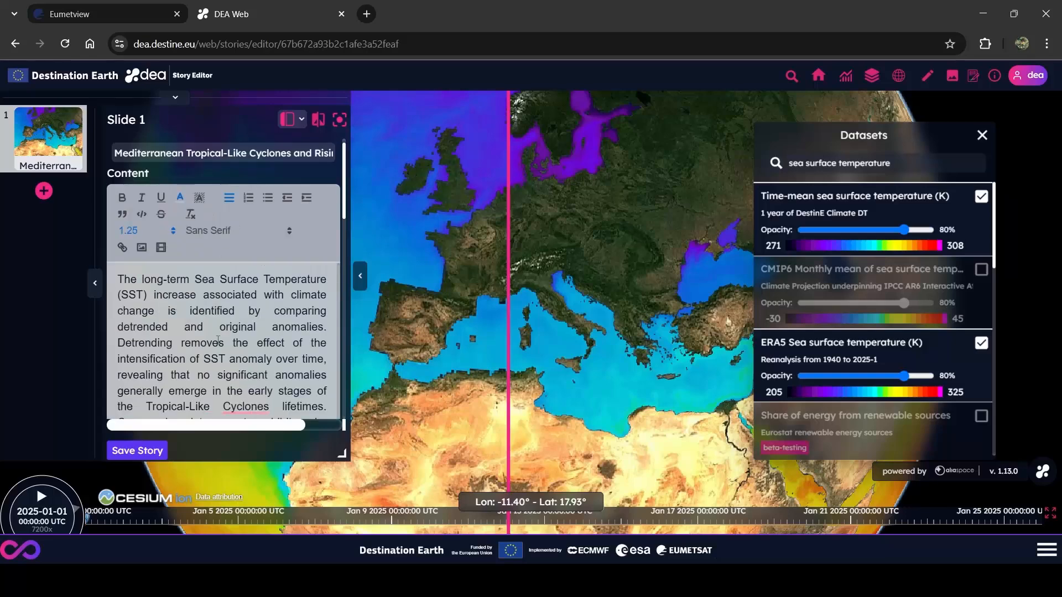
{"action": "scroll", "coordinate": [218, 339], "scroll_direction": "down", "scroll_amount": 5}
{"action": "left_click", "coordinate": [225, 397]}
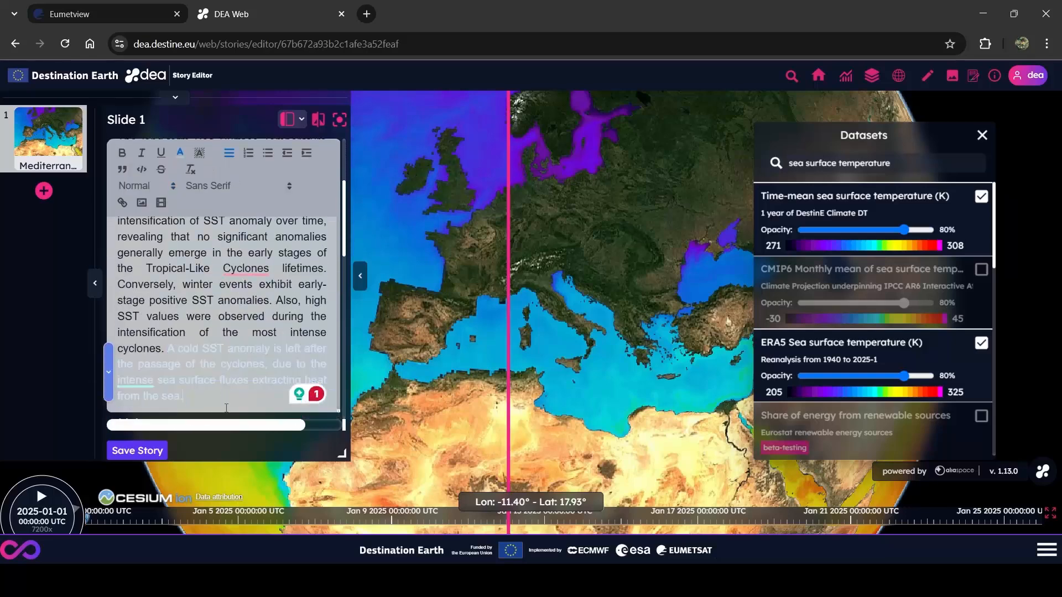
{"action": "scroll", "coordinate": [177, 331], "scroll_direction": "up", "scroll_amount": 4}
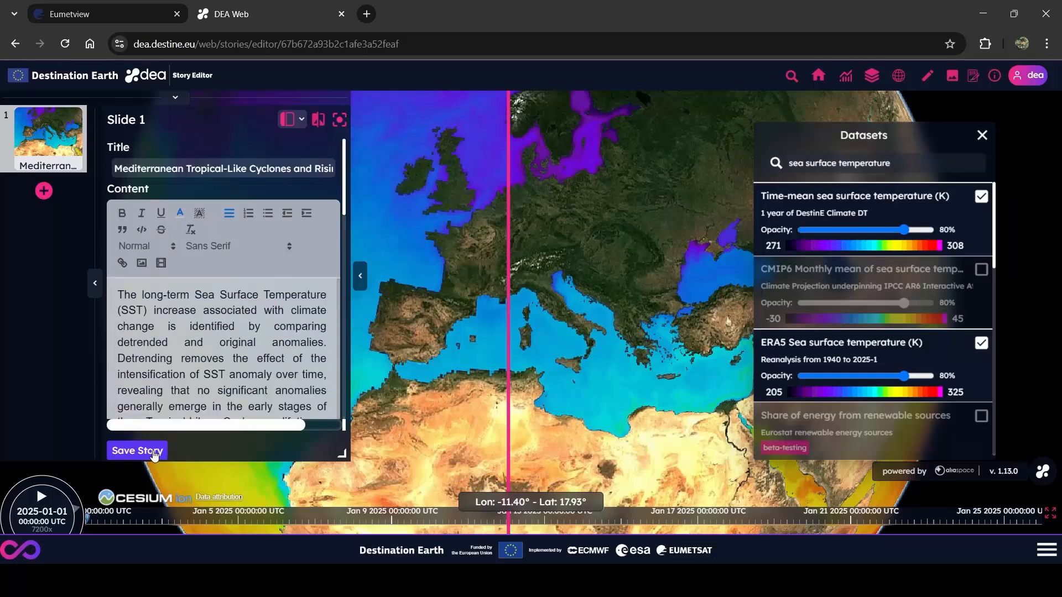
{"action": "left_click", "coordinate": [157, 452]}
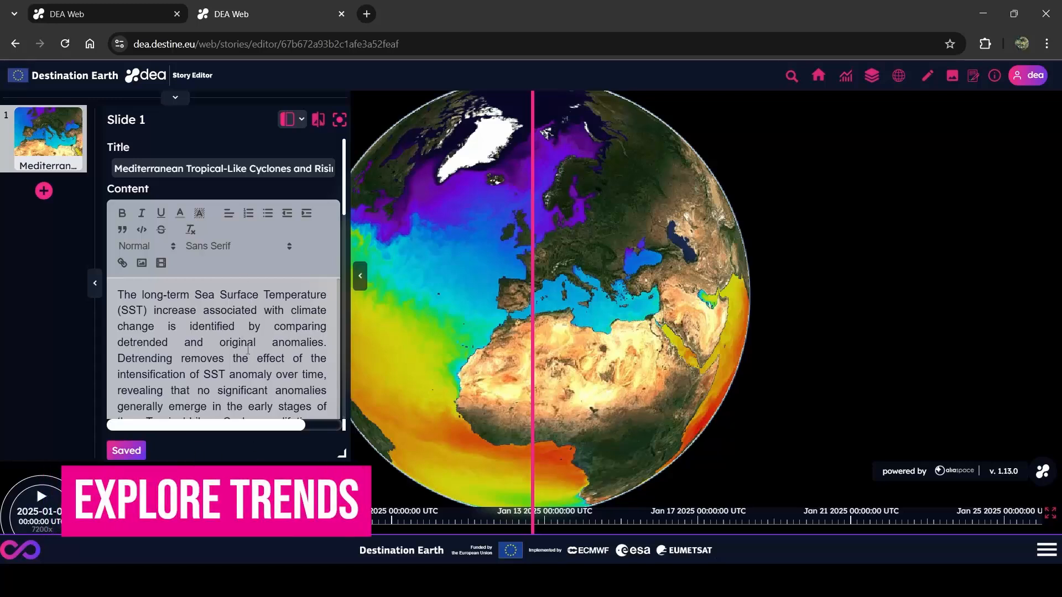
Bring up the Climate Trends chart options for the Global place by selecting the globe over the North Atlantic, and dismiss the point's value popup.
{"action": "scroll", "coordinate": [240, 347], "scroll_direction": "down", "scroll_amount": 5}
{"action": "left_click", "coordinate": [311, 337]}
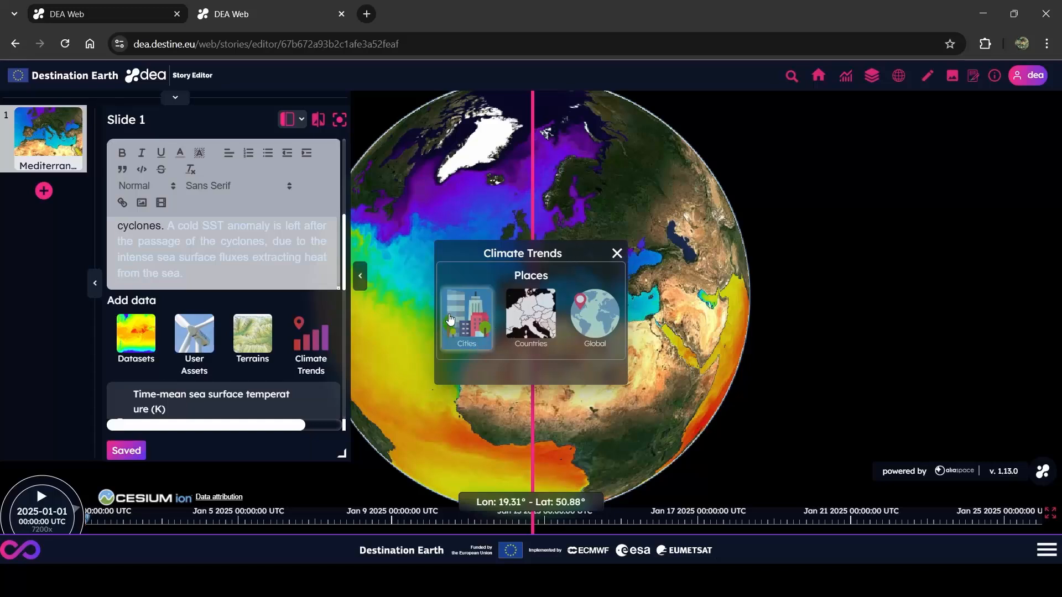
{"action": "left_click", "coordinate": [532, 314]}
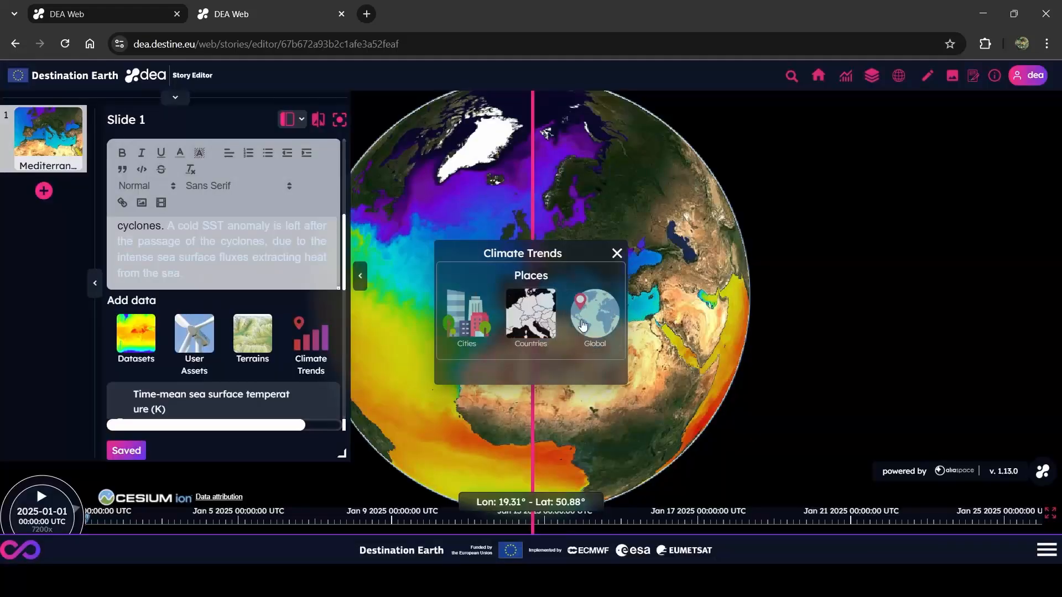
{"action": "left_click", "coordinate": [601, 322]}
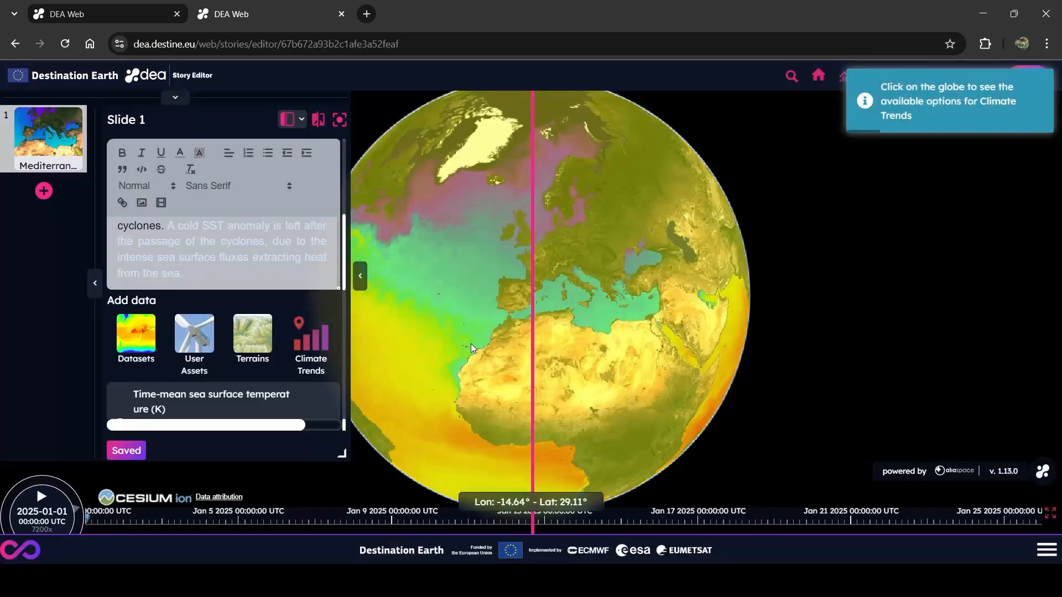
{"action": "left_click", "coordinate": [458, 267]}
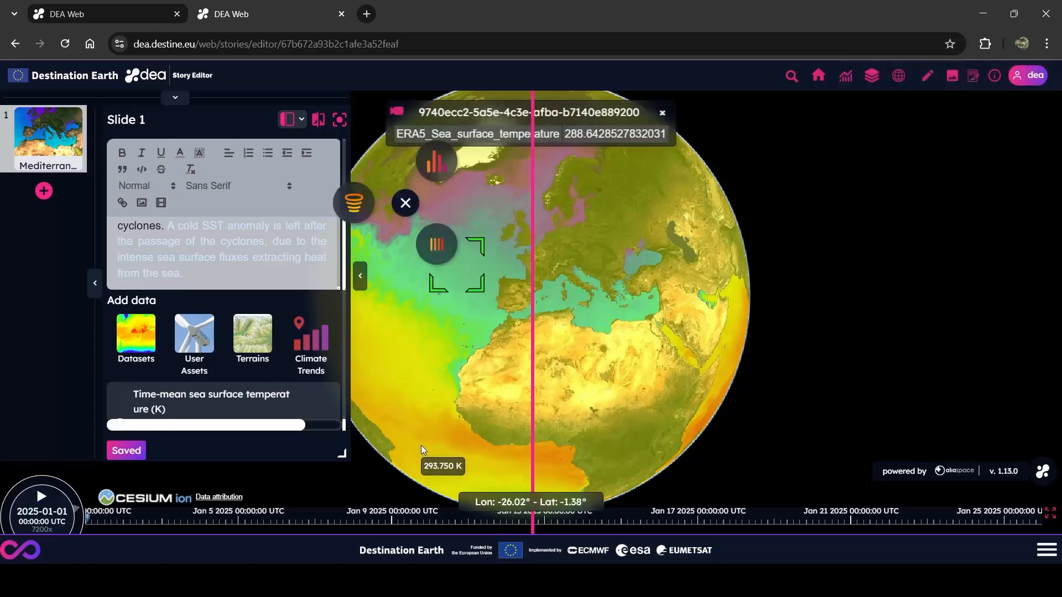
{"action": "left_click", "coordinate": [661, 115]}
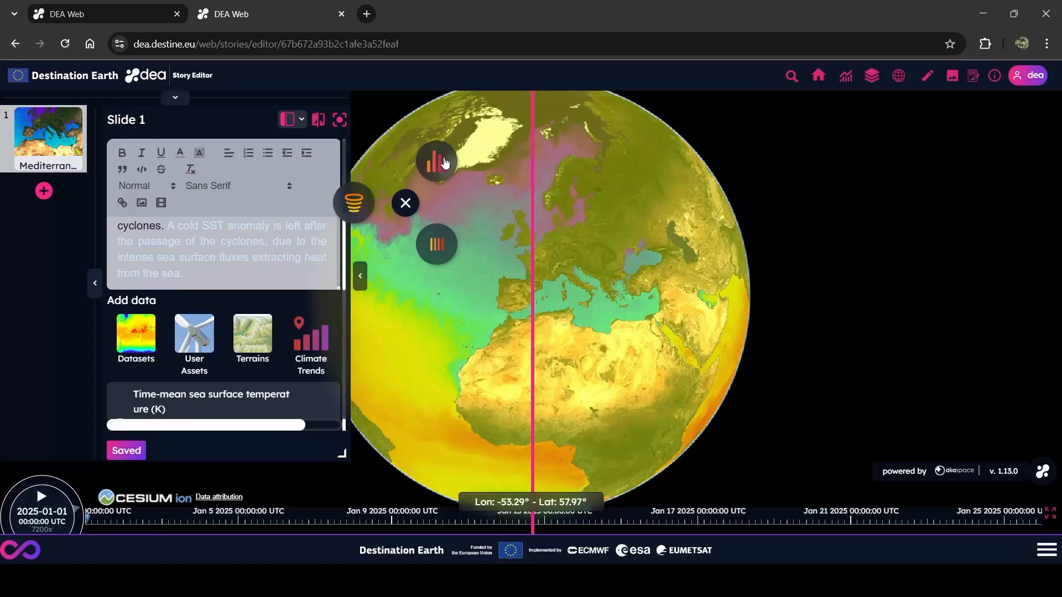
Examine the global spiral chart with the variable set to Sea surface temperature, and close Climate Trends.
{"action": "left_click", "coordinate": [356, 205]}
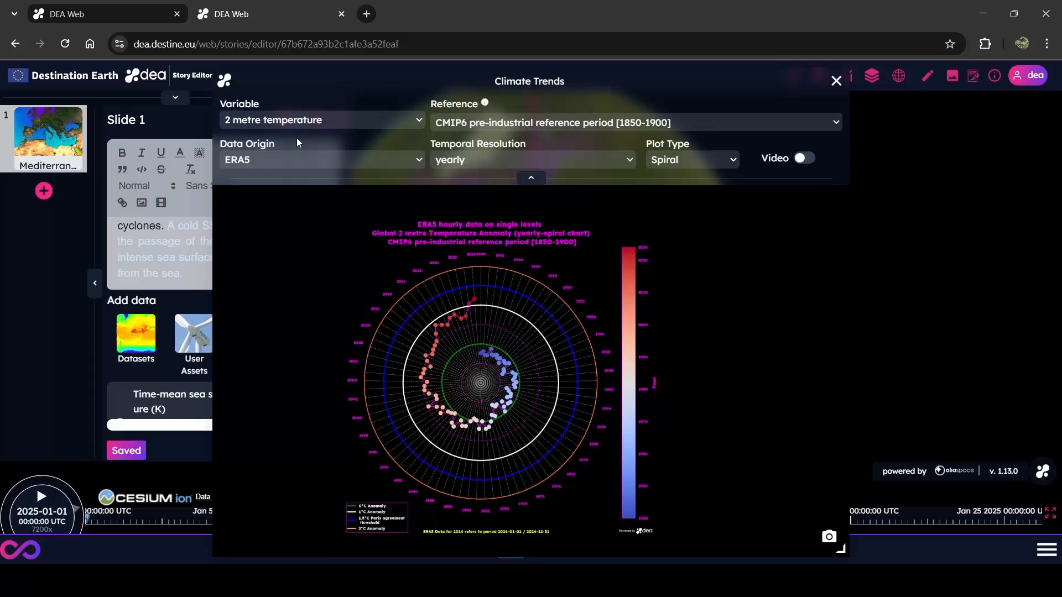
{"action": "left_click", "coordinate": [297, 138]}
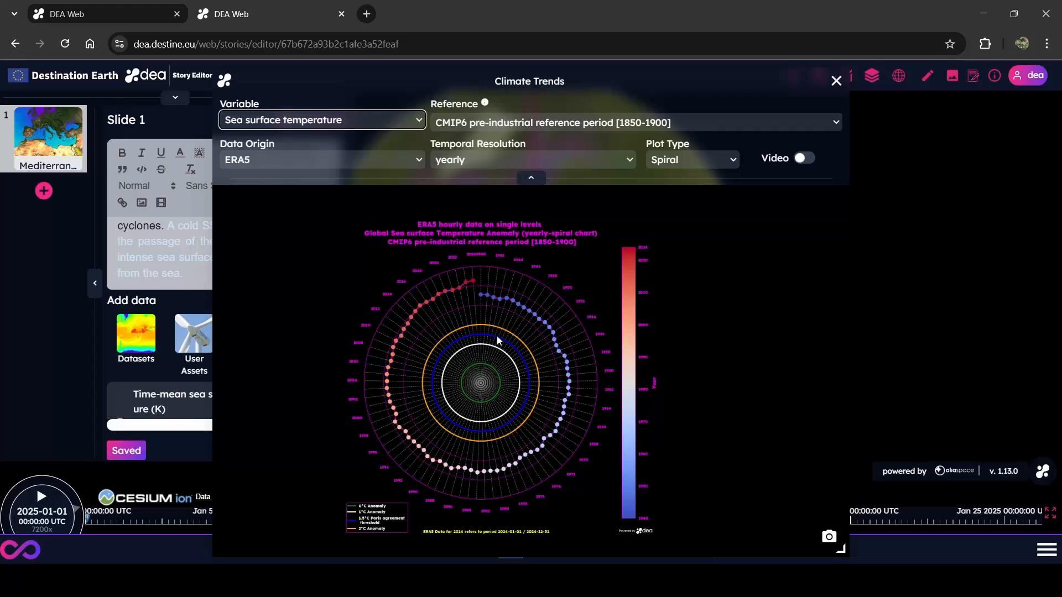
{"action": "left_click", "coordinate": [621, 563]}
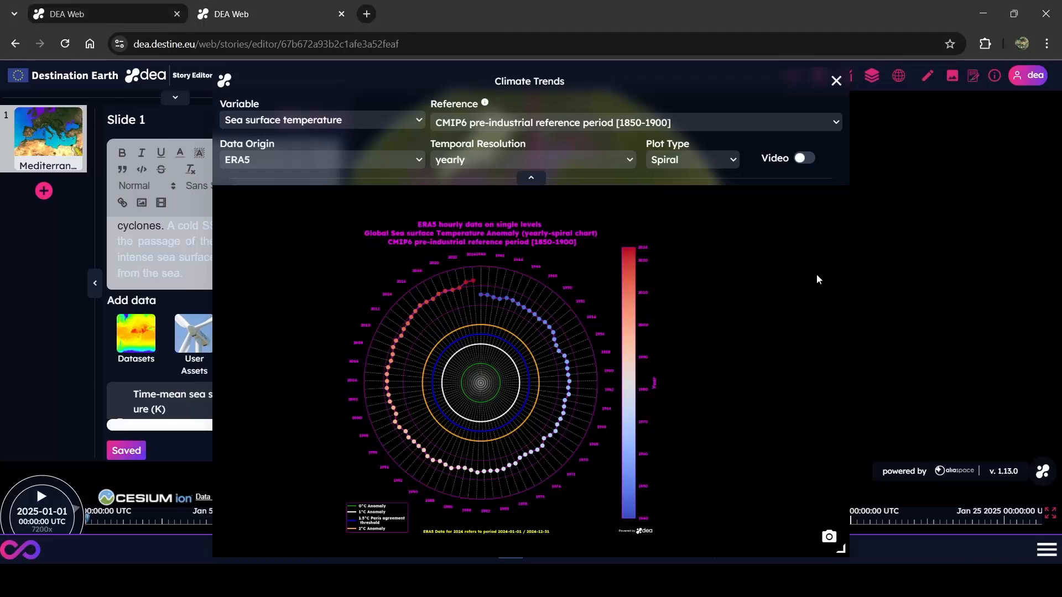
{"action": "left_click", "coordinate": [836, 81]}
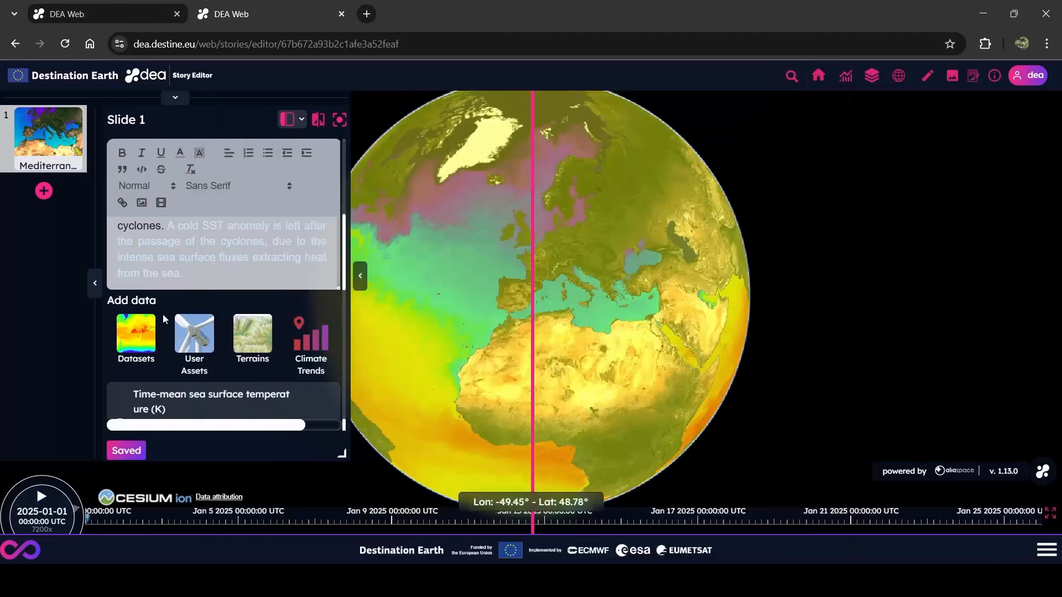
Insert the sea surface temperature spiral chart image below the content paragraph of slide 1 and save the story.
{"action": "key", "text": "Return"}
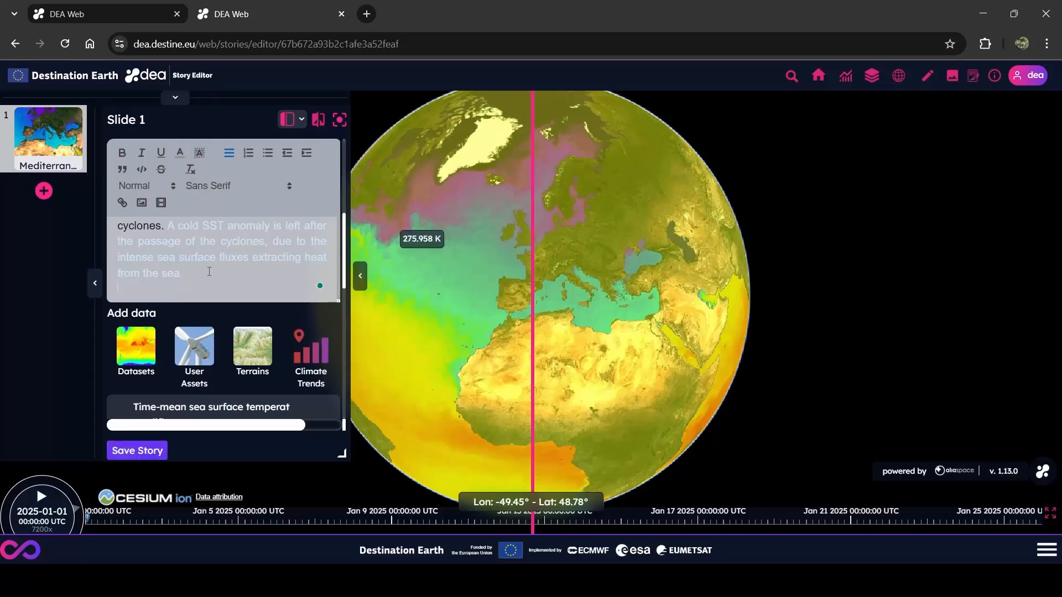
{"action": "left_click", "coordinate": [142, 204]}
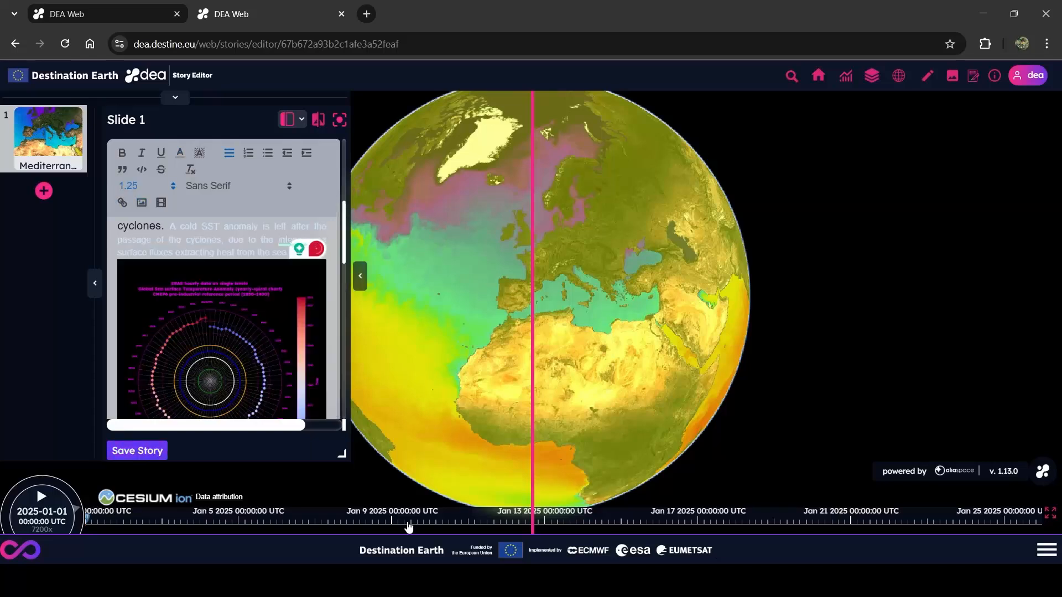
{"action": "left_click", "coordinate": [157, 452]}
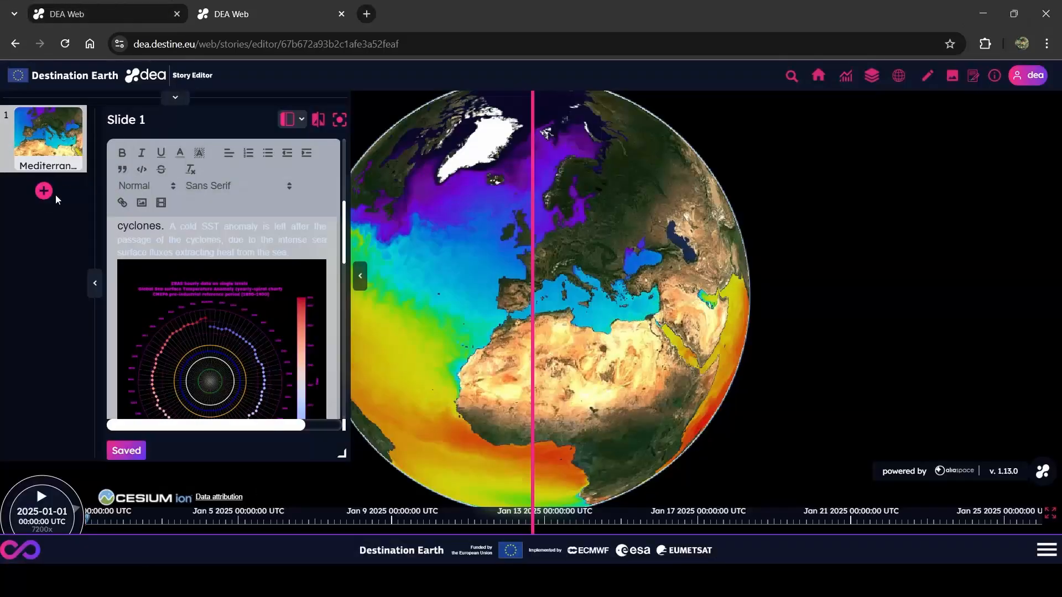
Add a second slide and give it the EUMETSAT dataset Natural Colour Enhanced RGB, found by searching datasets for "eumet".
{"action": "left_click", "coordinate": [43, 192]}
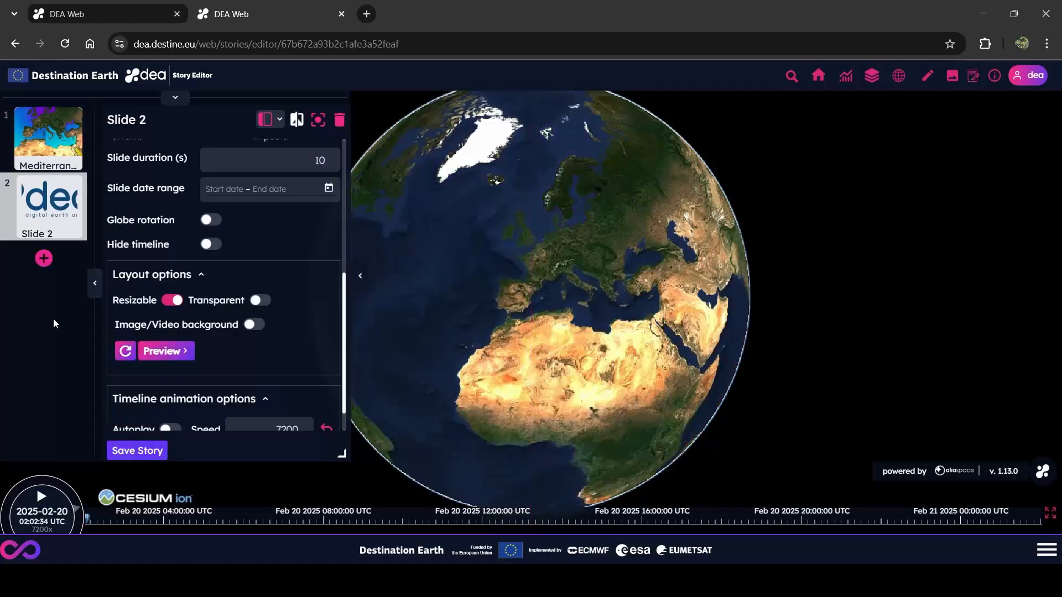
{"action": "scroll", "coordinate": [214, 284], "scroll_direction": "up", "scroll_amount": 5}
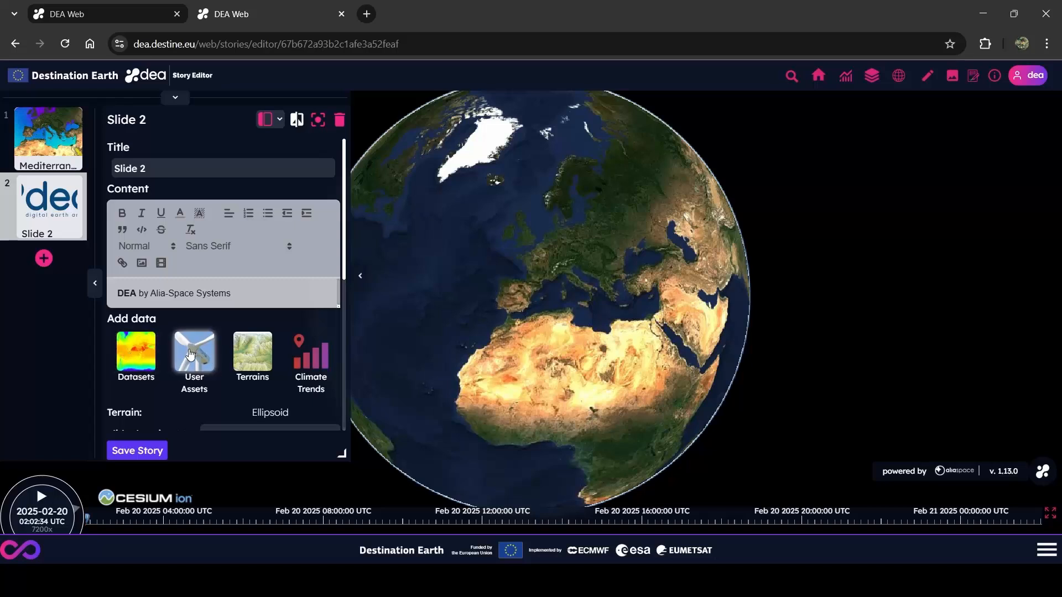
{"action": "left_click", "coordinate": [136, 353]}
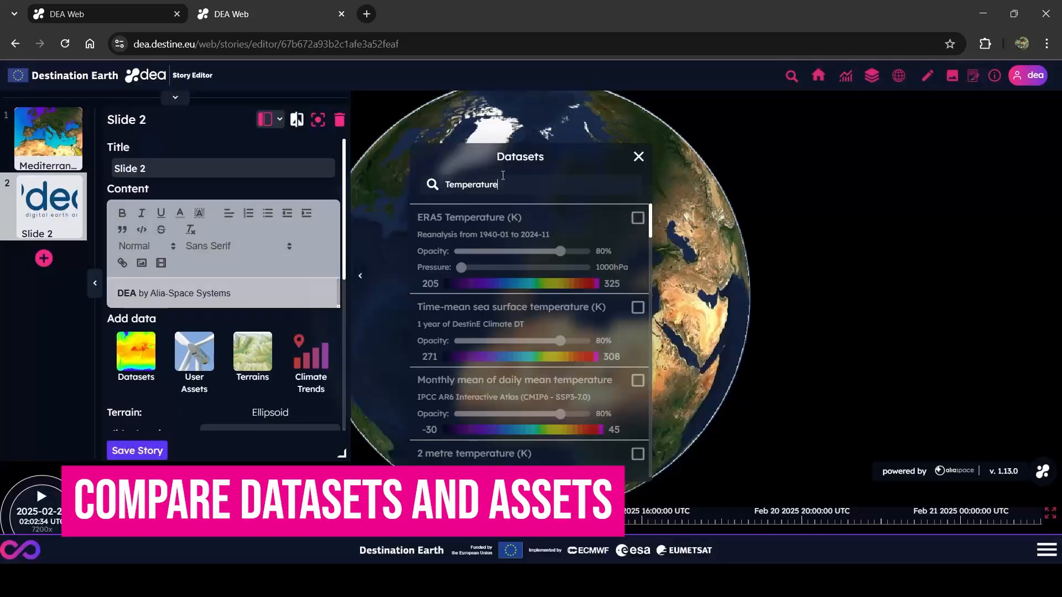
{"action": "type", "text": "eumet"}
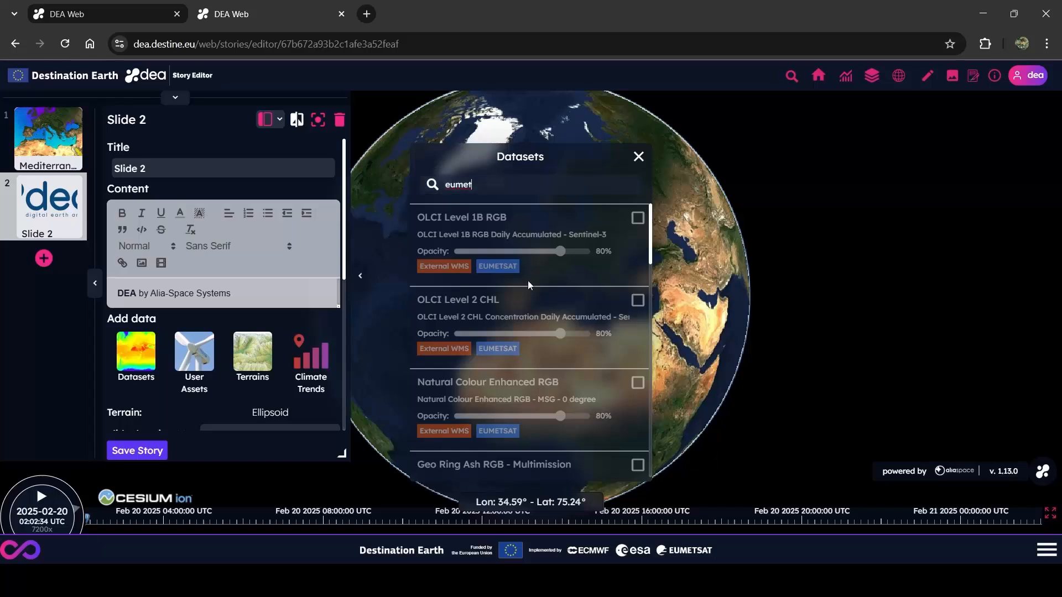
{"action": "left_click", "coordinate": [551, 433]}
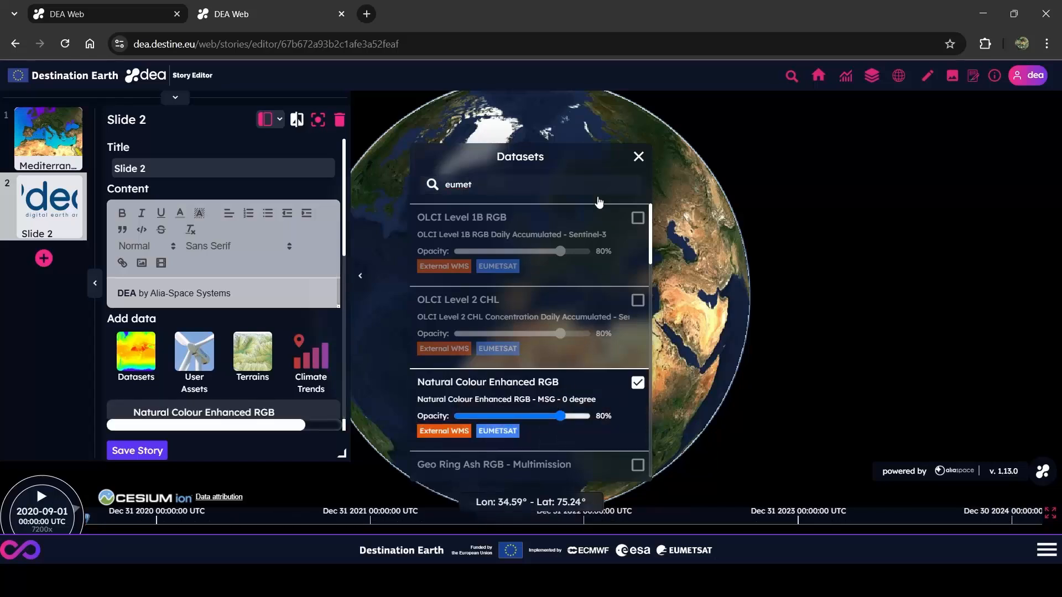
{"action": "left_click_drag", "start_coordinate": [596, 155], "coordinate": [868, 148]}
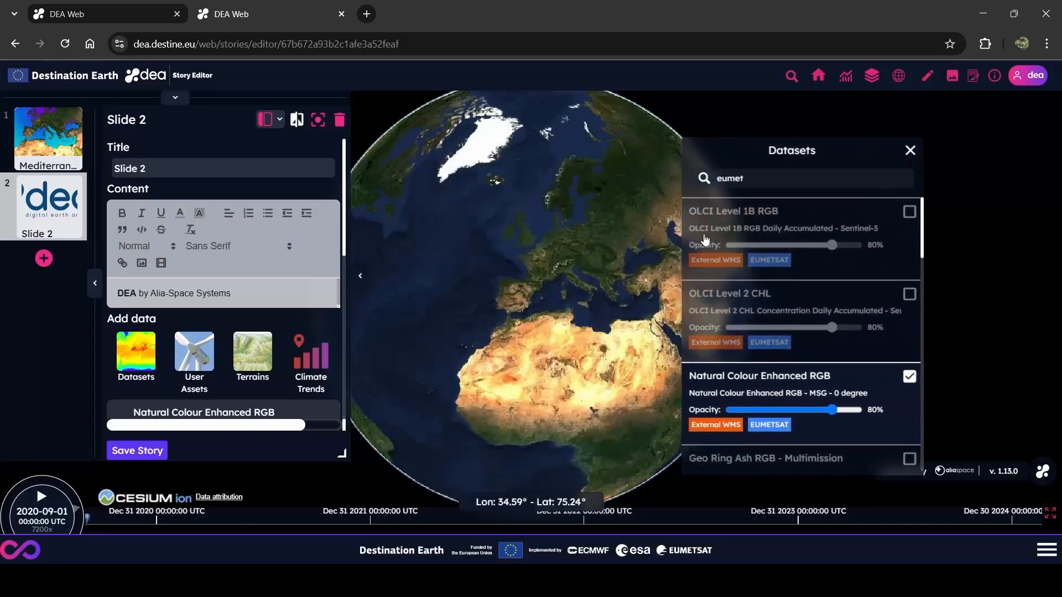
Set slide 2's date range to 2021-10-26 – 2021-10-27.
{"action": "scroll", "coordinate": [198, 359], "scroll_direction": "down", "scroll_amount": 2}
{"action": "scroll", "coordinate": [198, 358], "scroll_direction": "down", "scroll_amount": 3}
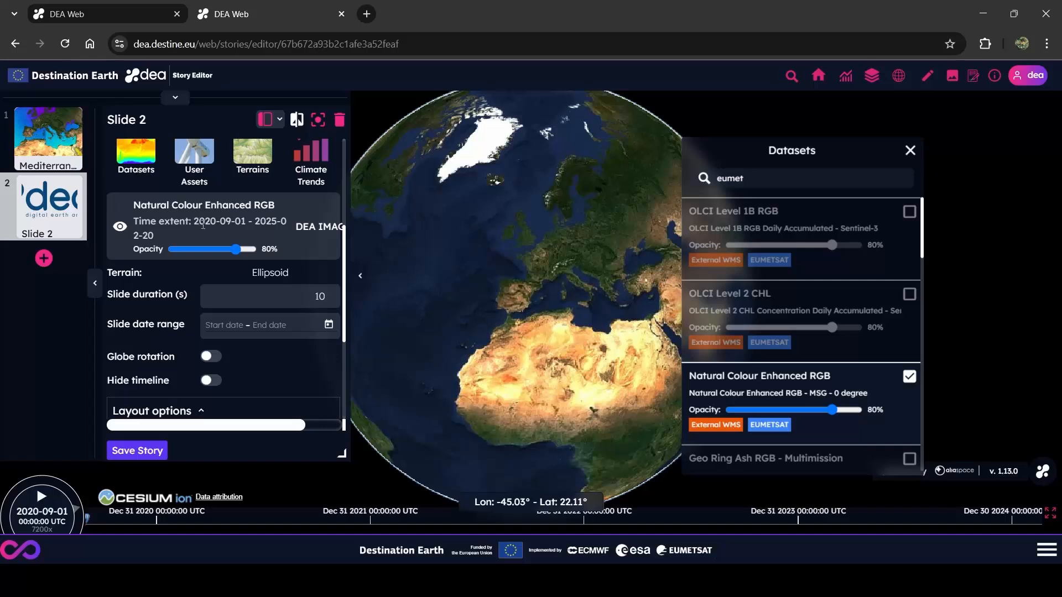
{"action": "left_click", "coordinate": [244, 325]}
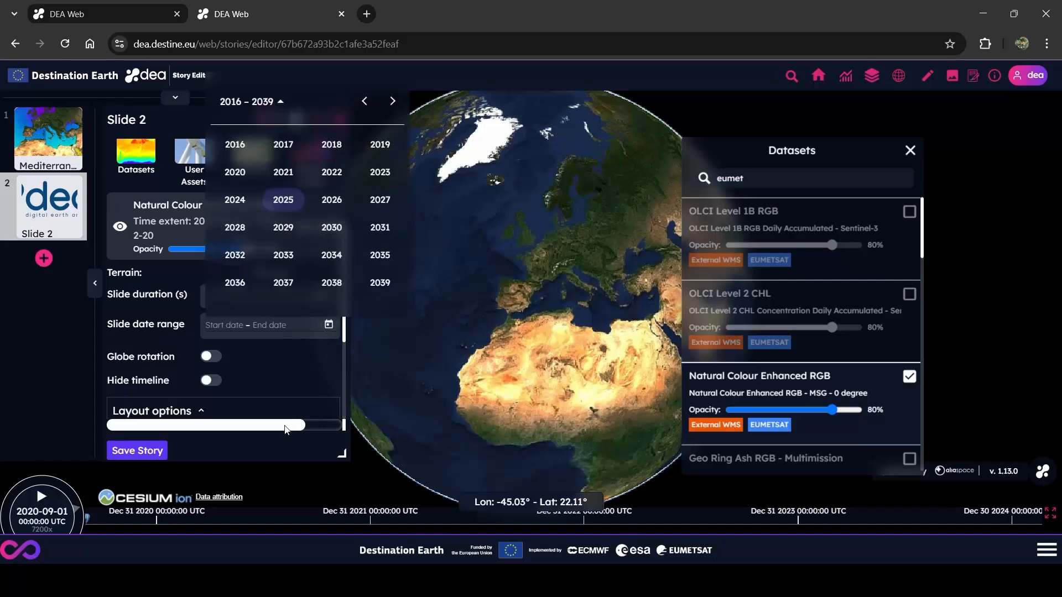
{"action": "left_click", "coordinate": [283, 172]}
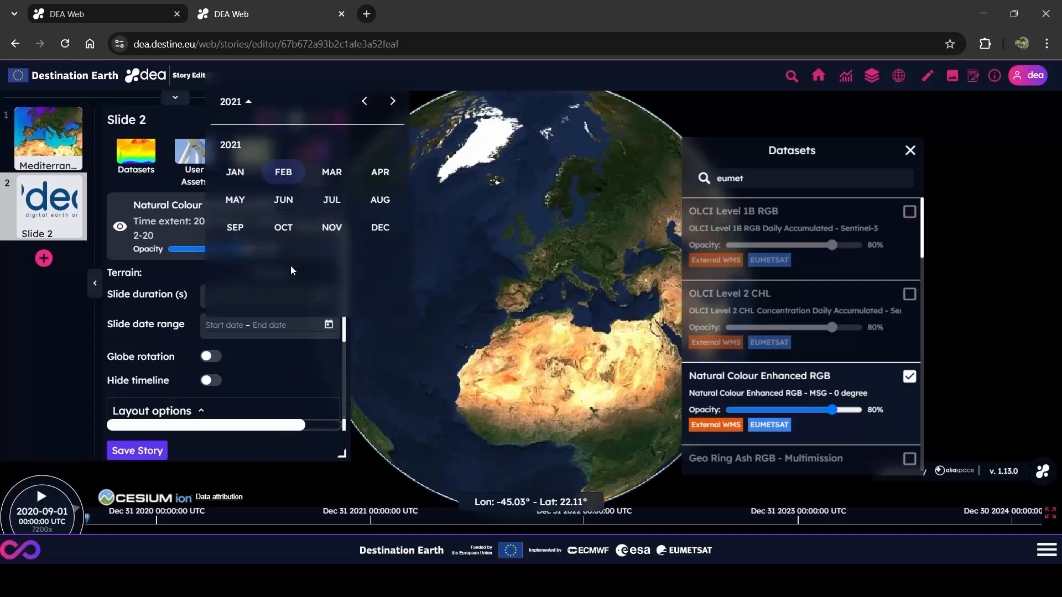
{"action": "left_click", "coordinate": [284, 229]}
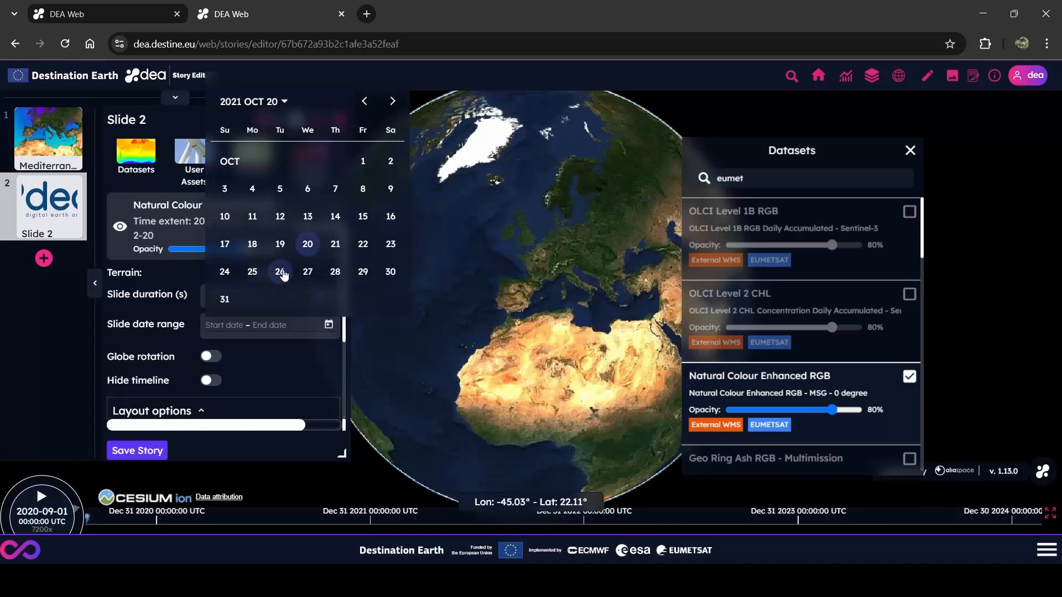
{"action": "left_click", "coordinate": [281, 273]}
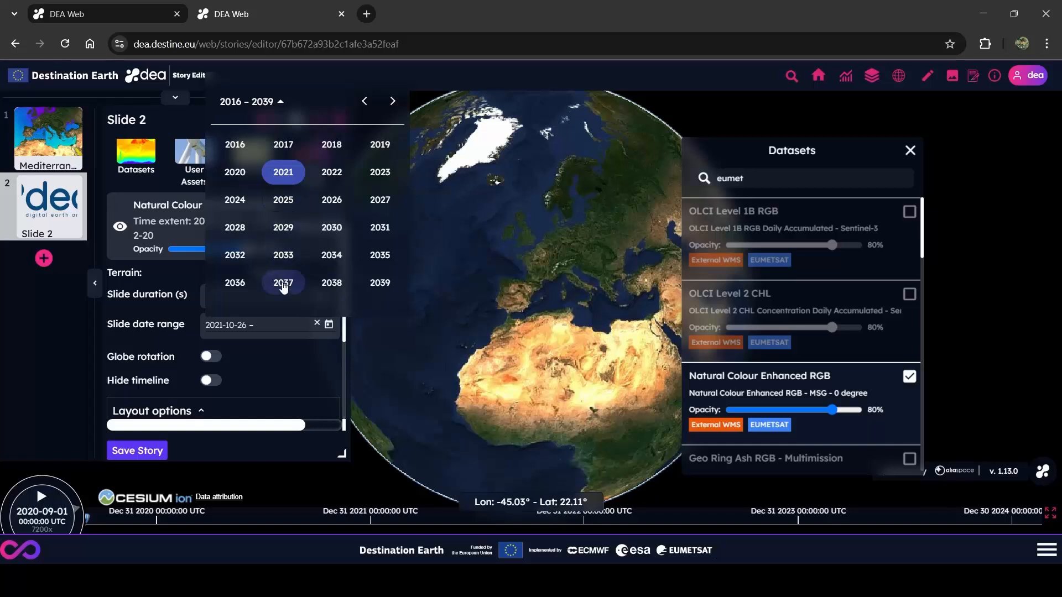
{"action": "left_click", "coordinate": [284, 172]}
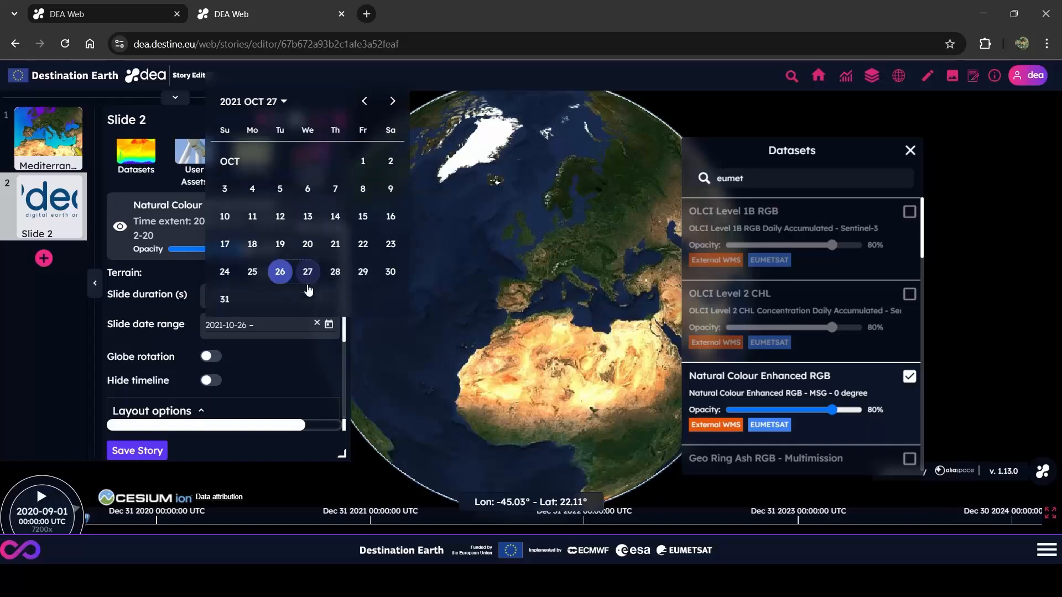
{"action": "left_click", "coordinate": [305, 271]}
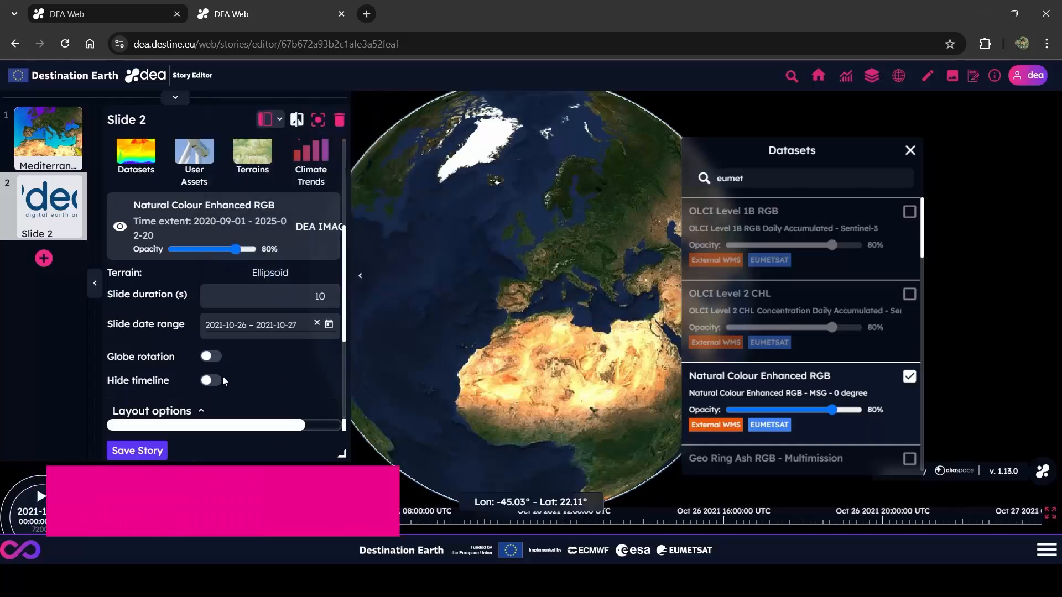
Enable timeline autoplay for slide 2 and set the animation speed to 1500.
{"action": "scroll", "coordinate": [223, 380], "scroll_direction": "down", "scroll_amount": 5}
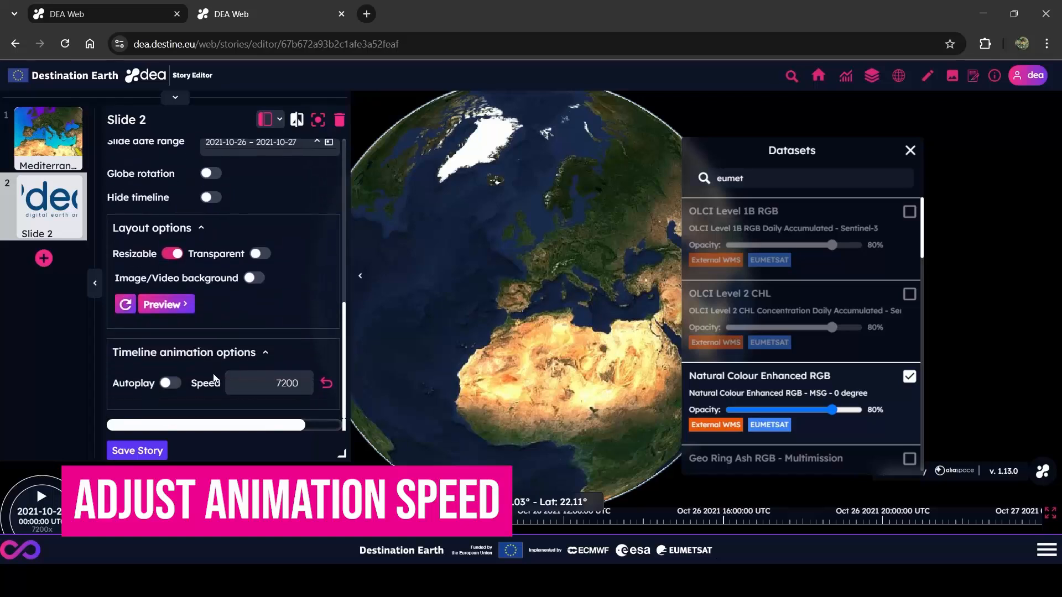
{"action": "left_click", "coordinate": [170, 383]}
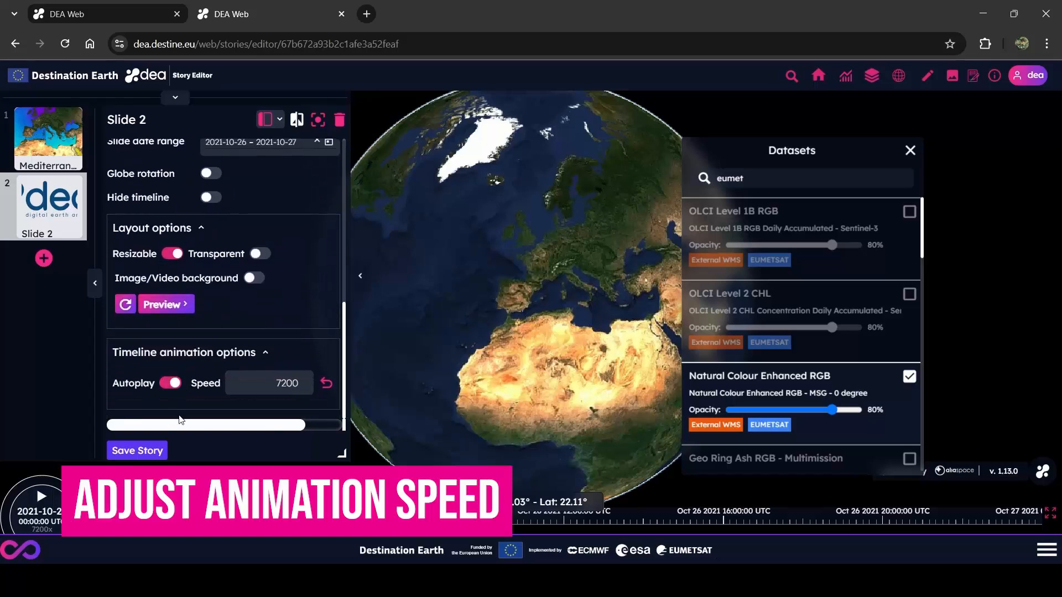
{"action": "left_click", "coordinate": [283, 382]}
{"action": "double_click", "coordinate": [283, 383]}
{"action": "type", "text": "1500"}
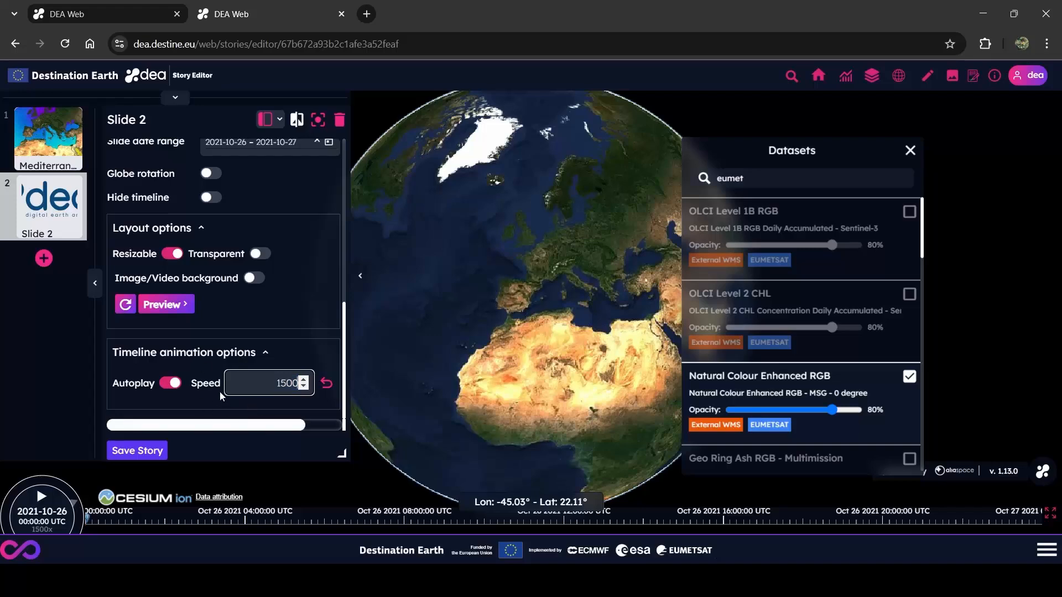
Add the Sentinel-2 Apollo KML user asset dated 2021-10-26 to slide 2, filtering assets by KML and searching for "apollo".
{"action": "scroll", "coordinate": [204, 284], "scroll_direction": "up", "scroll_amount": 5}
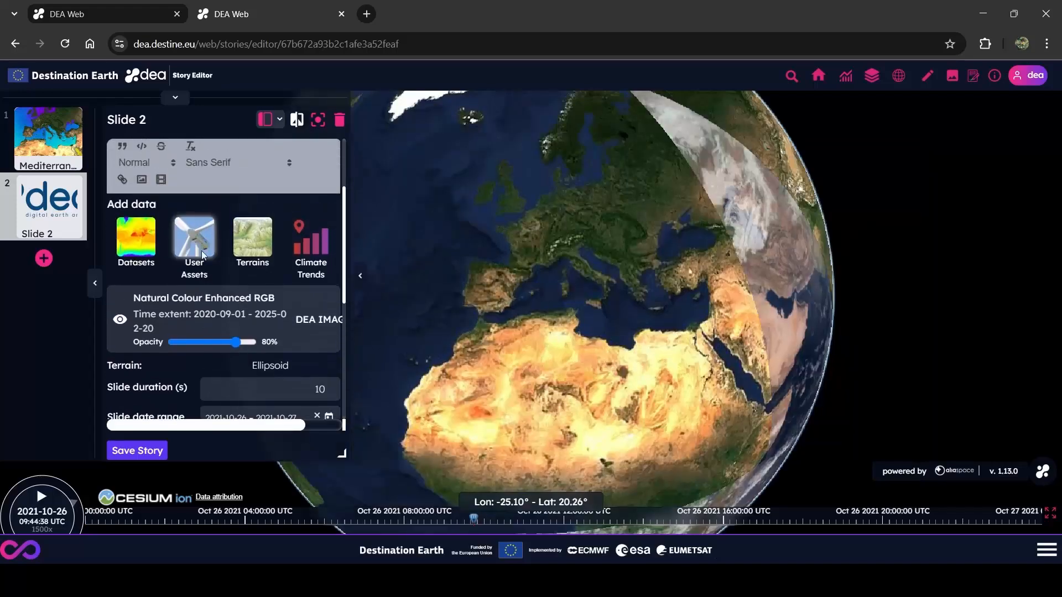
{"action": "left_click", "coordinate": [203, 255]}
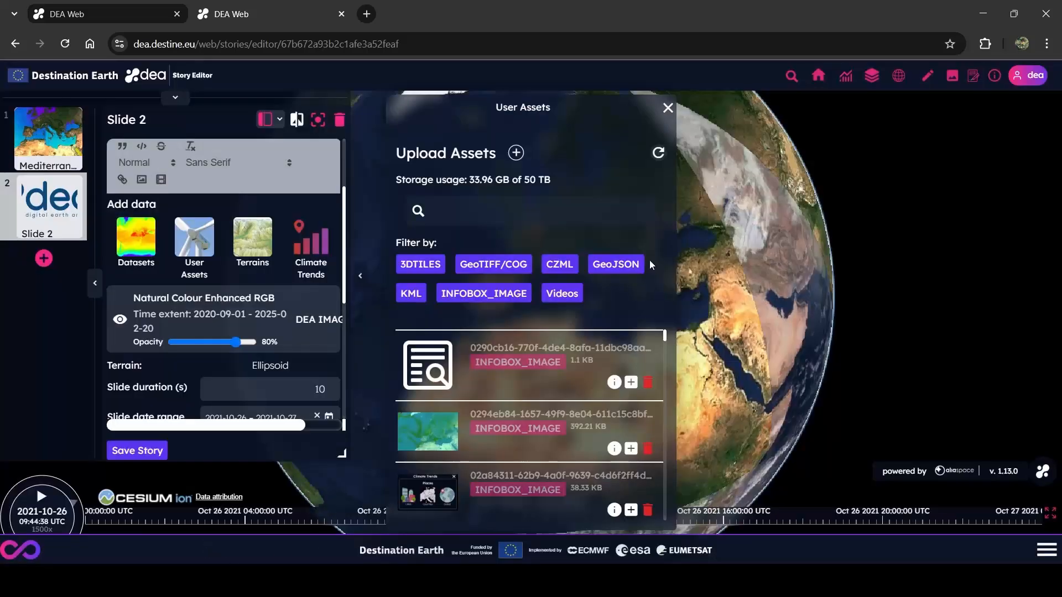
{"action": "left_click_drag", "start_coordinate": [602, 111], "coordinate": [635, 111]}
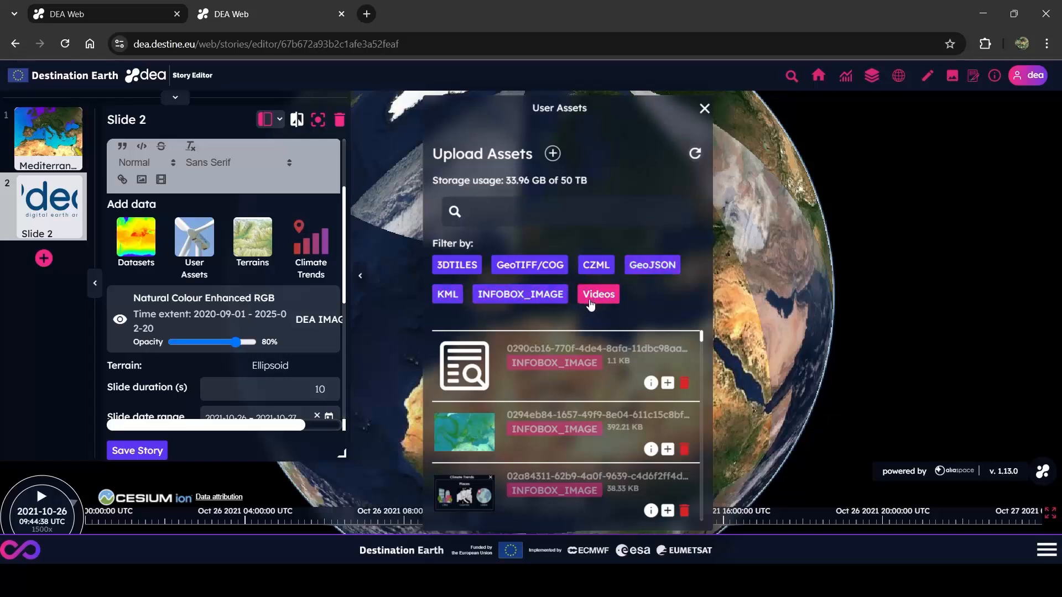
{"action": "left_click", "coordinate": [448, 294]}
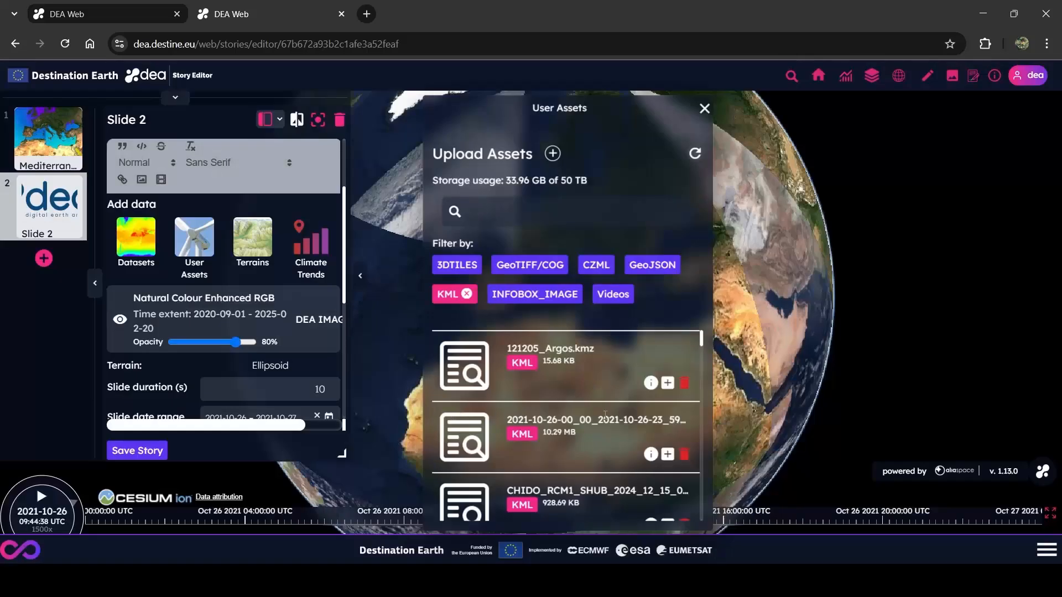
{"action": "scroll", "coordinate": [606, 416], "scroll_direction": "down", "scroll_amount": 1}
{"action": "left_click", "coordinate": [507, 212]}
{"action": "type", "text": "apollo"}
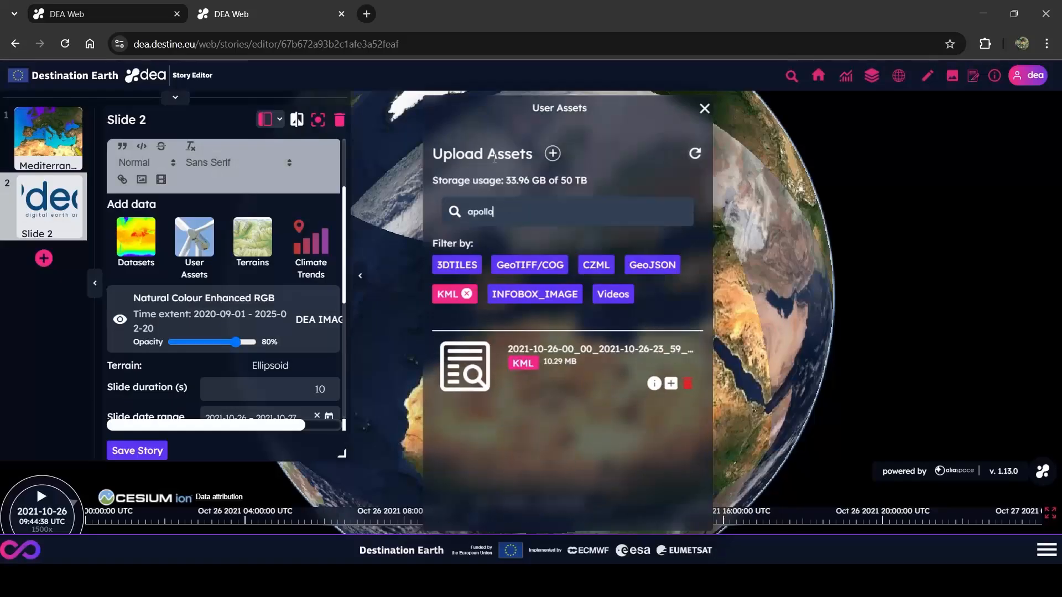
{"action": "left_click", "coordinate": [671, 384]}
{"action": "left_click_drag", "start_coordinate": [636, 111], "coordinate": [688, 122]}
{"action": "left_click_drag", "start_coordinate": [835, 129], "coordinate": [961, 145]}
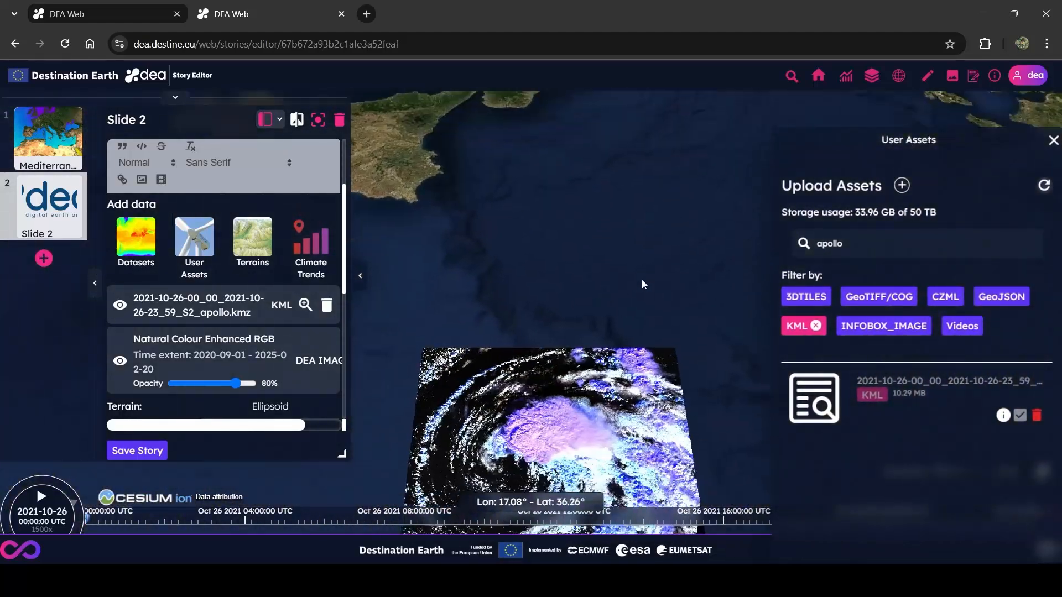
Frame slide 2's globe view on the central Mediterranean with the Apollo image between Sicily and Libya, and save the story.
{"action": "scroll", "coordinate": [580, 440], "scroll_direction": "down", "scroll_amount": 5}
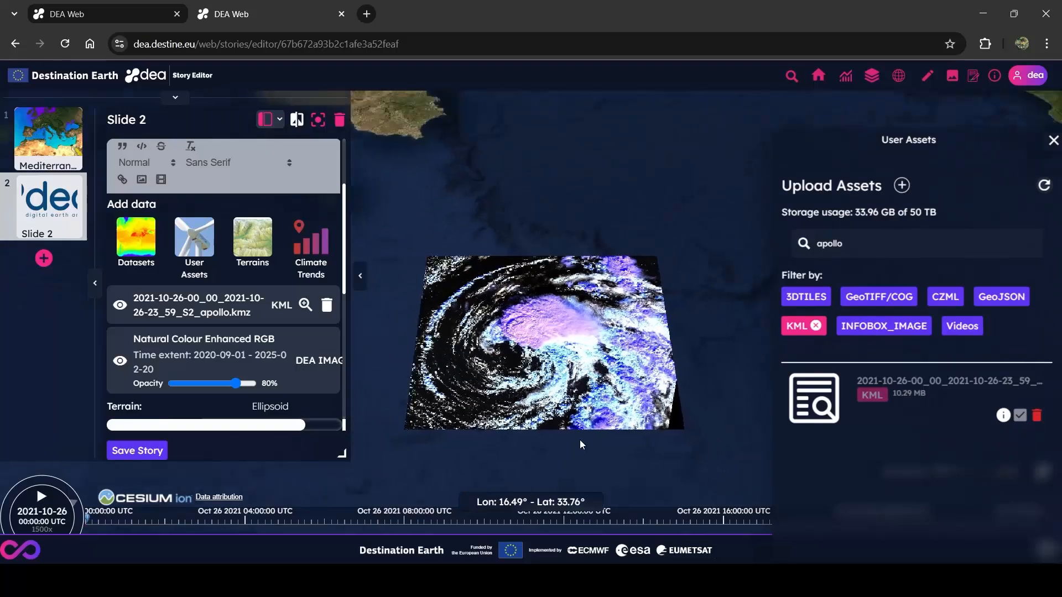
{"action": "left_click_drag", "start_coordinate": [675, 338], "coordinate": [559, 231]}
{"action": "left_click", "coordinate": [429, 518]}
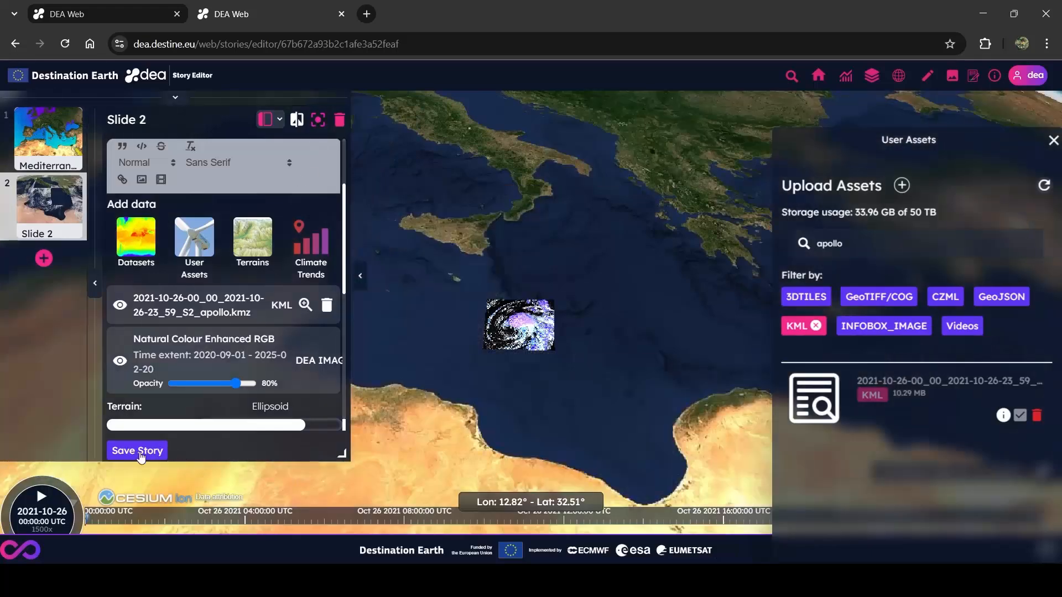
{"action": "left_click", "coordinate": [140, 452]}
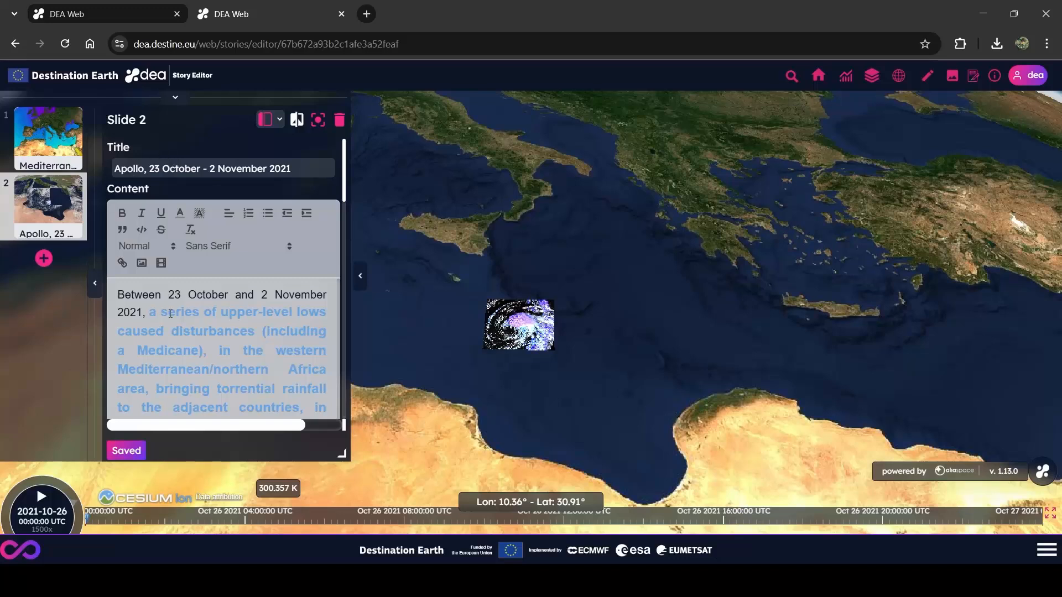
Review slide 2's content text about Apollo and the weather image beneath it.
{"action": "scroll", "coordinate": [170, 313], "scroll_direction": "down", "scroll_amount": 6}
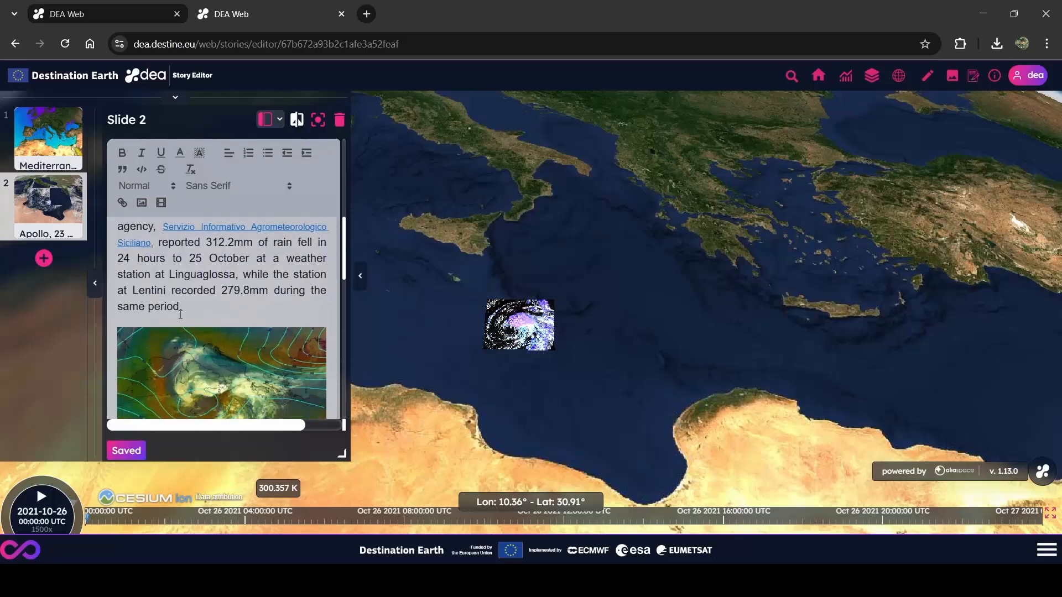
{"action": "scroll", "coordinate": [192, 285], "scroll_direction": "down", "scroll_amount": 1}
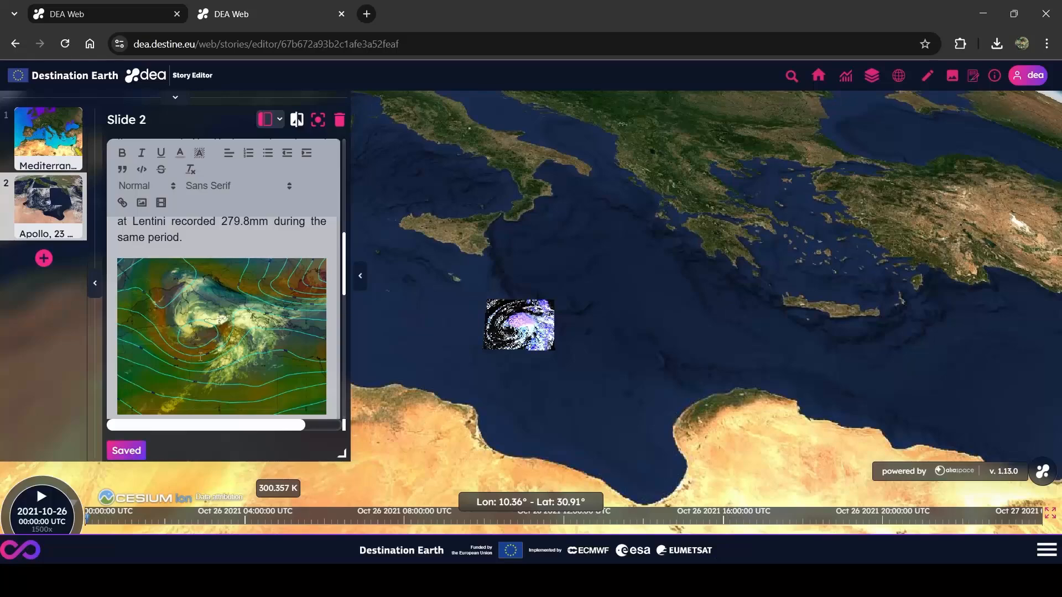
Add a third slide and search its GeoTIFF/COG user assets for "apollo".
{"action": "left_click", "coordinate": [43, 259]}
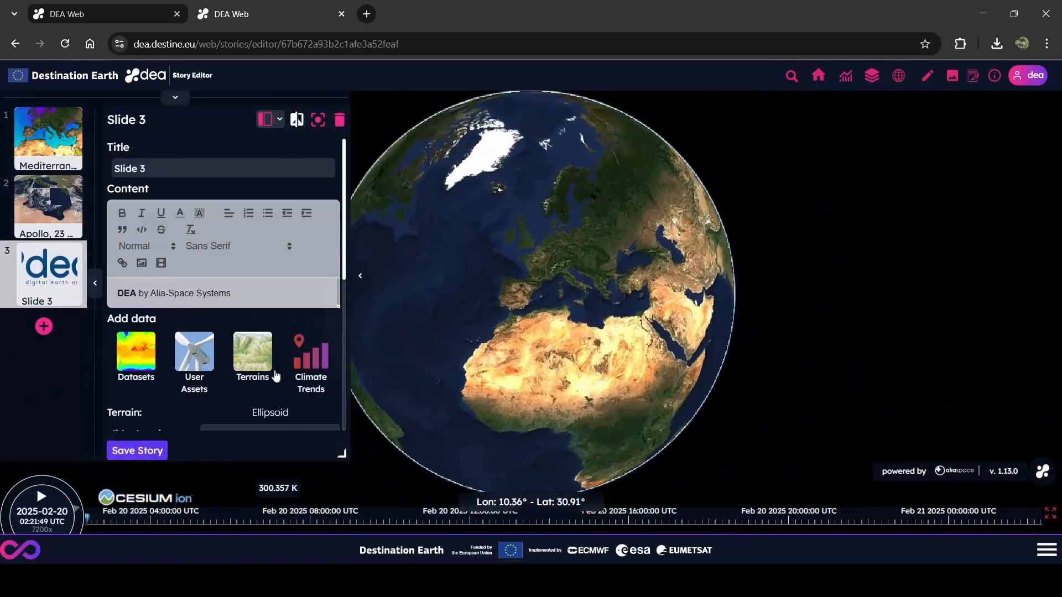
{"action": "left_click", "coordinate": [188, 353]}
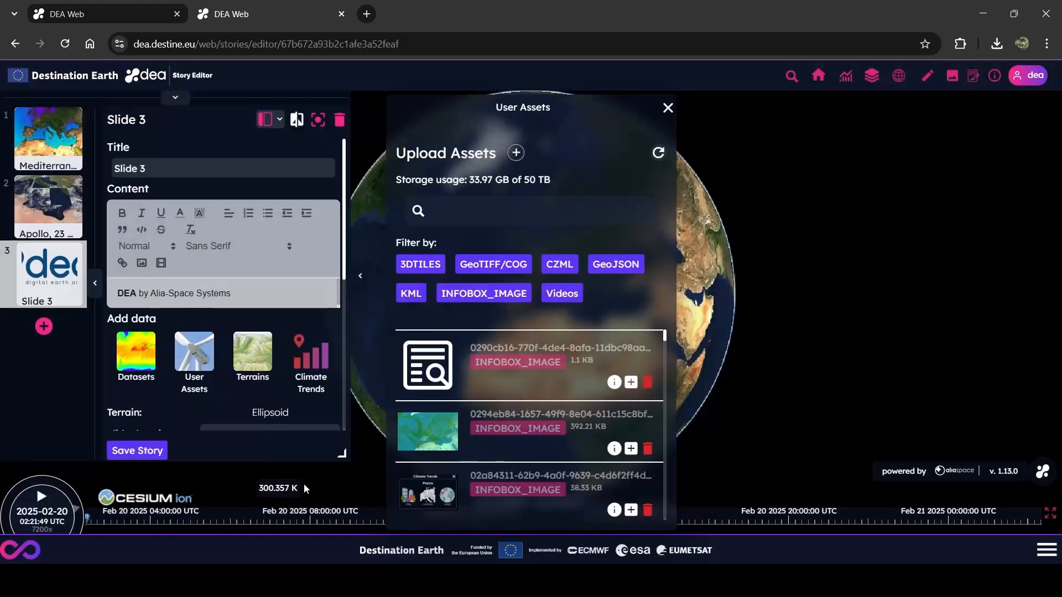
{"action": "left_click_drag", "start_coordinate": [582, 111], "coordinate": [764, 116]}
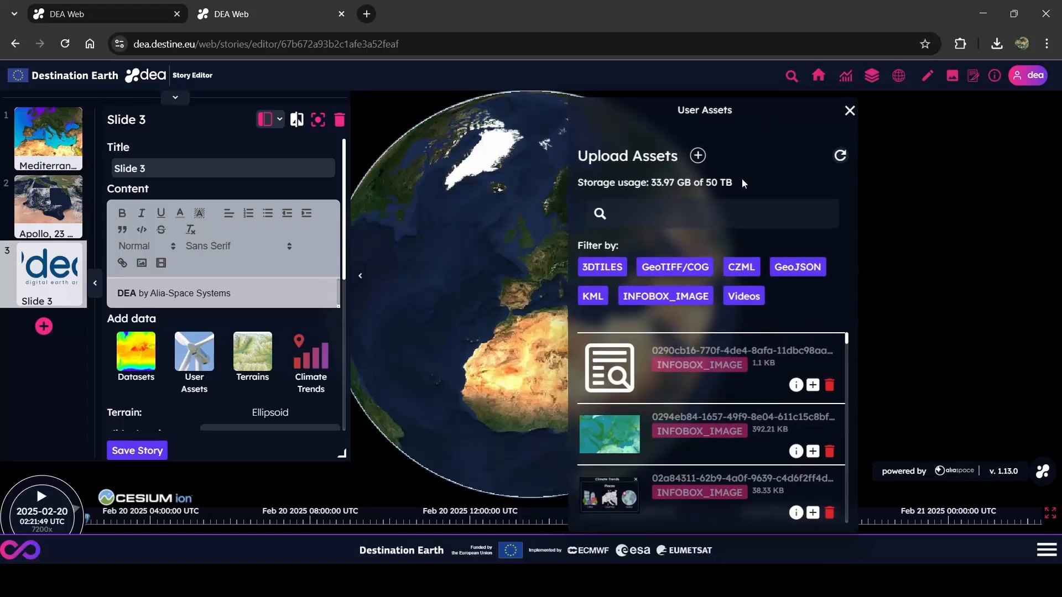
{"action": "left_click", "coordinate": [689, 271]}
{"action": "left_click", "coordinate": [676, 217]}
{"action": "type", "text": "apollo"}
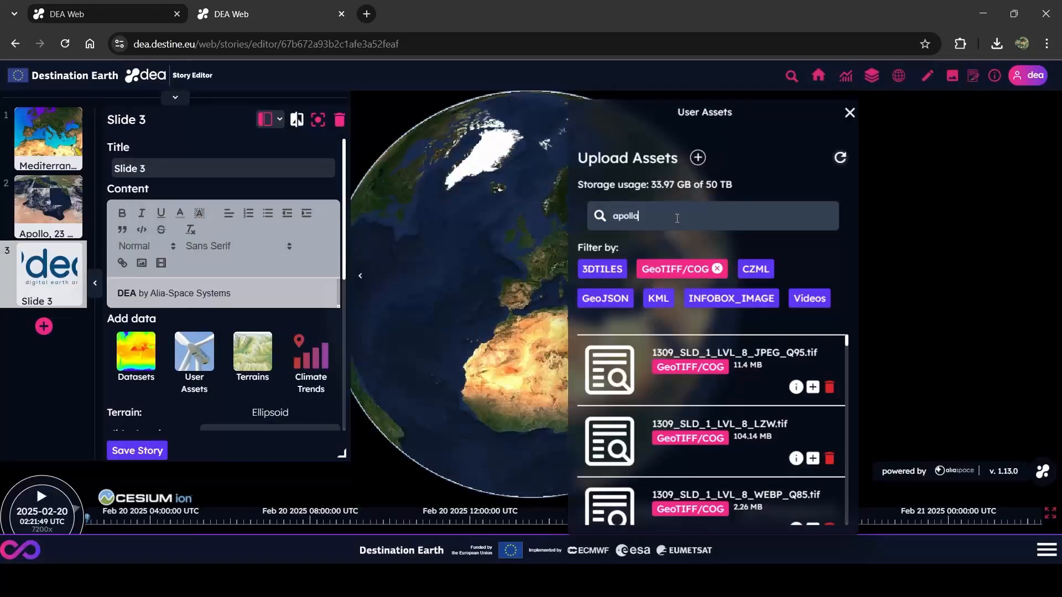
{"action": "key", "text": "Return"}
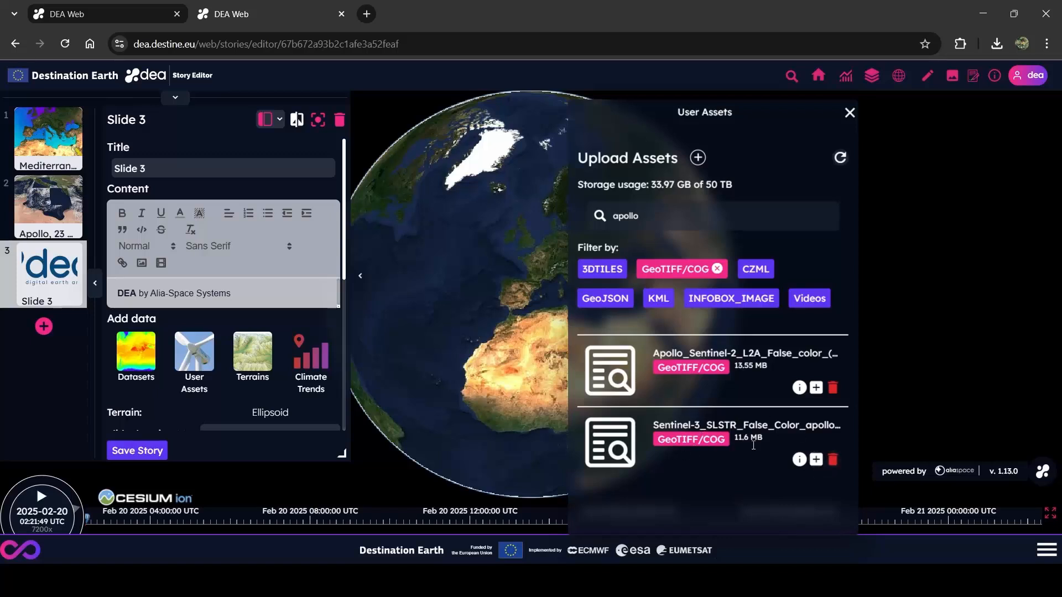
Add the Sentinel-3 SLSTR False Color Apollo GeoTIFF to slide 3 and focus the globe on it.
{"action": "left_click", "coordinate": [817, 460]}
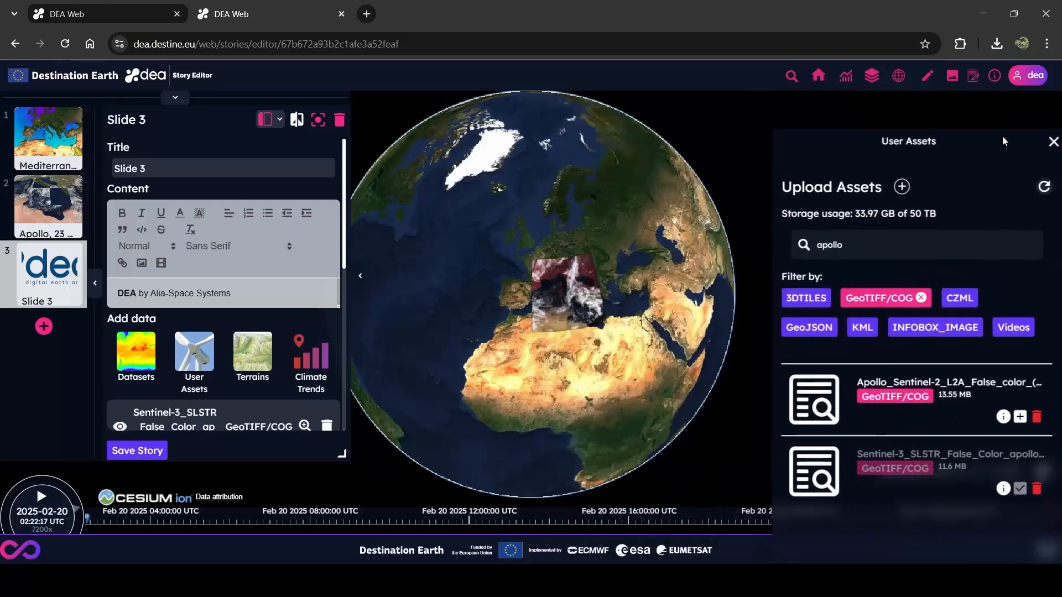
{"action": "scroll", "coordinate": [297, 371], "scroll_direction": "down", "scroll_amount": 2}
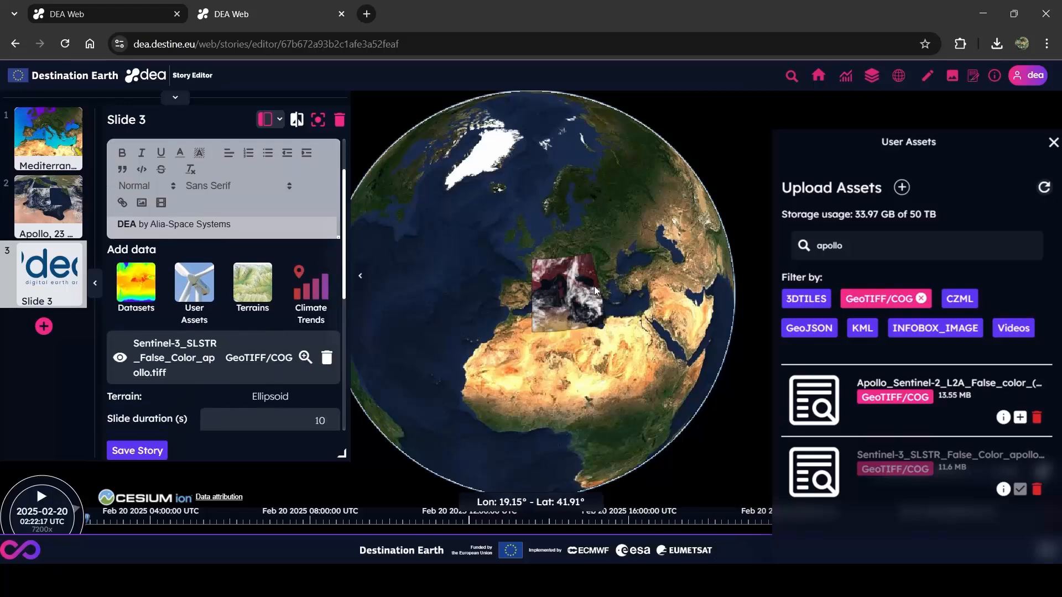
{"action": "left_click", "coordinate": [305, 356]}
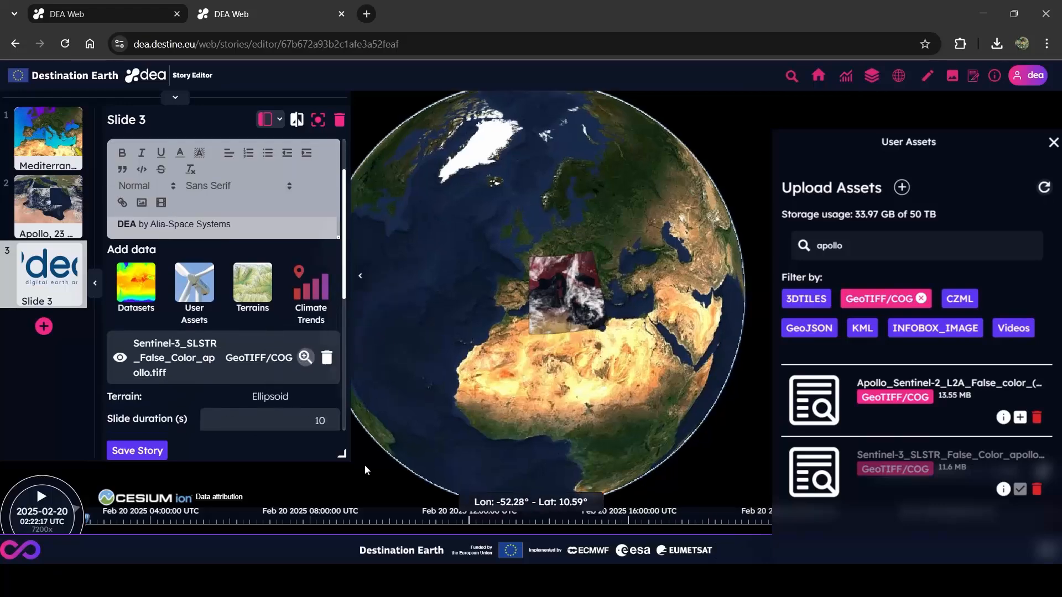
{"action": "scroll", "coordinate": [526, 288], "scroll_direction": "down", "scroll_amount": 6}
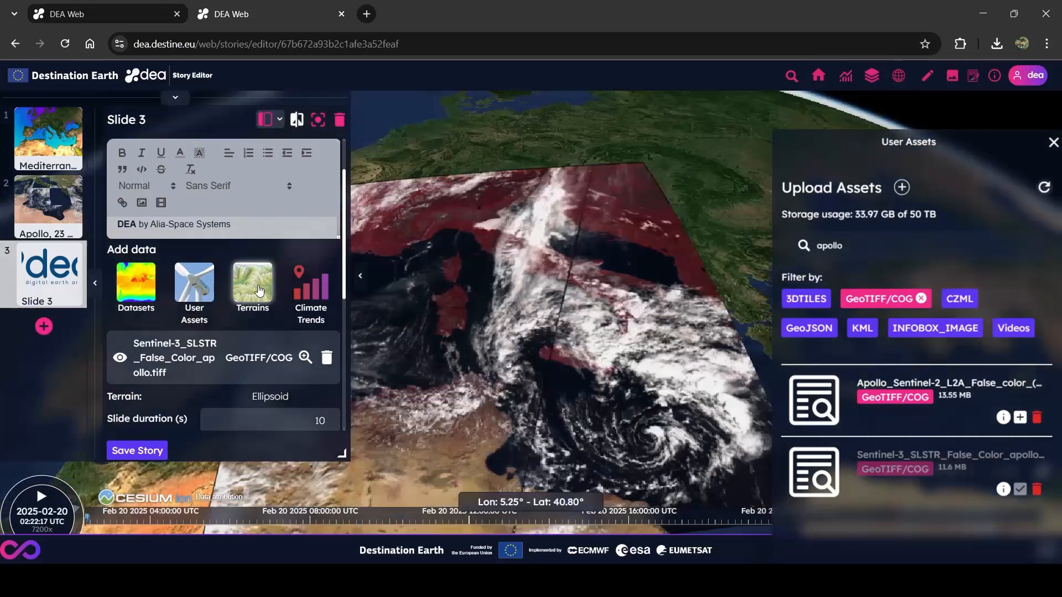
Set slide 3's terrain to Cesium World Terrain.
{"action": "left_click", "coordinate": [253, 286]}
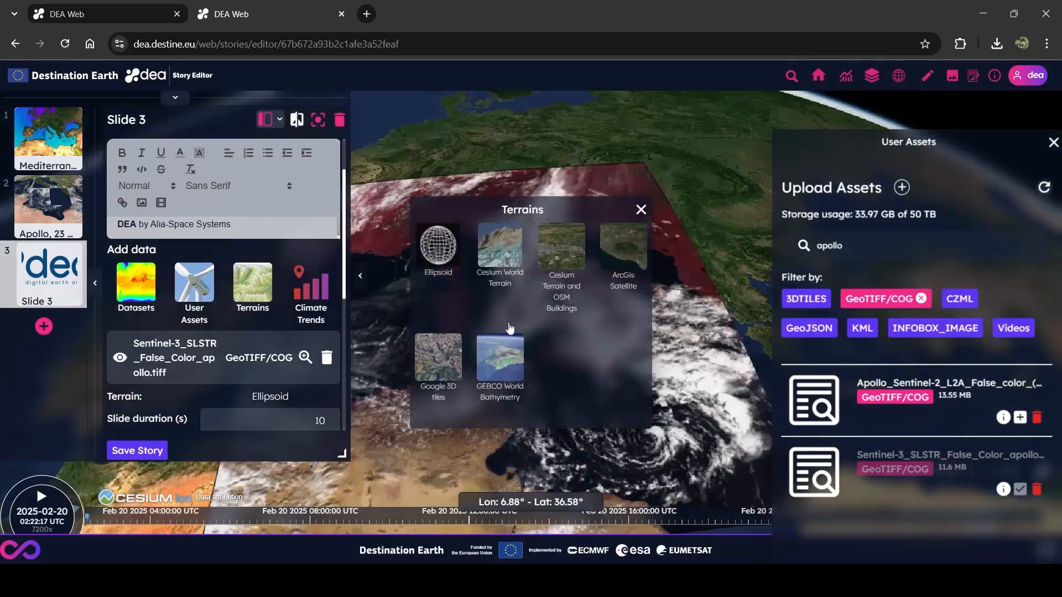
{"action": "left_click", "coordinate": [499, 249]}
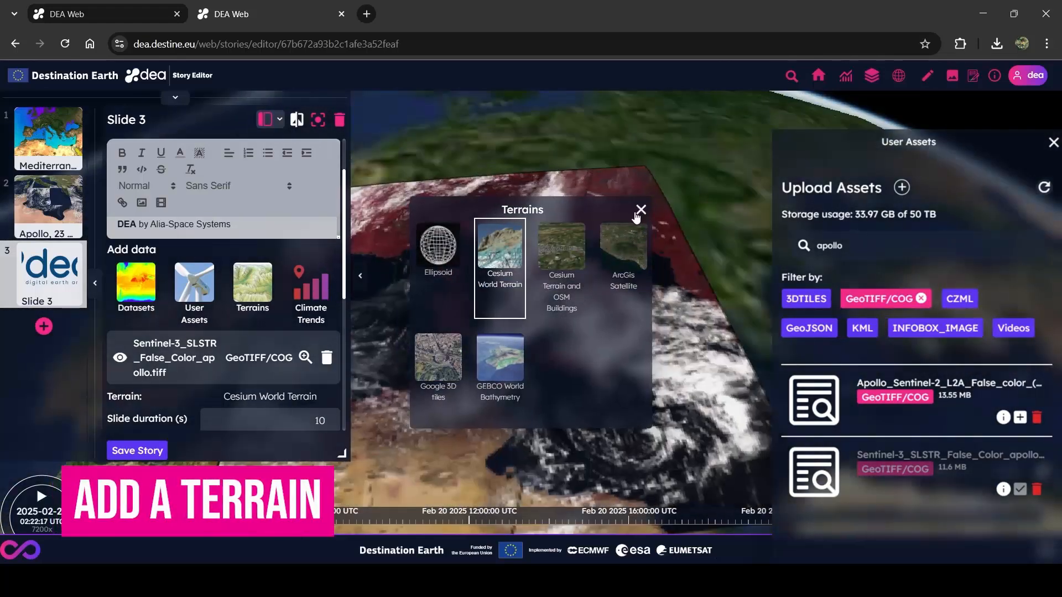
{"action": "left_click", "coordinate": [640, 210]}
Inspect the terrain relief, capture slide 3's globe view over the central Mediterranean with the Apollo image, and save the story.
{"action": "scroll", "coordinate": [531, 294], "scroll_direction": "up", "scroll_amount": 5}
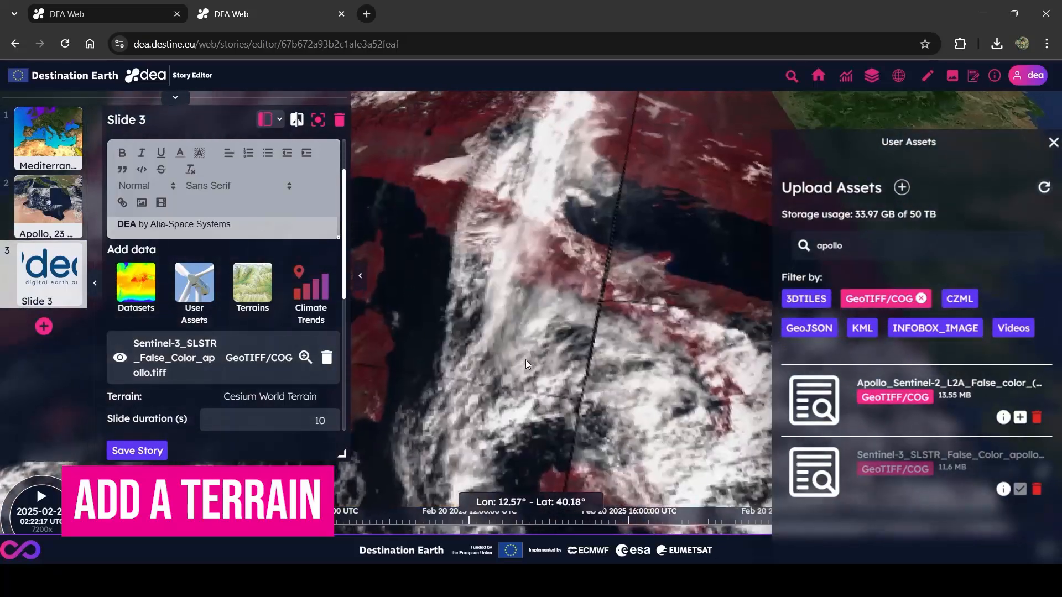
{"action": "left_click_drag", "start_coordinate": [537, 299], "coordinate": [534, 354]}
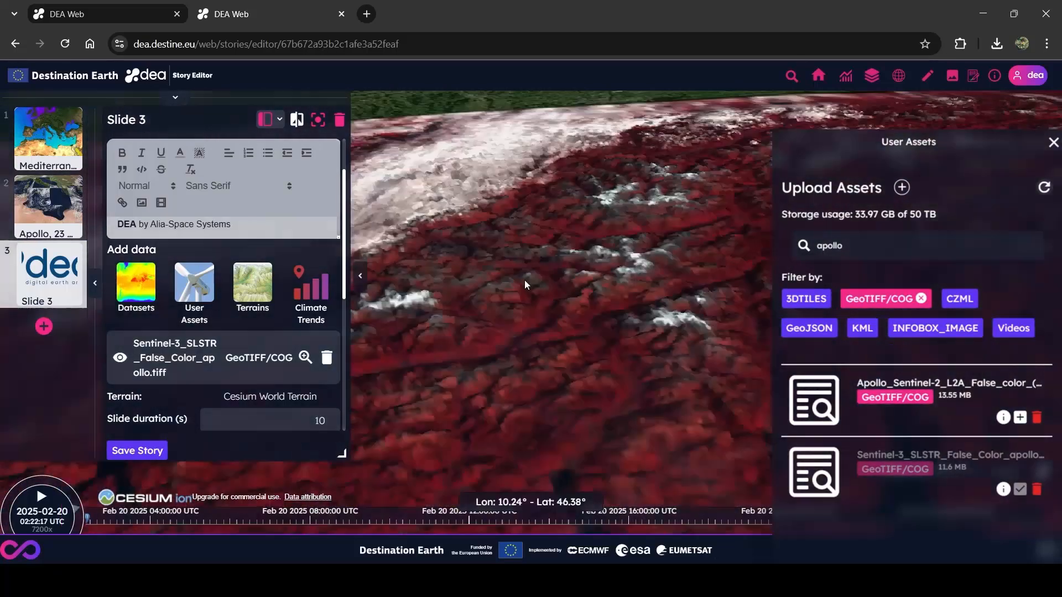
{"action": "left_click_drag", "start_coordinate": [526, 285], "coordinate": [544, 370]}
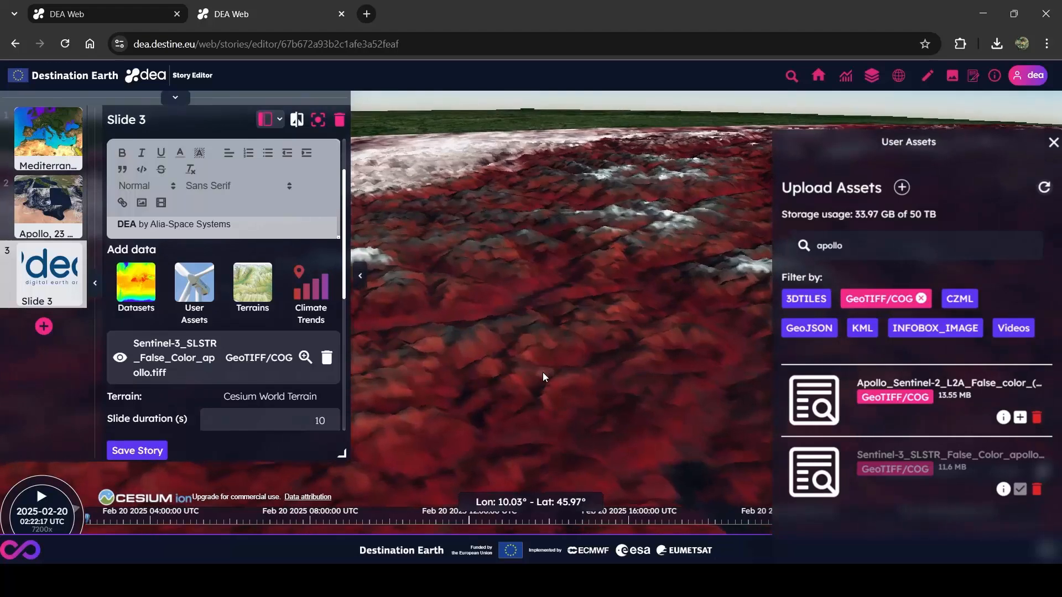
{"action": "left_click", "coordinate": [324, 115]}
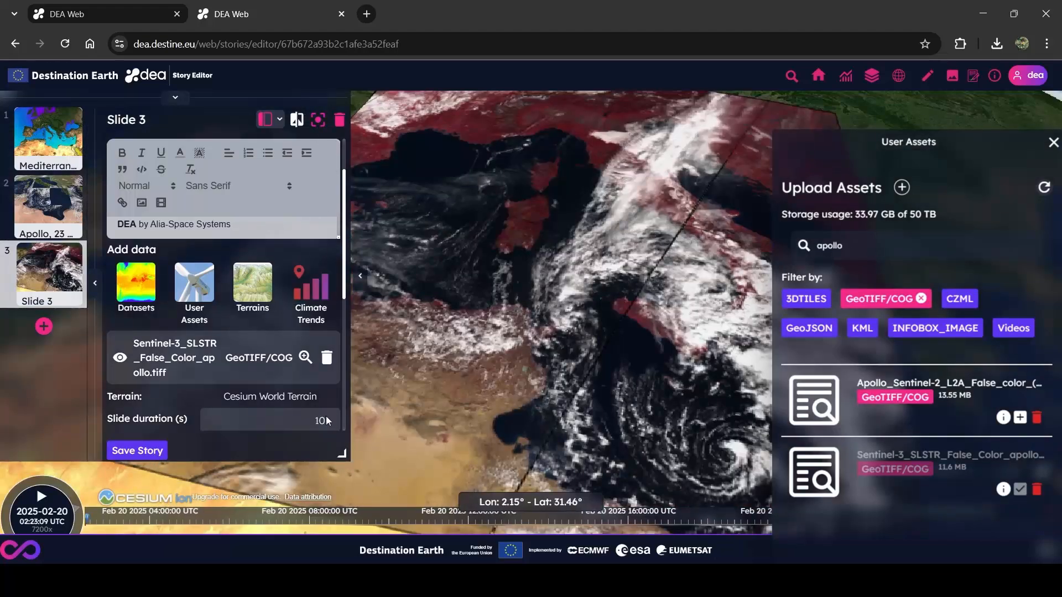
{"action": "left_click", "coordinate": [138, 450]}
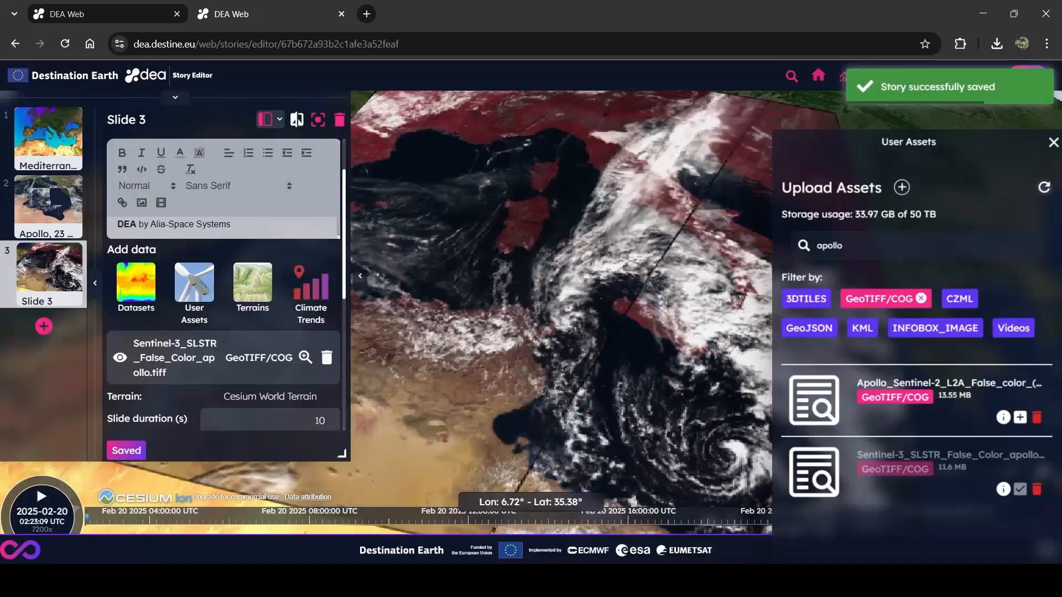
Hide the timeline on slide 3 and save the story.
{"action": "scroll", "coordinate": [148, 350], "scroll_direction": "down", "scroll_amount": 3}
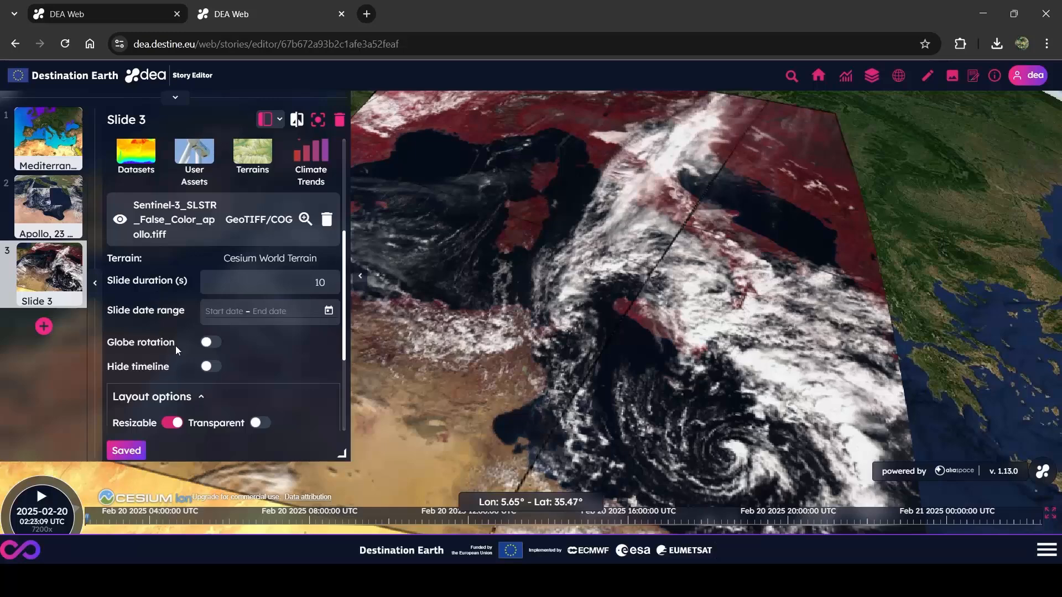
{"action": "scroll", "coordinate": [175, 346], "scroll_direction": "down", "scroll_amount": 2}
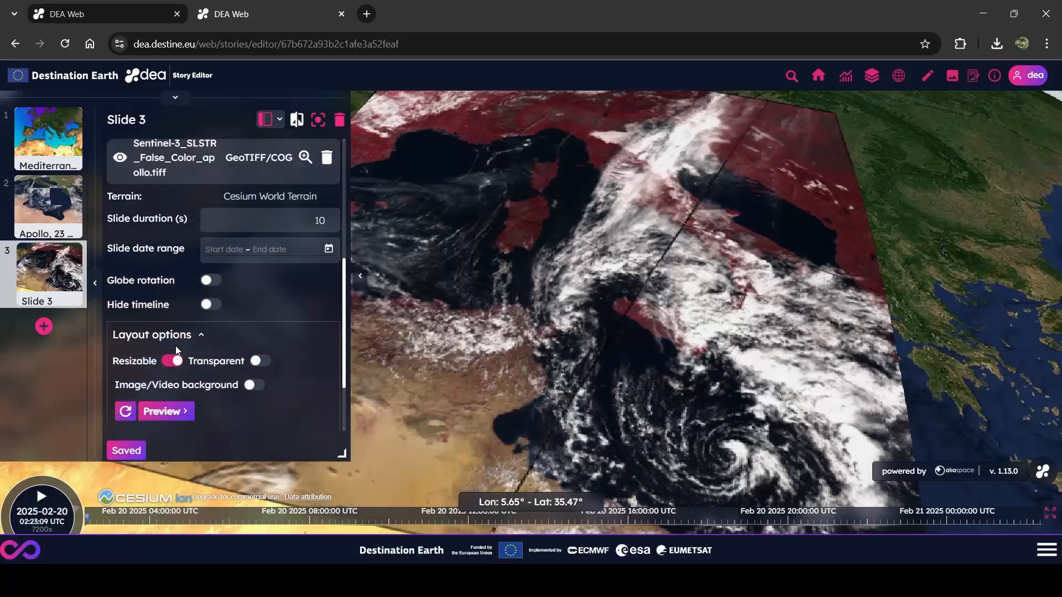
{"action": "left_click", "coordinate": [212, 298]}
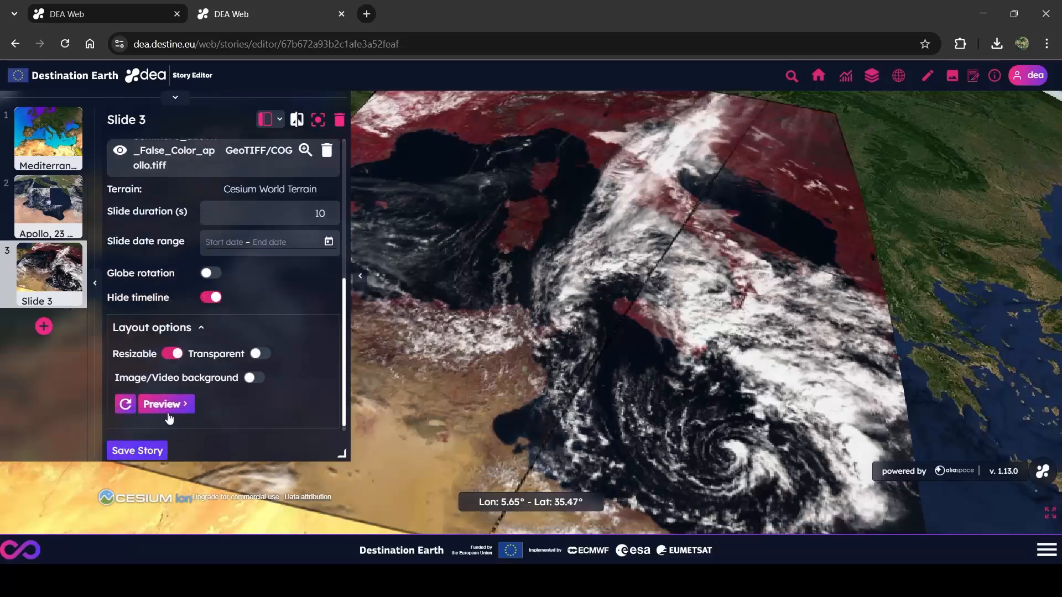
{"action": "left_click", "coordinate": [154, 453]}
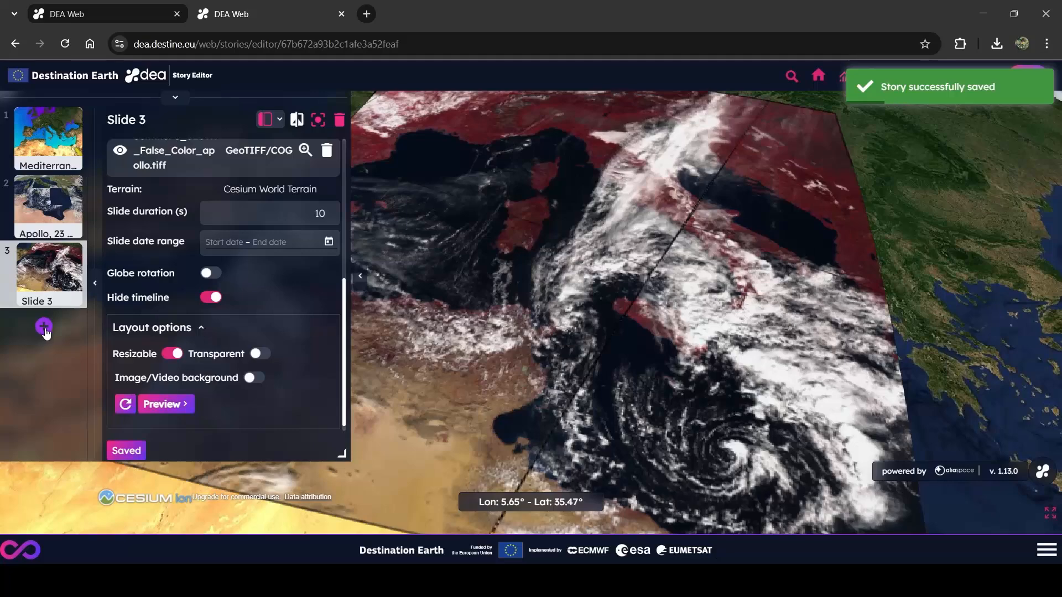
{"action": "left_click", "coordinate": [44, 328]}
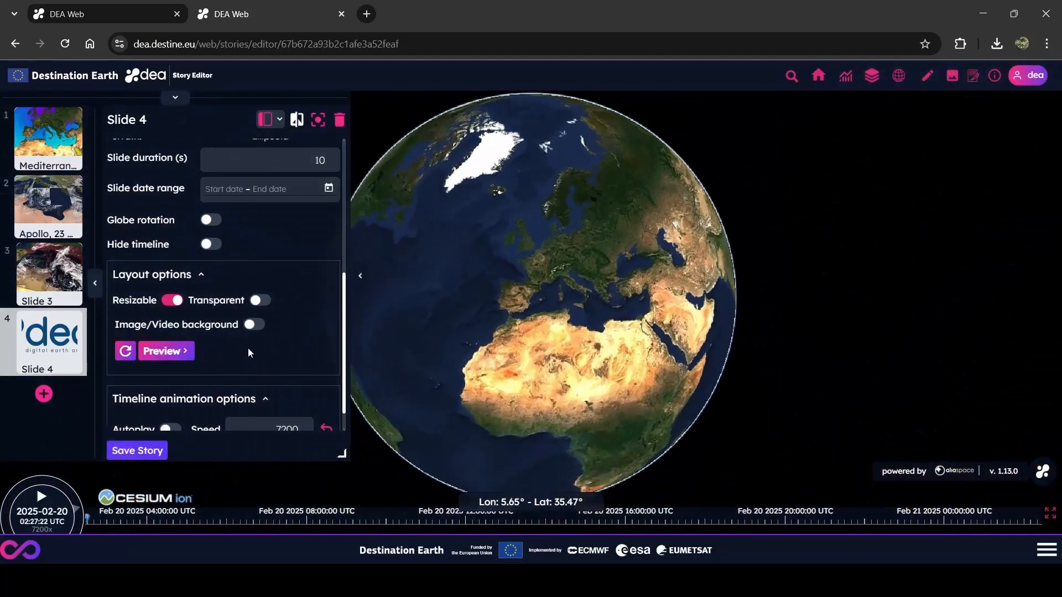
{"action": "scroll", "coordinate": [250, 349], "scroll_direction": "down", "scroll_amount": 1}
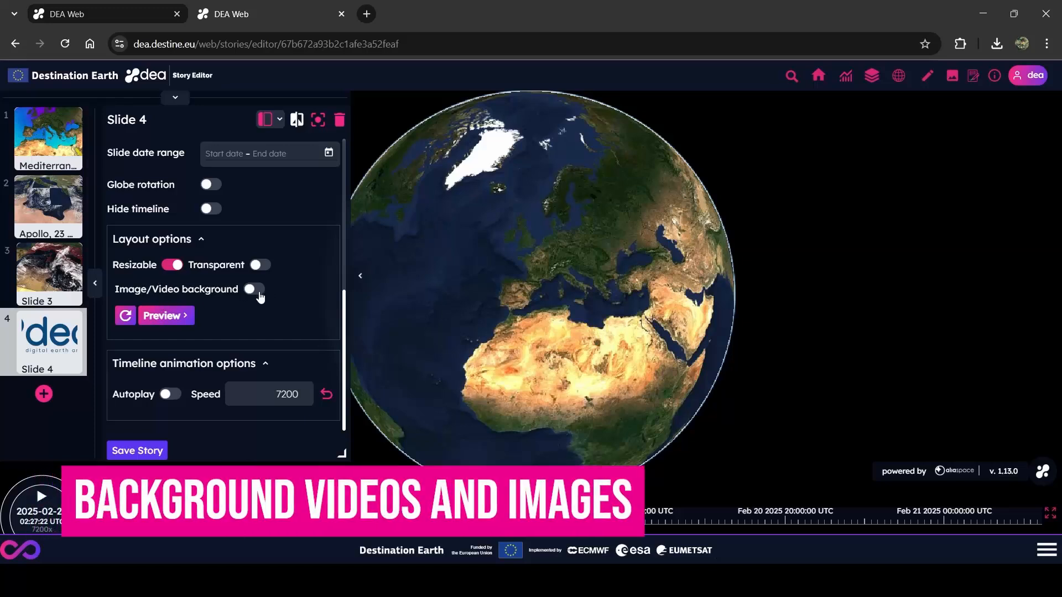
{"action": "left_click", "coordinate": [257, 290]}
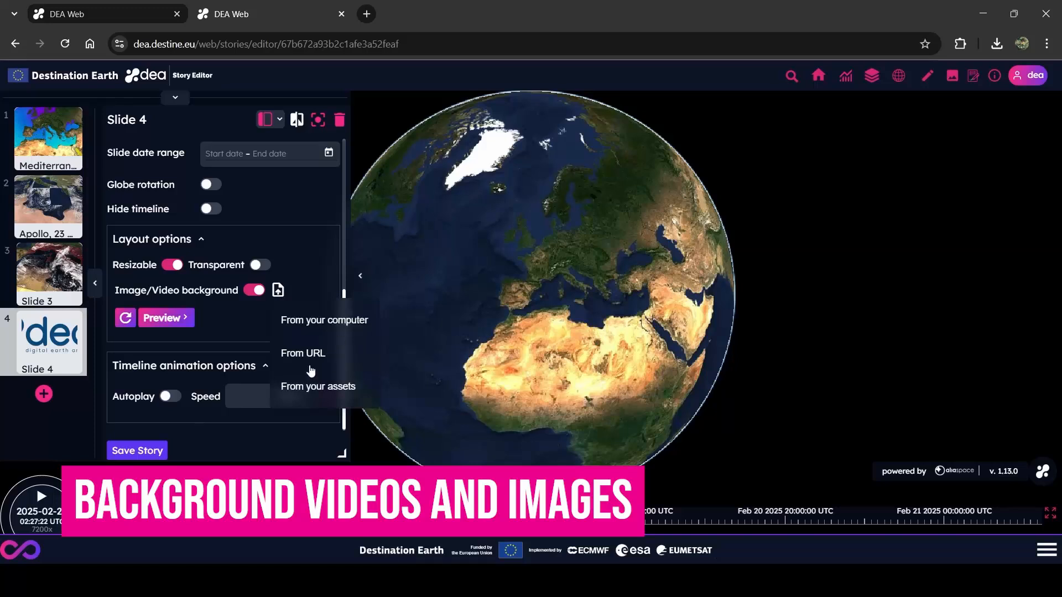
{"action": "left_click", "coordinate": [307, 352]}
{"action": "type", "text": "https://youtu.be/Zct8WJ8W-Oc"}
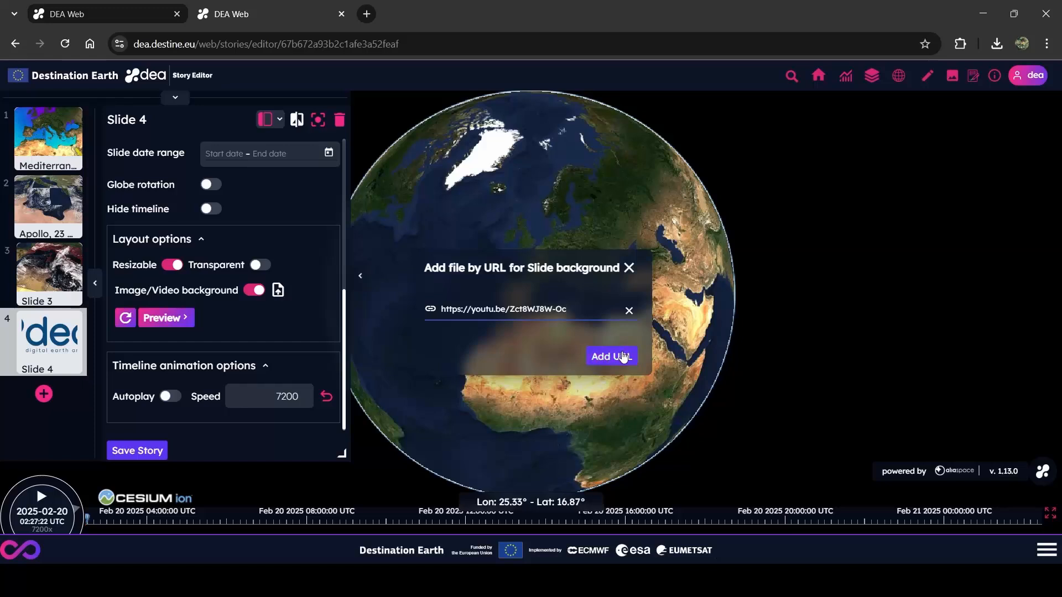
{"action": "left_click", "coordinate": [624, 357]}
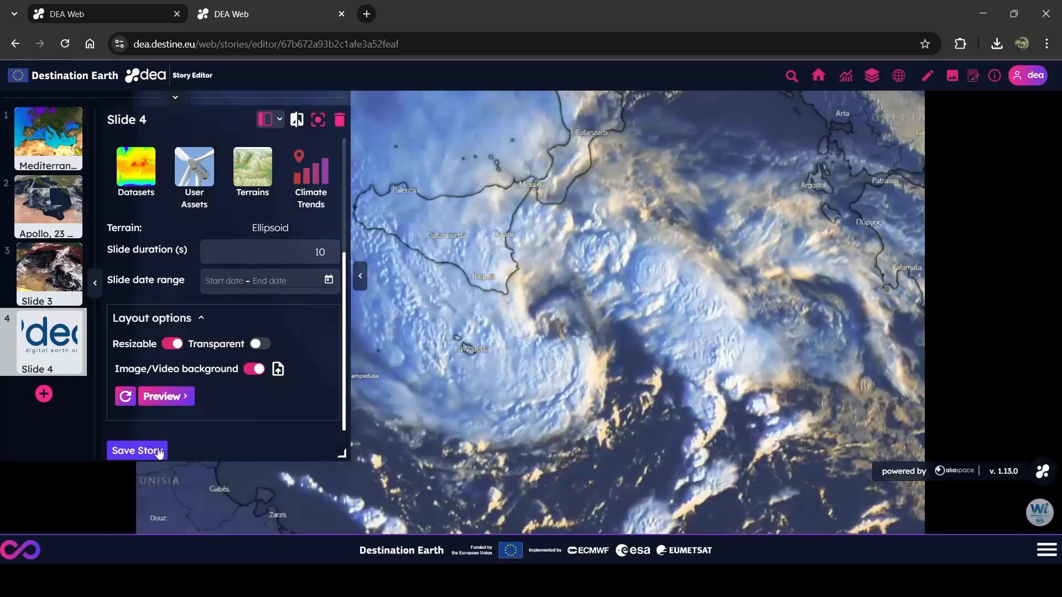
{"action": "left_click", "coordinate": [153, 452]}
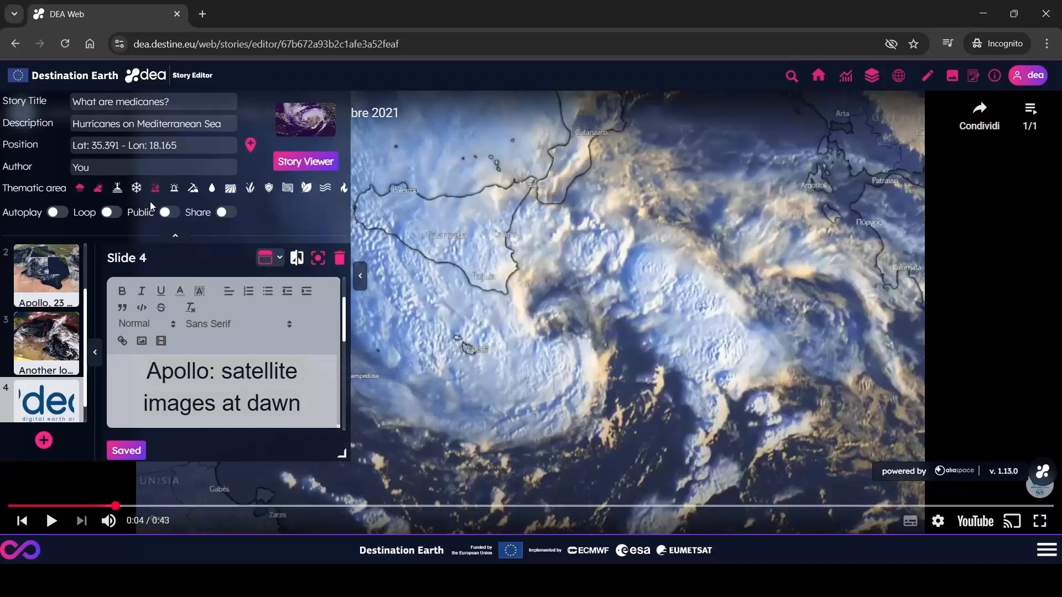
Review slide 4's available layouts and layout options, and slide 3's title and content.
{"action": "left_click", "coordinate": [281, 260]}
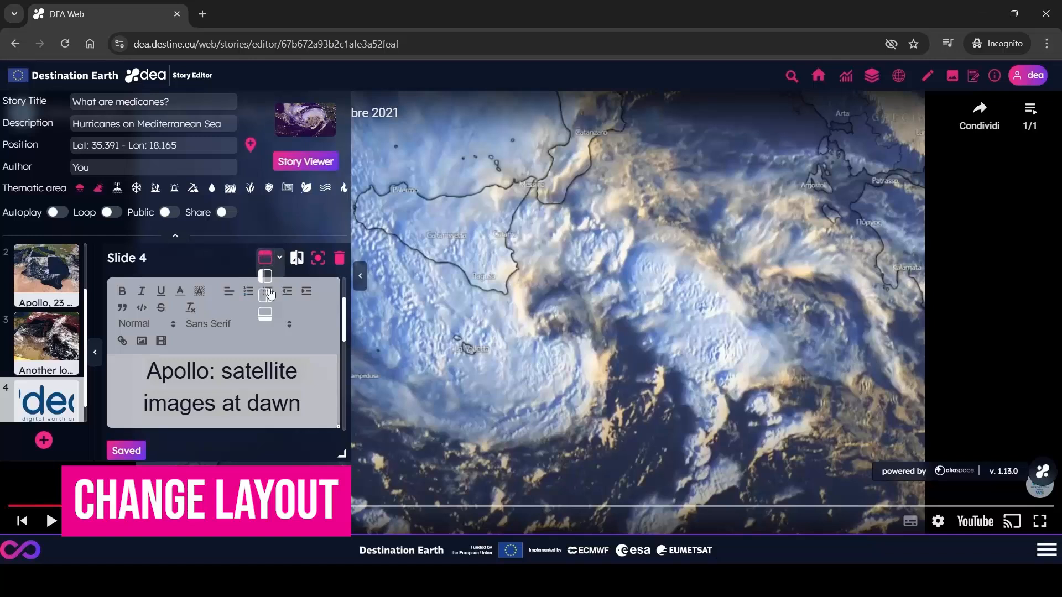
{"action": "left_click", "coordinate": [266, 326]}
{"action": "scroll", "coordinate": [244, 354], "scroll_direction": "down", "scroll_amount": 2}
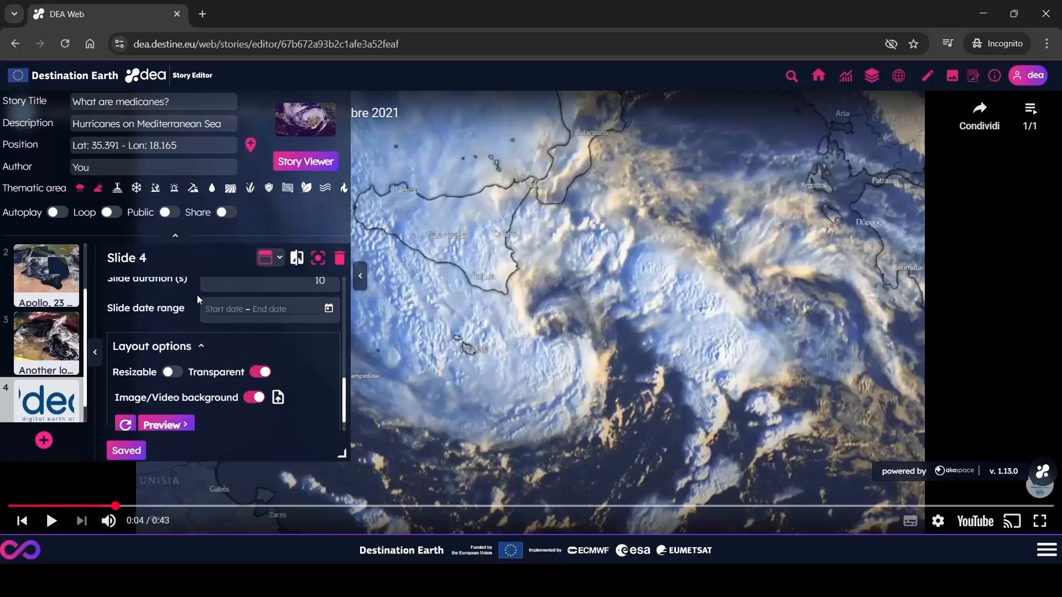
{"action": "left_click", "coordinate": [51, 335]}
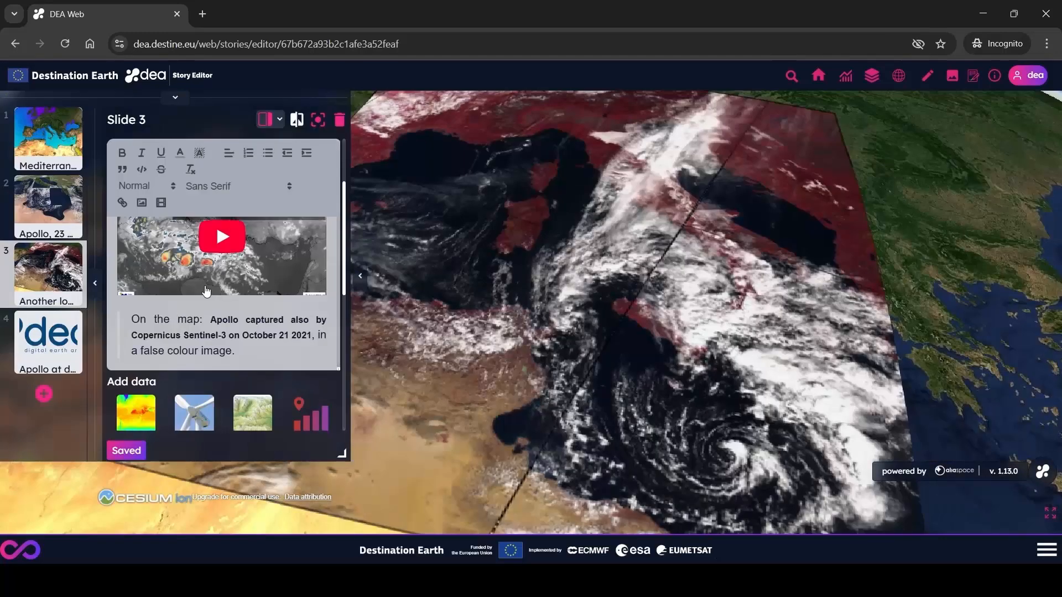
{"action": "scroll", "coordinate": [143, 364], "scroll_direction": "up", "scroll_amount": 2}
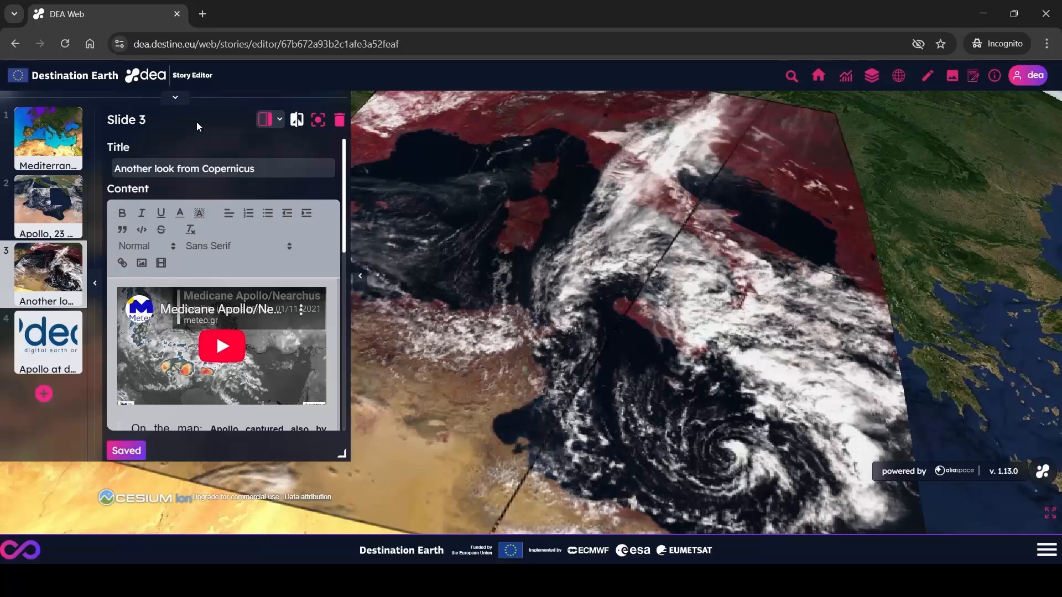
Enable sharing for the story, save it, and view its share link and QR code.
{"action": "left_click", "coordinate": [176, 100]}
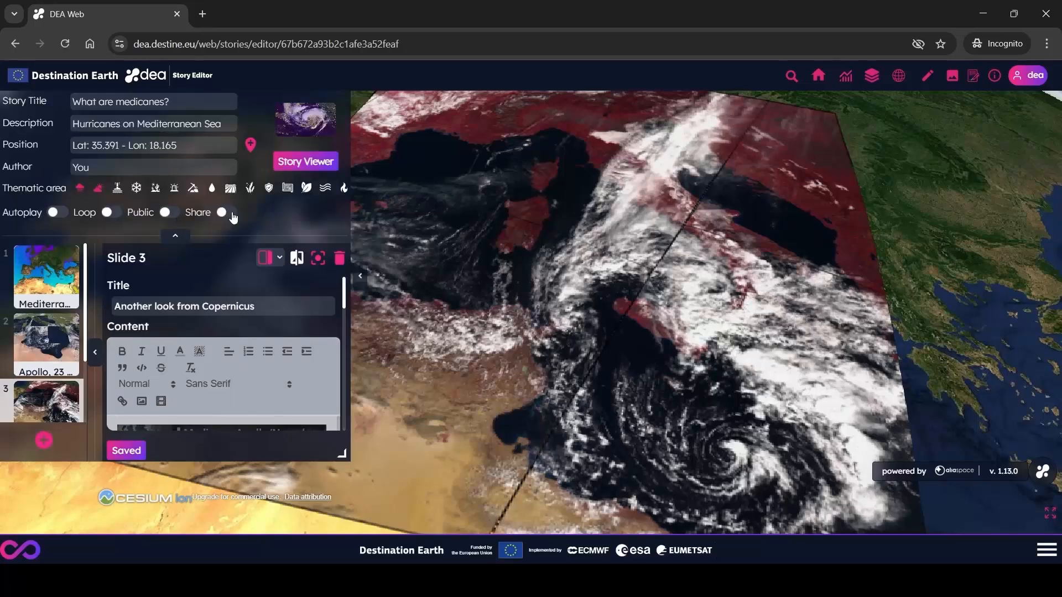
{"action": "left_click", "coordinate": [231, 215]}
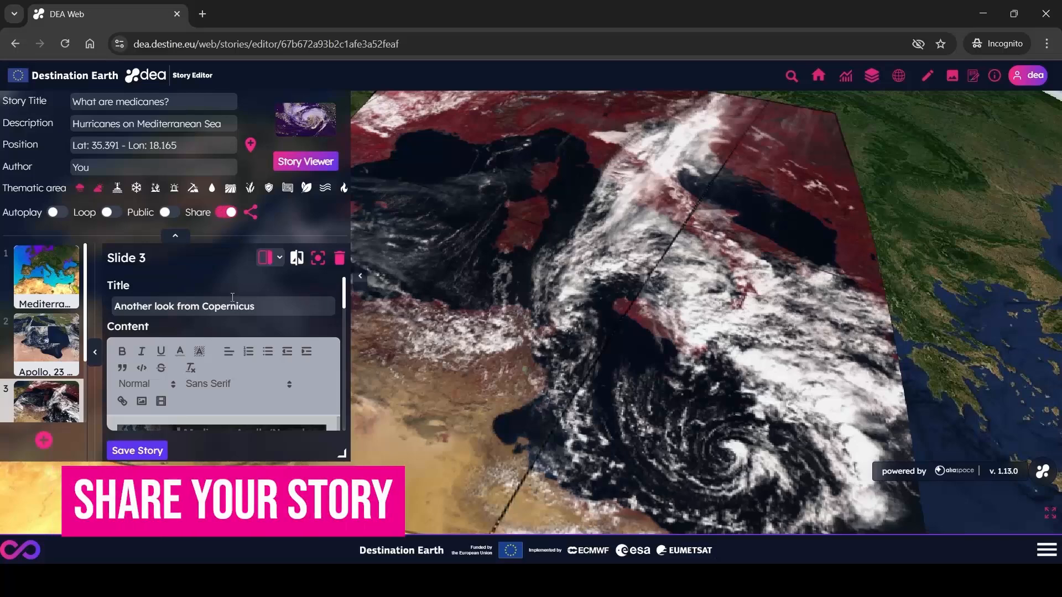
{"action": "left_click", "coordinate": [137, 451]}
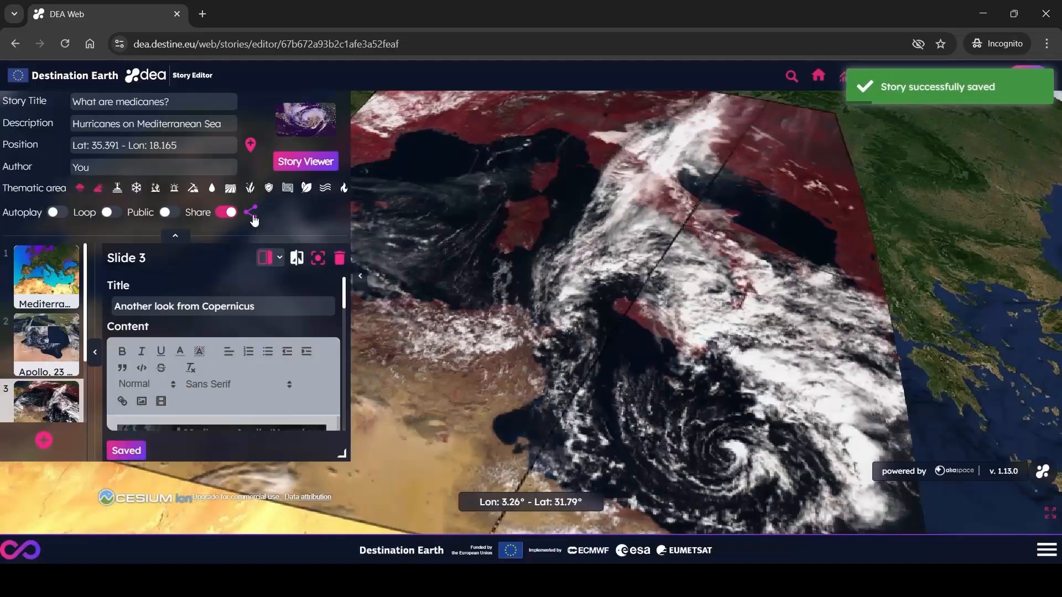
{"action": "left_click", "coordinate": [251, 214]}
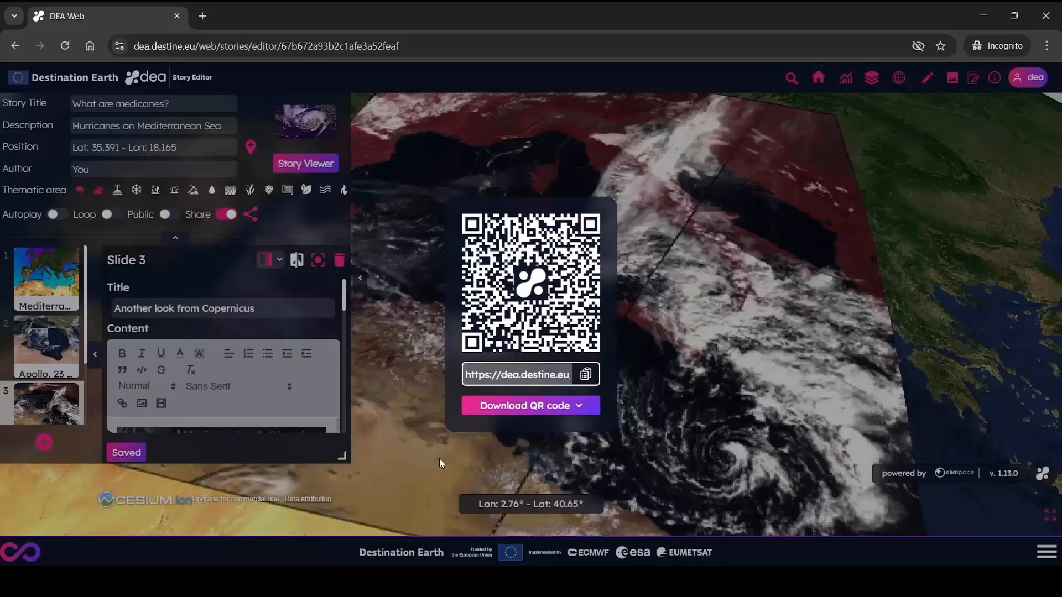
{"action": "left_click", "coordinate": [662, 211]}
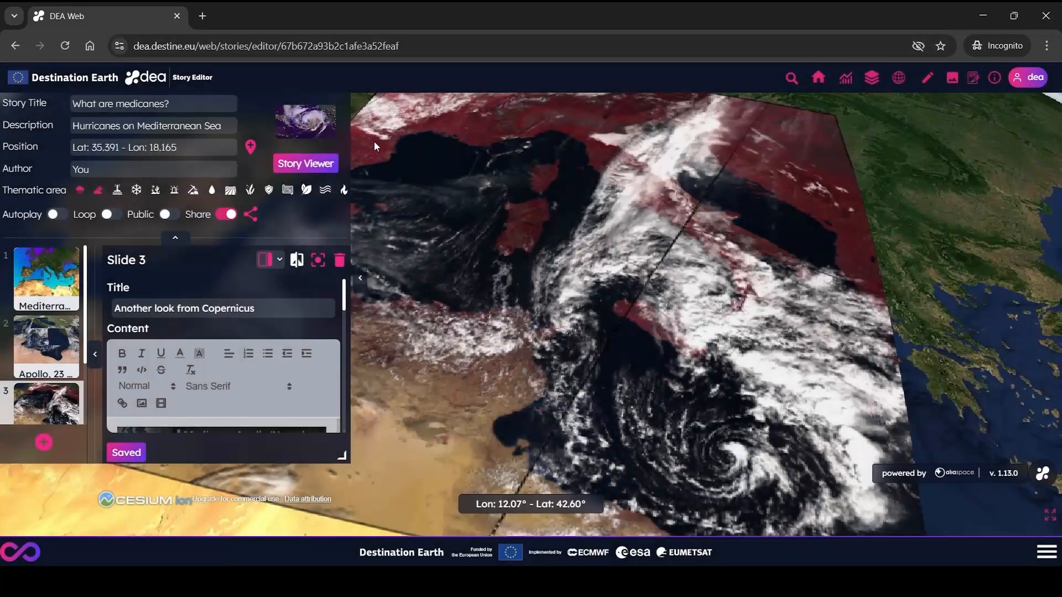
Open the story in the Story Viewer and examine the title and description on its intro page.
{"action": "left_click", "coordinate": [311, 167]}
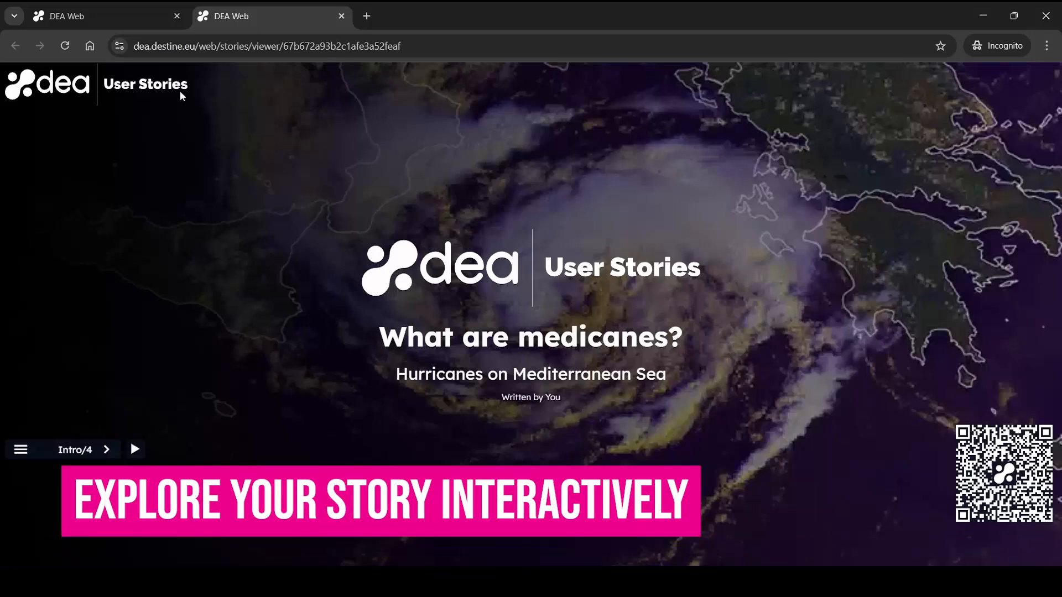
{"action": "left_click_drag", "start_coordinate": [379, 297], "coordinate": [508, 334]}
{"action": "left_click_drag", "start_coordinate": [396, 376], "coordinate": [448, 373]}
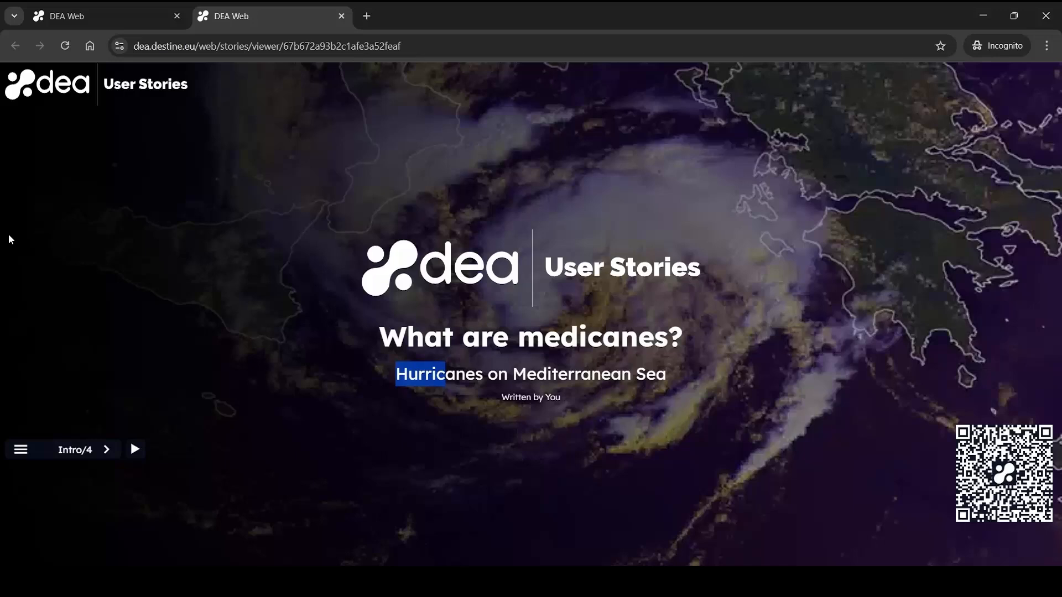
Go to the slide "Mediterranean Tropical-Like Cyclones and Rising Sea Surface Temperature" in the viewer and examine its compared datasets on the whole globe.
{"action": "left_click", "coordinate": [21, 451]}
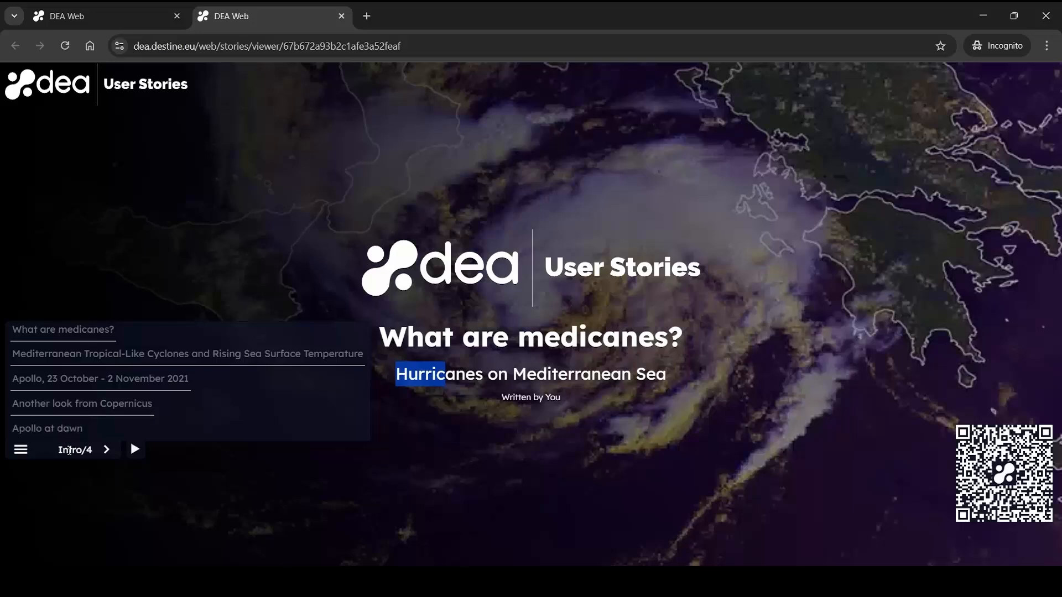
{"action": "left_click", "coordinate": [59, 354]}
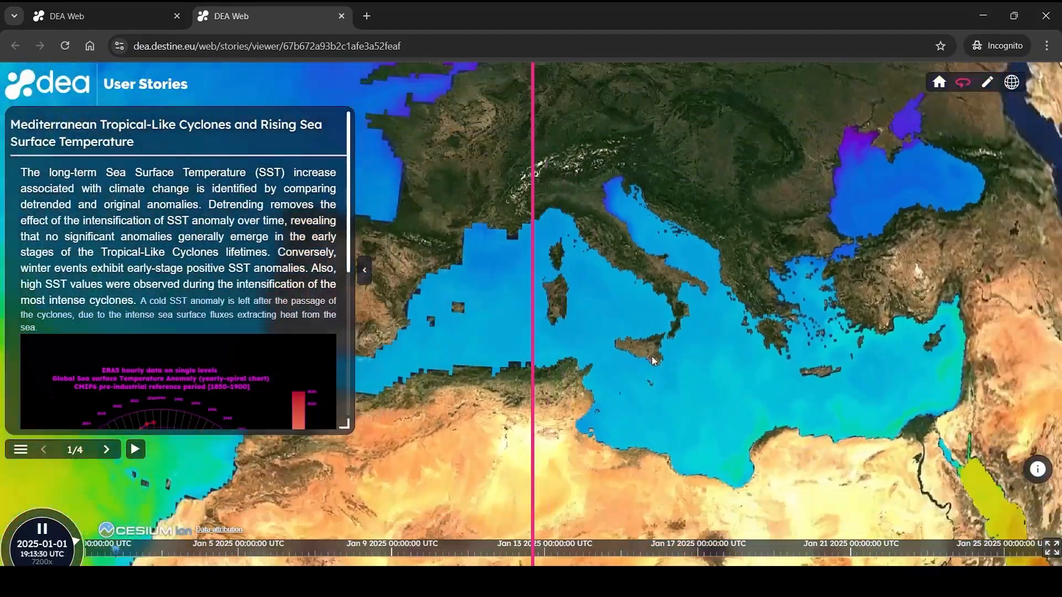
{"action": "scroll", "coordinate": [653, 361], "scroll_direction": "down", "scroll_amount": 5}
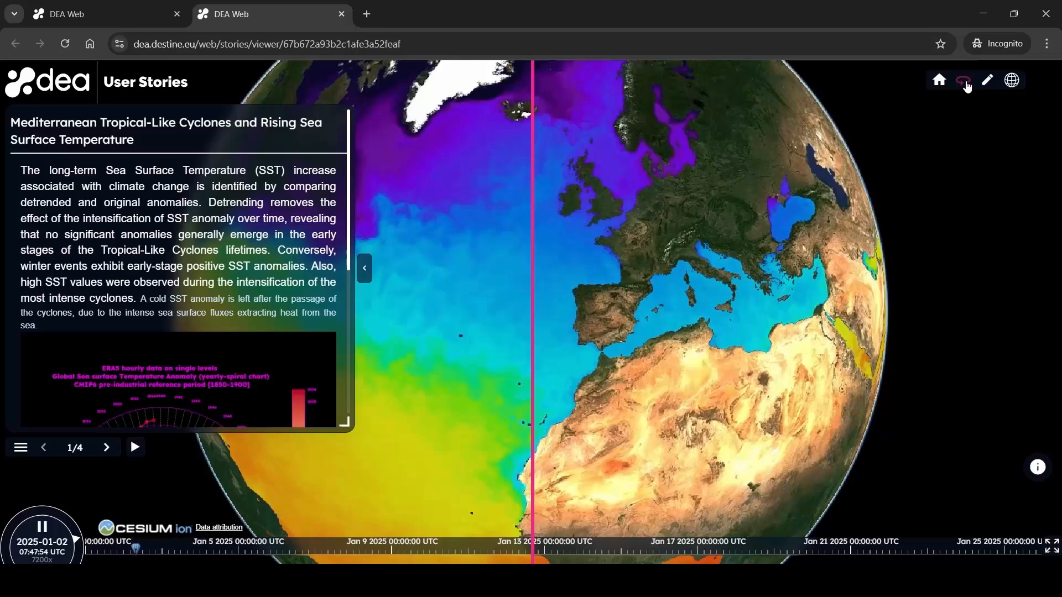
Turn off the globe rotation, shift the comparison divider westward over the Atlantic, and examine slide 1's text and sea surface temperature map.
{"action": "left_click", "coordinate": [963, 84]}
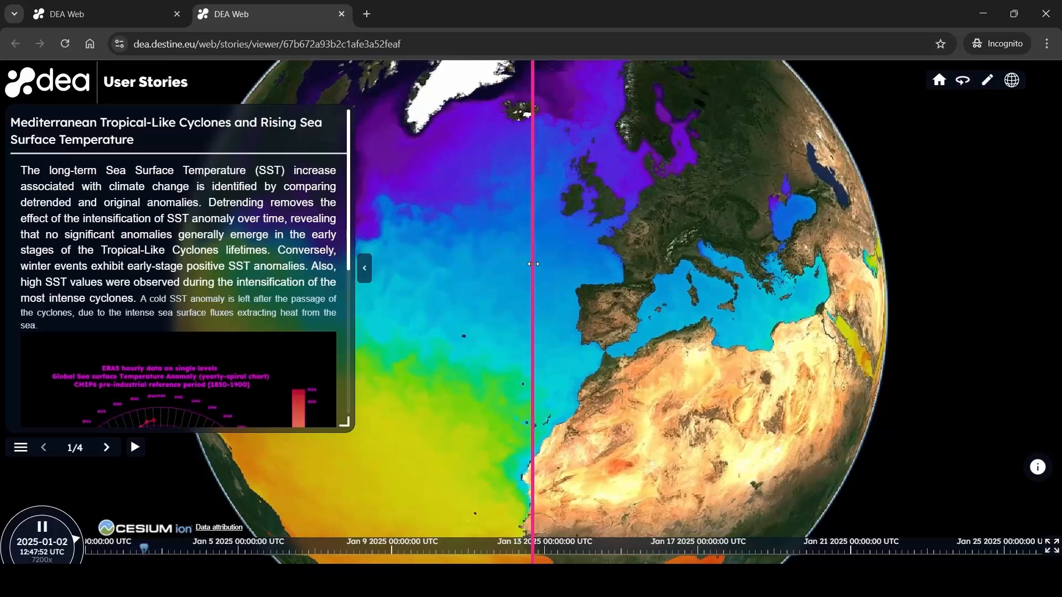
{"action": "left_click_drag", "start_coordinate": [533, 264], "coordinate": [493, 264]}
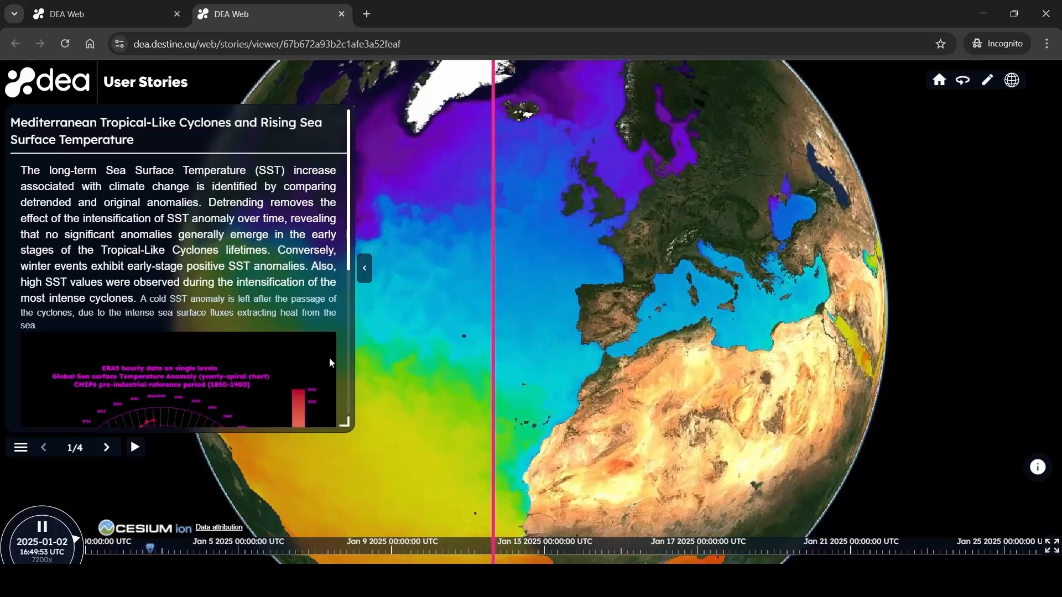
{"action": "scroll", "coordinate": [331, 363], "scroll_direction": "down", "scroll_amount": 5}
{"action": "scroll", "coordinate": [235, 292], "scroll_direction": "up", "scroll_amount": 4}
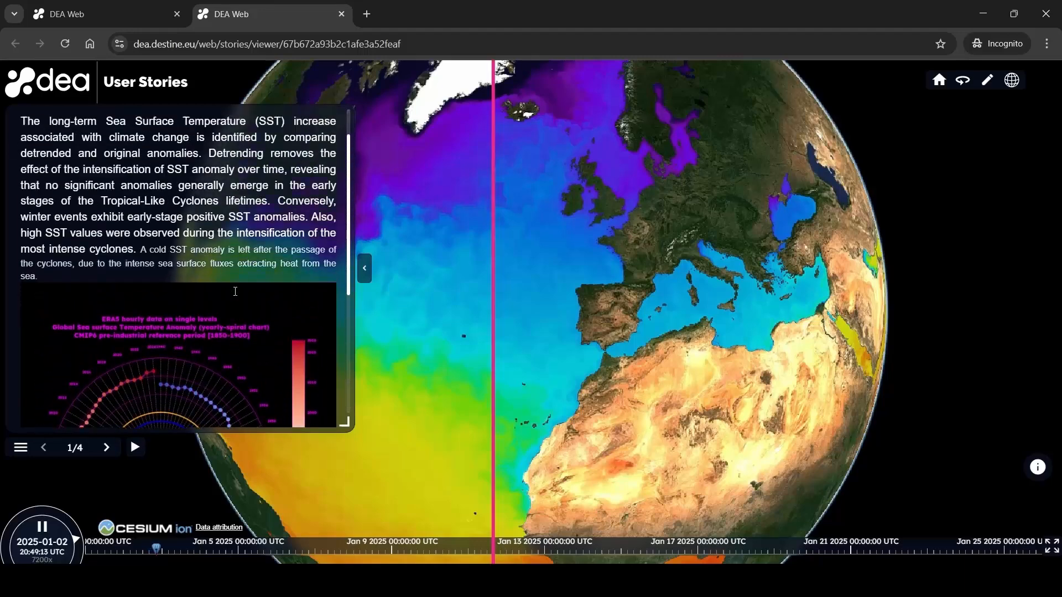
{"action": "scroll", "coordinate": [235, 292], "scroll_direction": "up", "scroll_amount": 1}
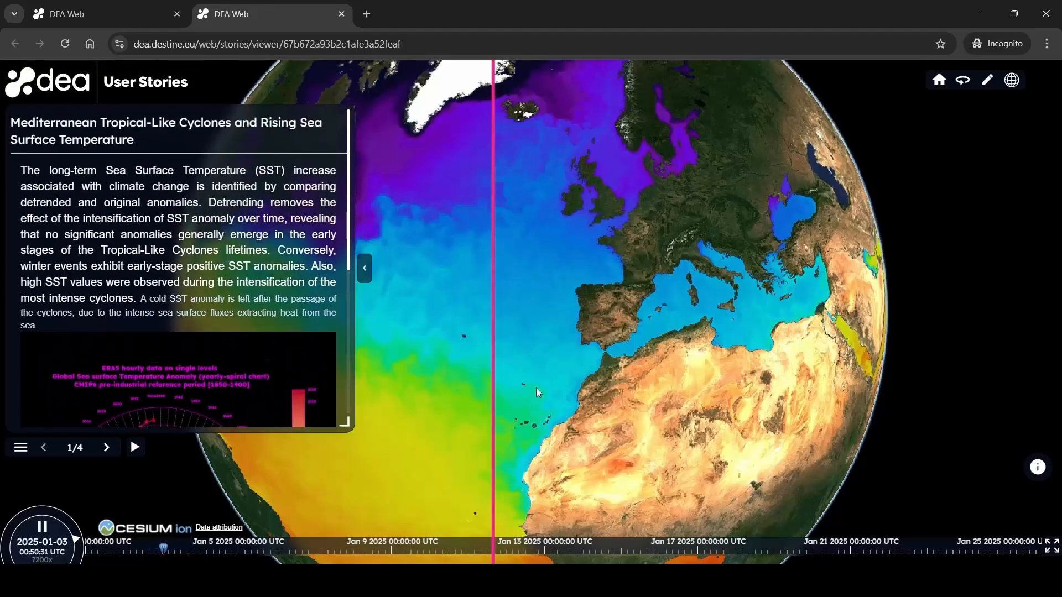
{"action": "scroll", "coordinate": [550, 426], "scroll_direction": "up", "scroll_amount": 4}
{"action": "scroll", "coordinate": [559, 386], "scroll_direction": "down", "scroll_amount": 3}
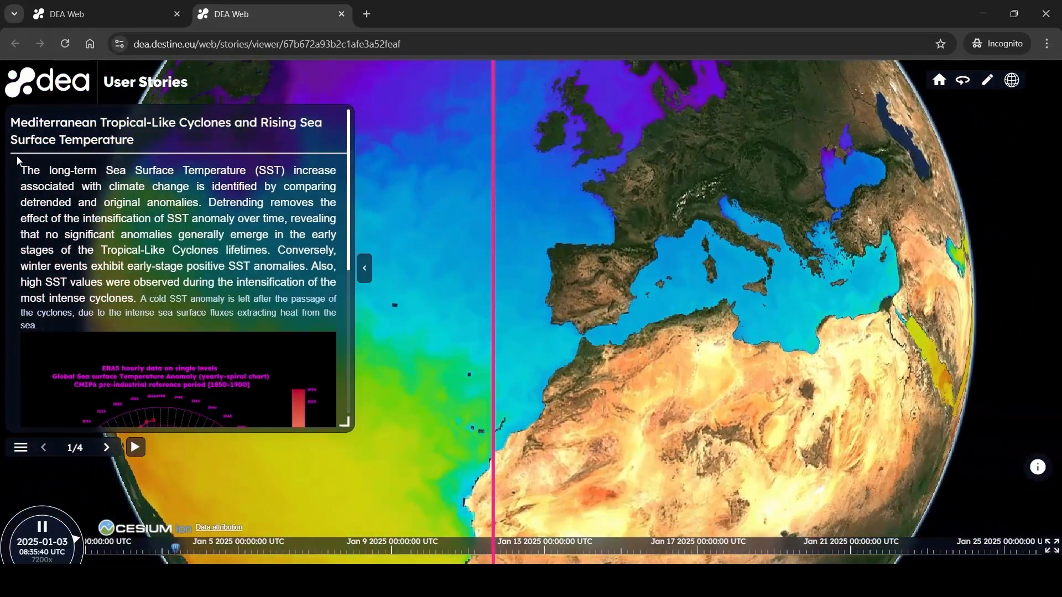
Go to slide 2 about Apollo, pause the animation, set the timeline to about 08:22 UTC on 26 October 2021, and read its text.
{"action": "left_click", "coordinate": [106, 449]}
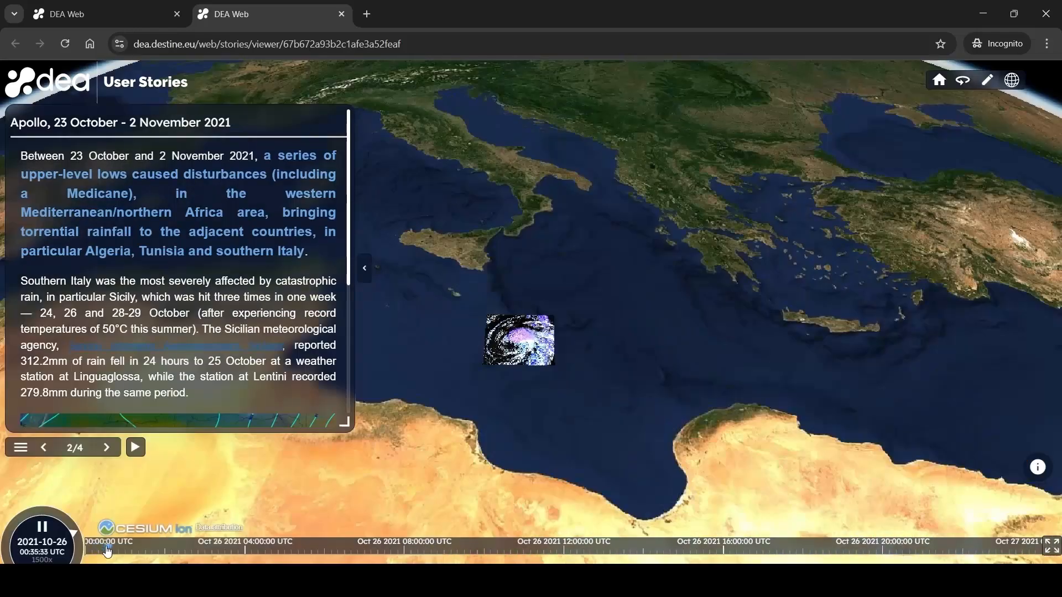
{"action": "left_click", "coordinate": [37, 517]}
{"action": "left_click_drag", "start_coordinate": [312, 539], "coordinate": [419, 532]}
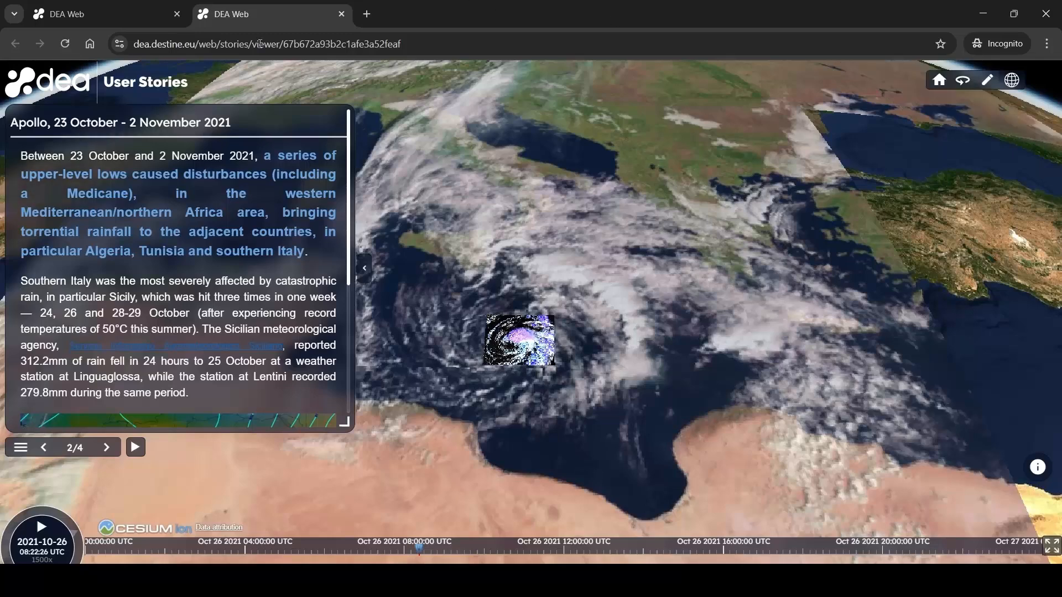
{"action": "scroll", "coordinate": [222, 197], "scroll_direction": "down", "scroll_amount": 4}
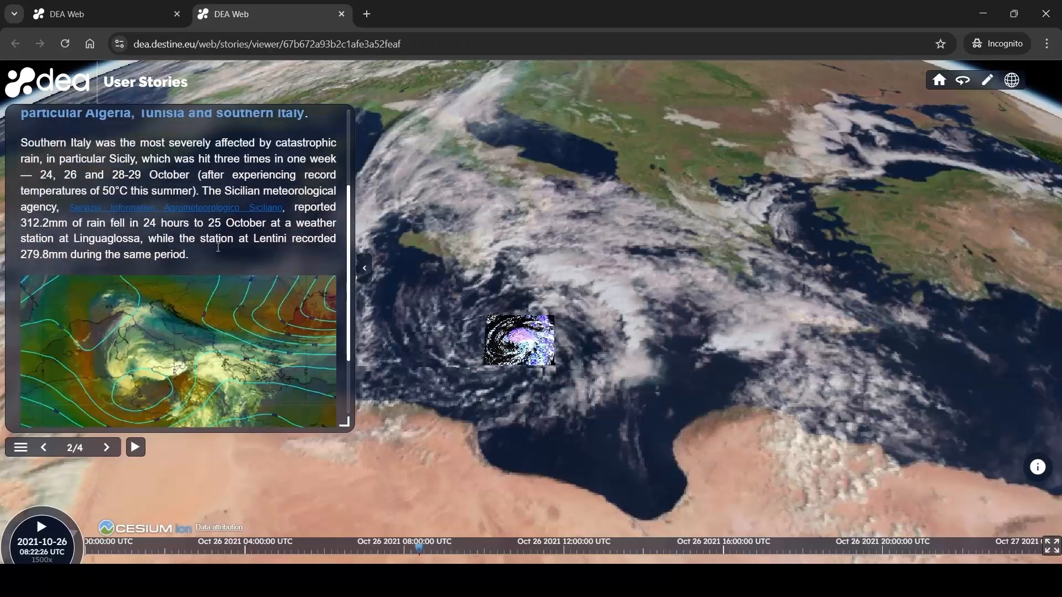
{"action": "scroll", "coordinate": [212, 288], "scroll_direction": "up", "scroll_amount": 4}
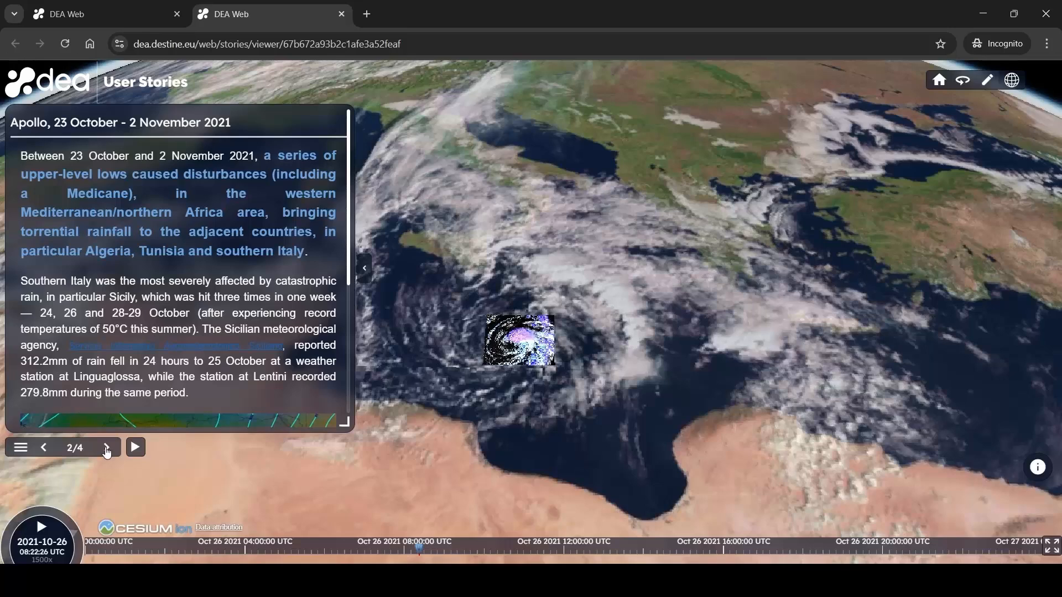
Go to slide 3, "Another look from Copernicus", play its embedded Apollo video and examine the false colour image on the map.
{"action": "left_click", "coordinate": [107, 448]}
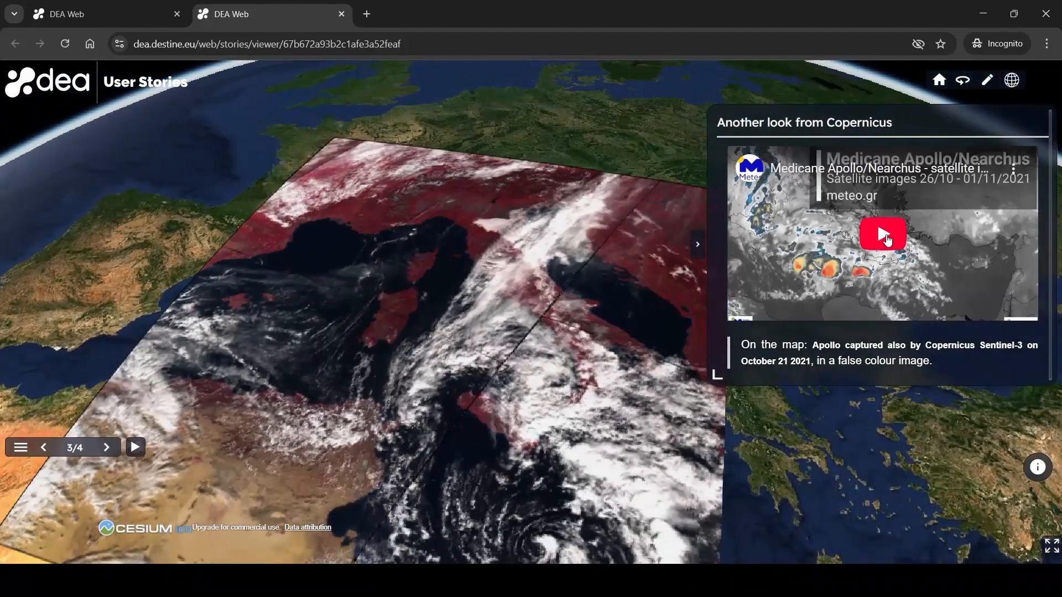
{"action": "left_click", "coordinate": [885, 239]}
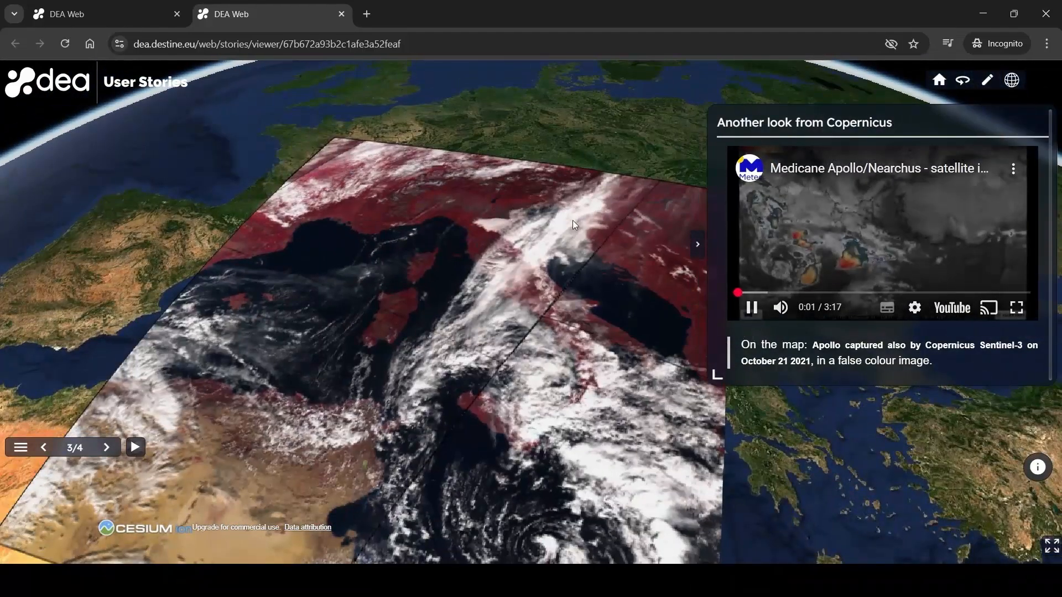
{"action": "left_click_drag", "start_coordinate": [463, 344], "coordinate": [348, 293]}
{"action": "left_click_drag", "start_coordinate": [391, 438], "coordinate": [377, 456]}
View slide 4's Apollo video background and continue to the story's closing page for rating and sharing.
{"action": "left_click", "coordinate": [107, 448]}
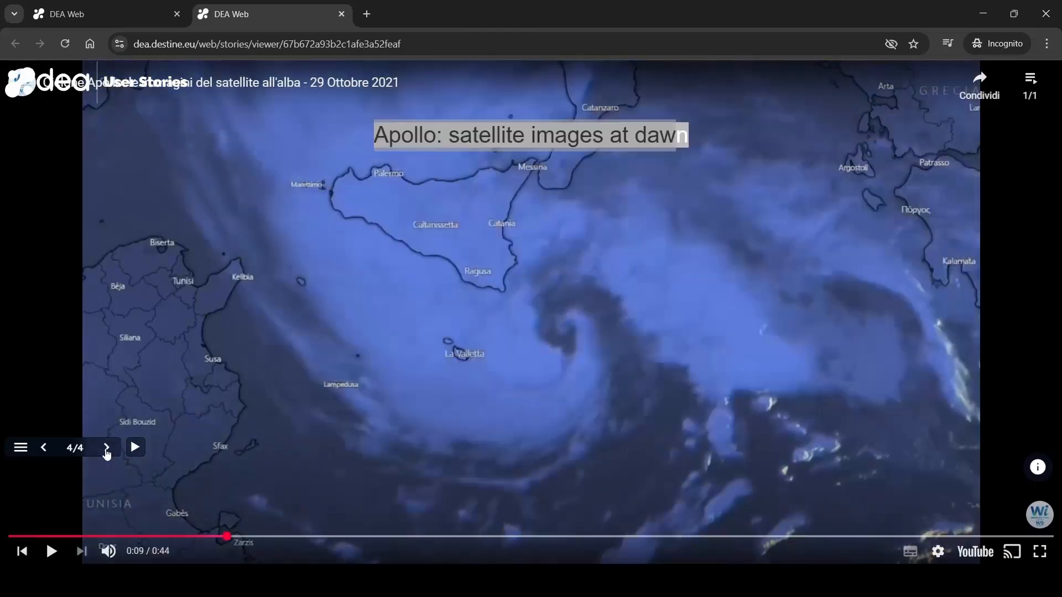
{"action": "left_click", "coordinate": [106, 448]}
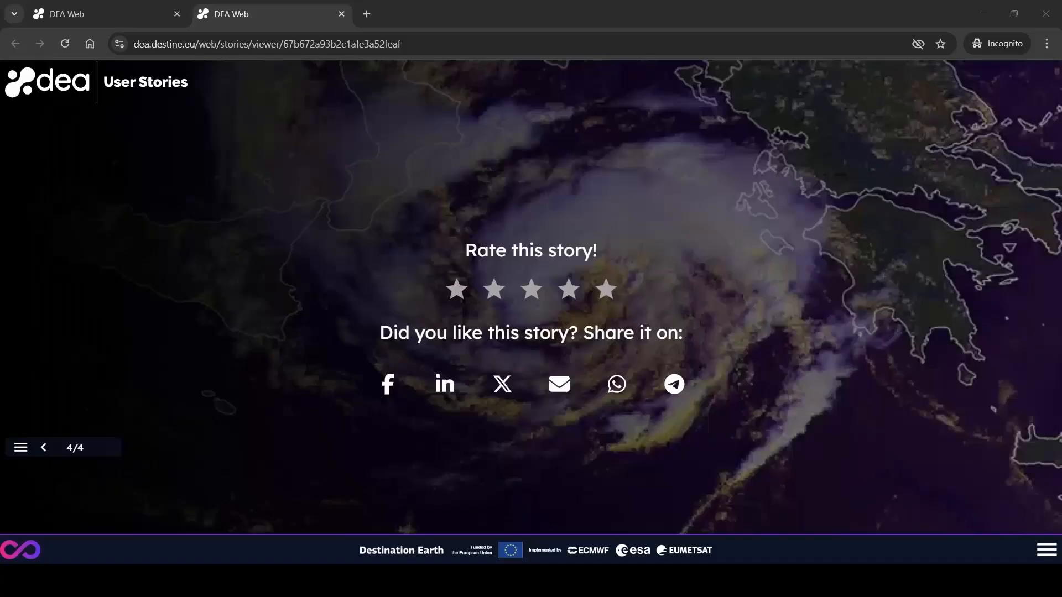
{"action": "left_click", "coordinate": [348, 534]}
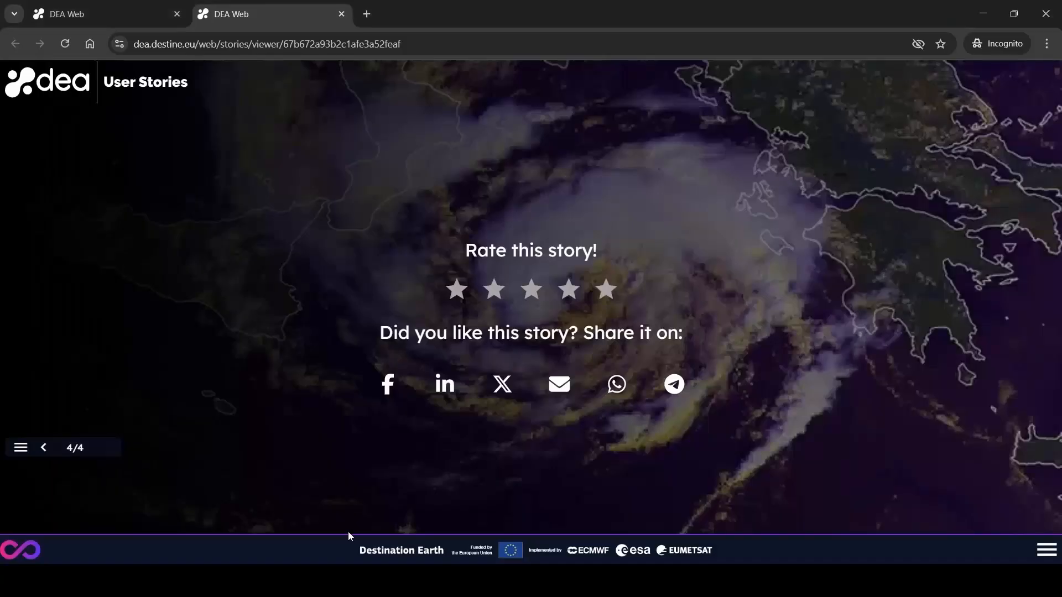
Show all stories from the home page and filter them by Atmosphere and Emergency, first to public stories and finally to private ones.
{"action": "left_click", "coordinate": [140, 84]}
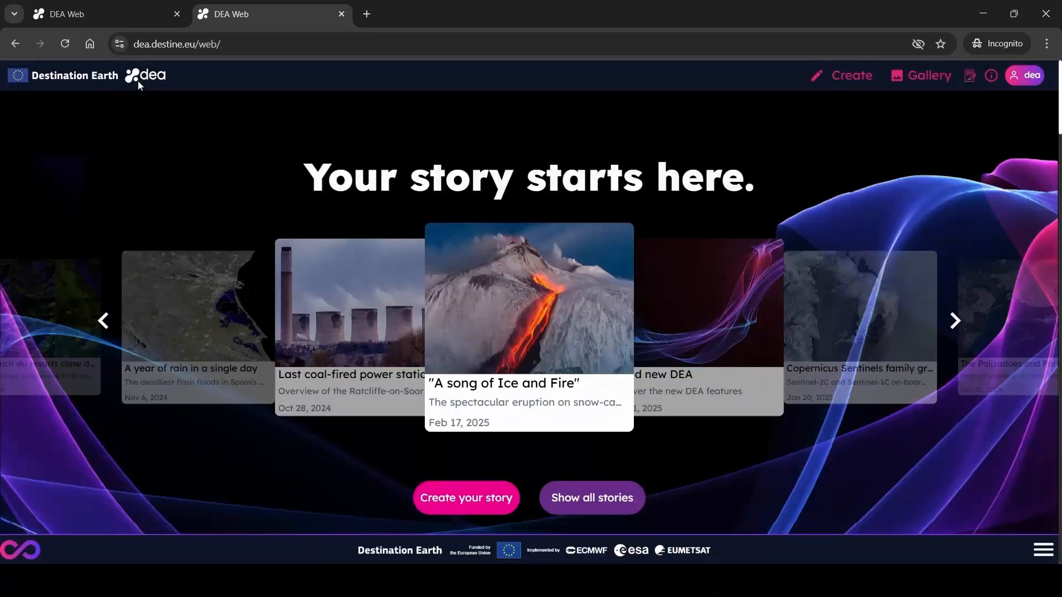
{"action": "left_click", "coordinate": [587, 501]}
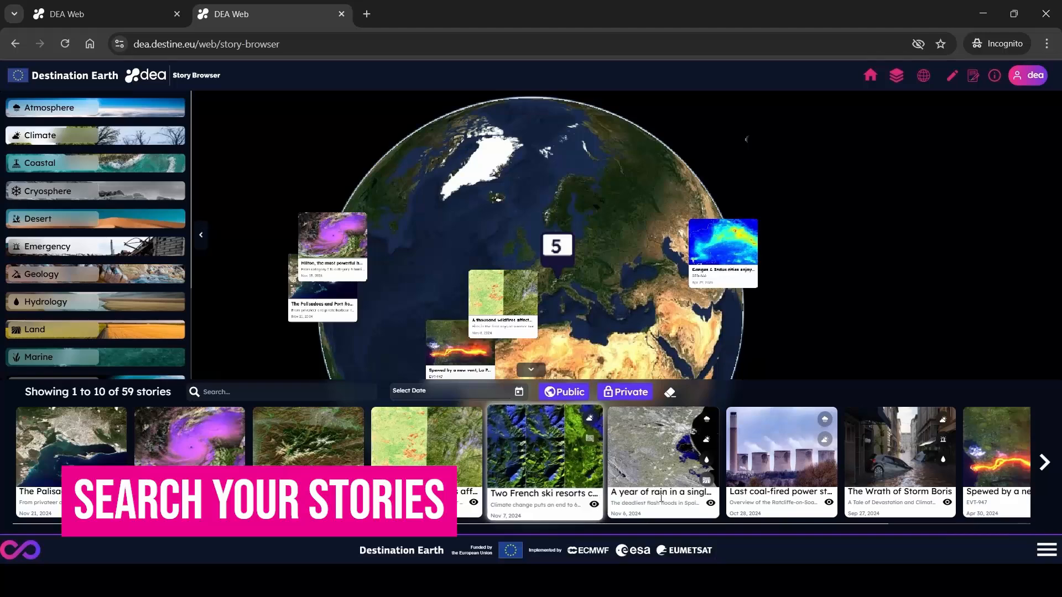
{"action": "left_click", "coordinate": [75, 109]}
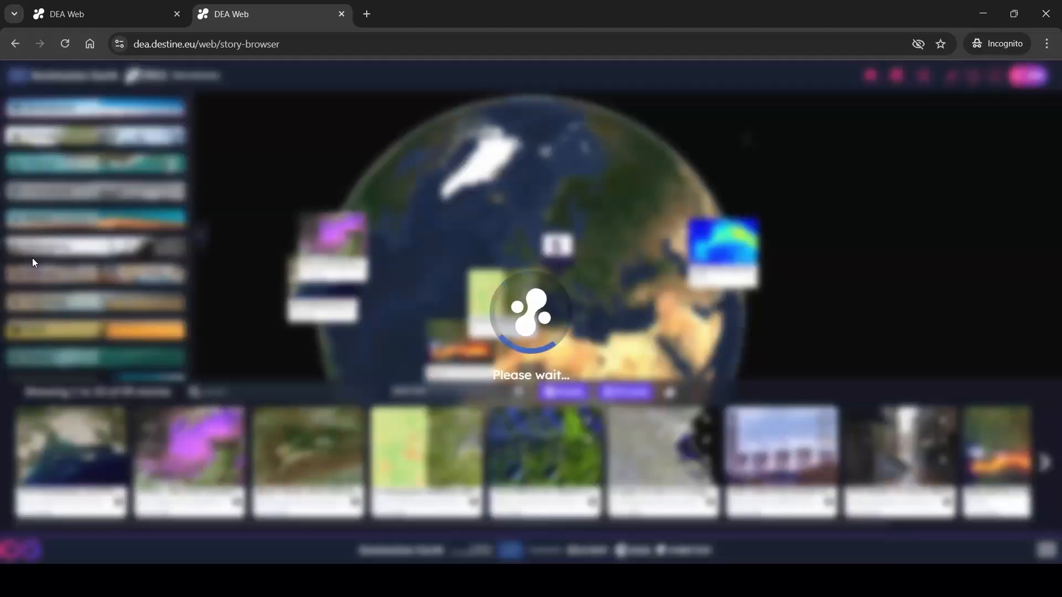
{"action": "left_click", "coordinate": [33, 254]}
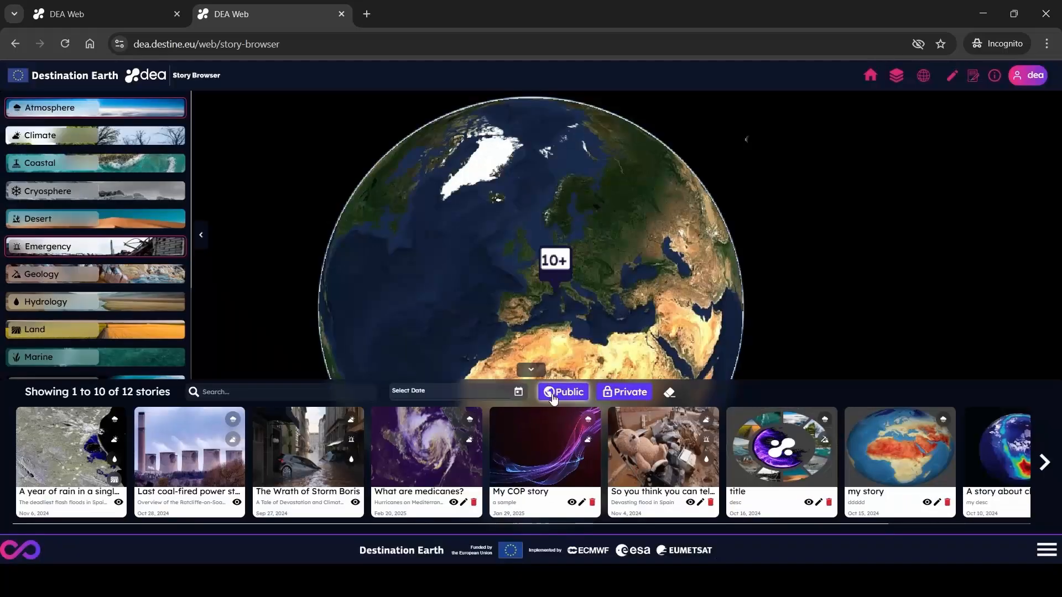
{"action": "left_click", "coordinate": [571, 393]}
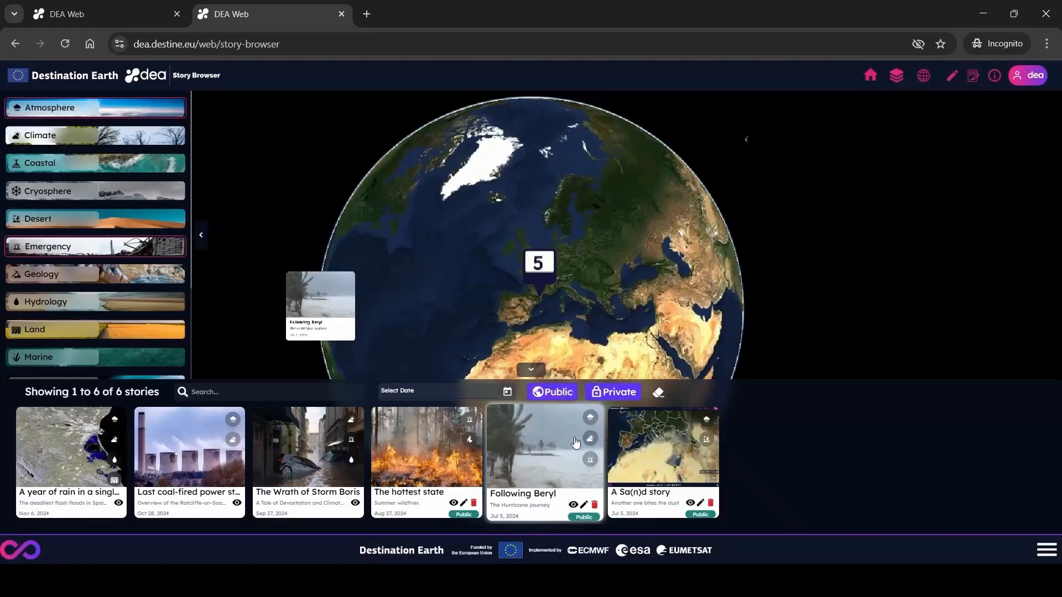
{"action": "left_click", "coordinate": [621, 398]}
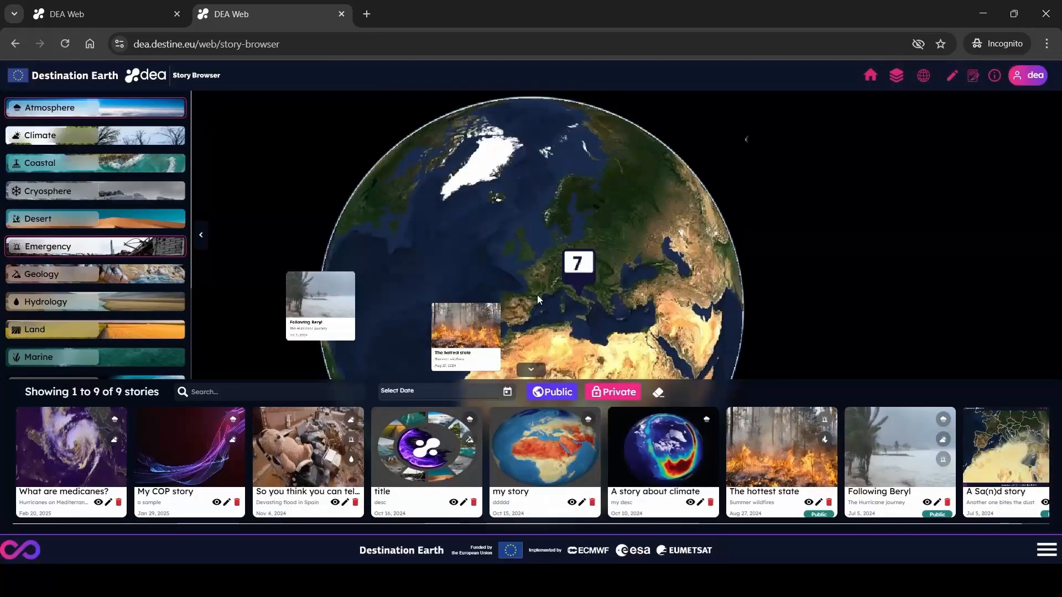
Explore the story locations around Europe and the Mediterranean on the globe, locate "What are medicanes?" and open it in the viewer.
{"action": "mouse_move", "coordinate": [622, 285]}
{"action": "left_mouse_down"}
{"action": "mouse_move", "coordinate": [630, 236]}
{"action": "mouse_move", "coordinate": [619, 258]}
{"action": "left_mouse_up"}
{"action": "scroll", "coordinate": [569, 287], "scroll_direction": "up", "scroll_amount": 5}
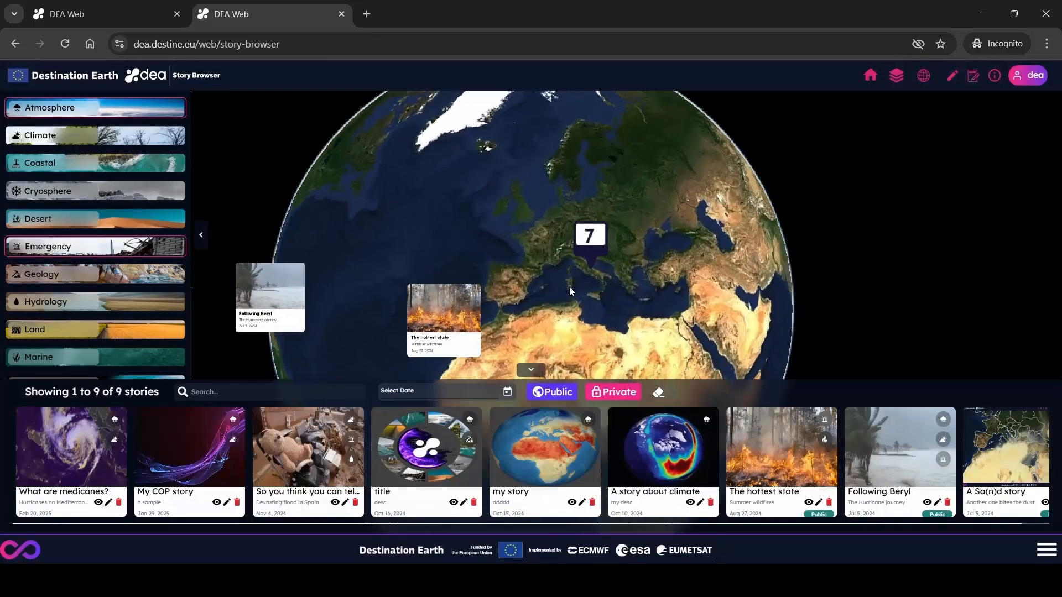
{"action": "scroll", "coordinate": [561, 209], "scroll_direction": "up", "scroll_amount": 2}
{"action": "left_click_drag", "start_coordinate": [751, 301], "coordinate": [700, 301]}
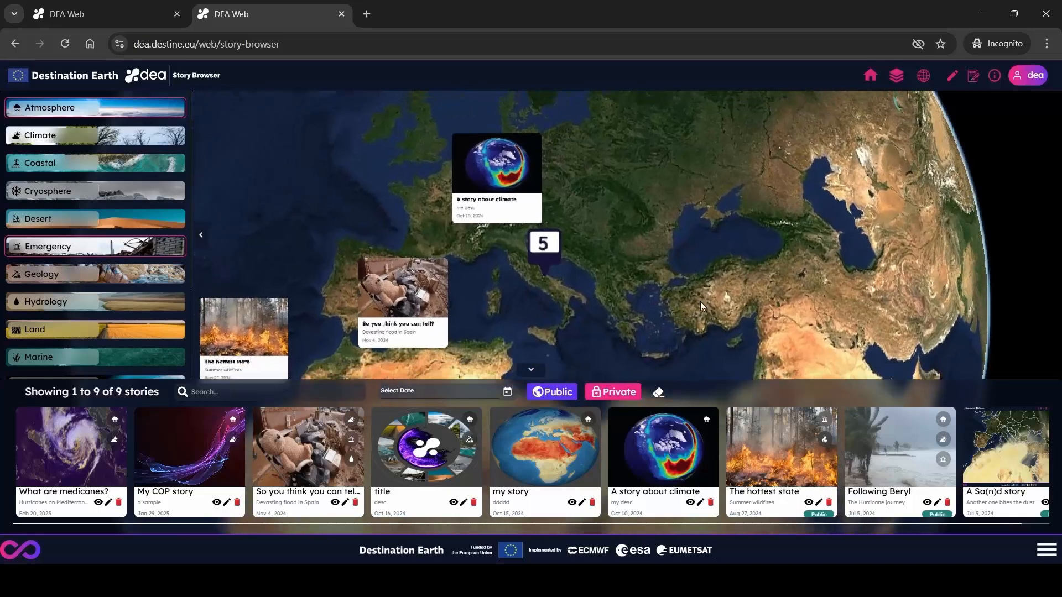
{"action": "scroll", "coordinate": [648, 261], "scroll_direction": "up", "scroll_amount": 3}
{"action": "scroll", "coordinate": [648, 261], "scroll_direction": "up", "scroll_amount": 2}
{"action": "left_click_drag", "start_coordinate": [578, 251], "coordinate": [670, 244]}
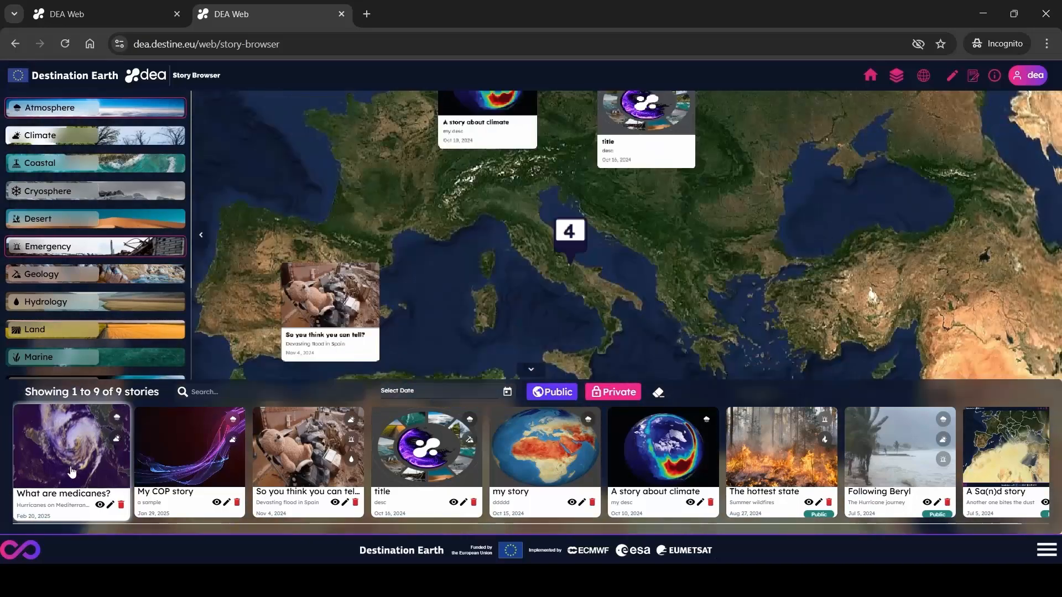
{"action": "left_click", "coordinate": [61, 516]}
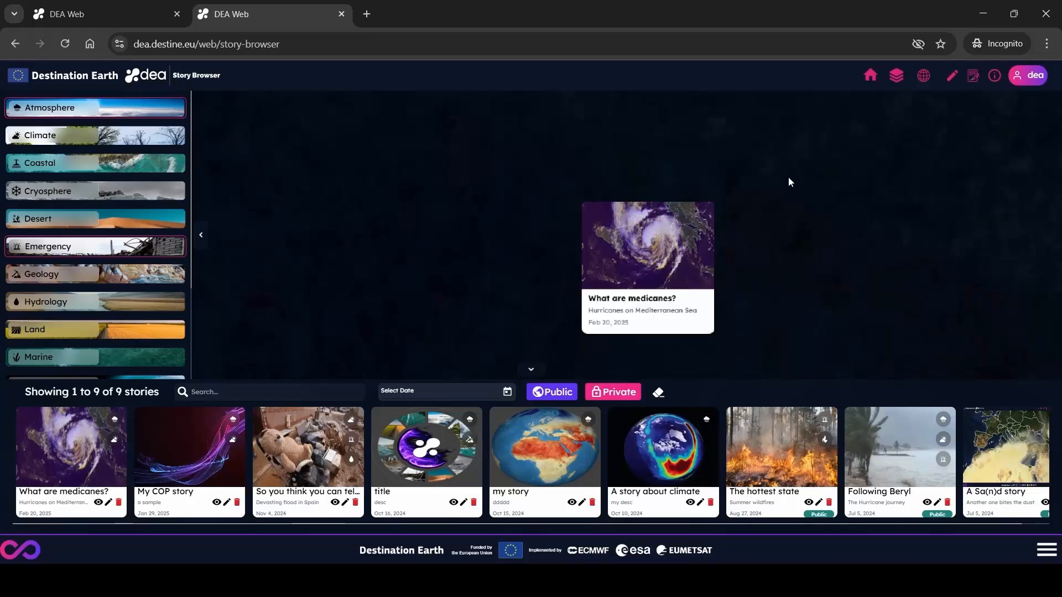
{"action": "left_click", "coordinate": [639, 257]}
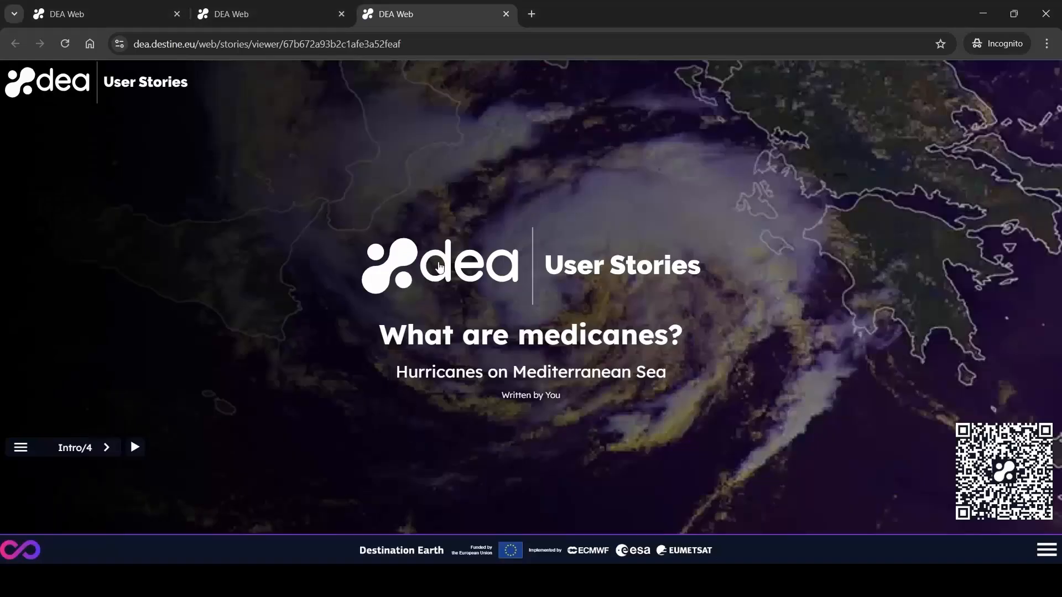
Return to the DEA home page and browse the featured stories in its carousel.
{"action": "left_click", "coordinate": [163, 77]}
{"action": "left_click_drag", "start_coordinate": [756, 326], "coordinate": [362, 312]}
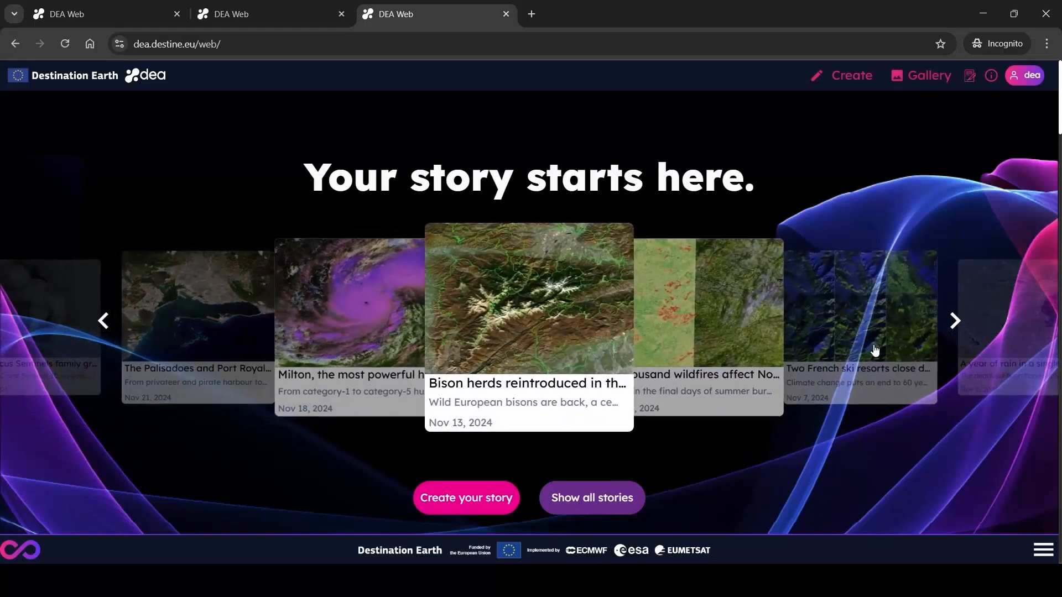
{"action": "left_click_drag", "start_coordinate": [875, 350], "coordinate": [570, 350]}
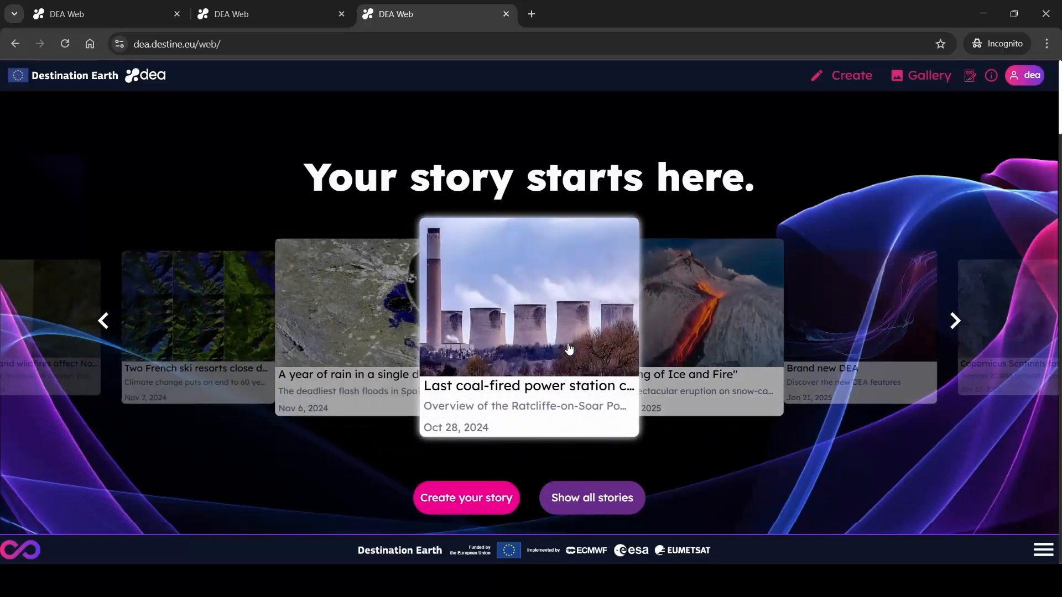